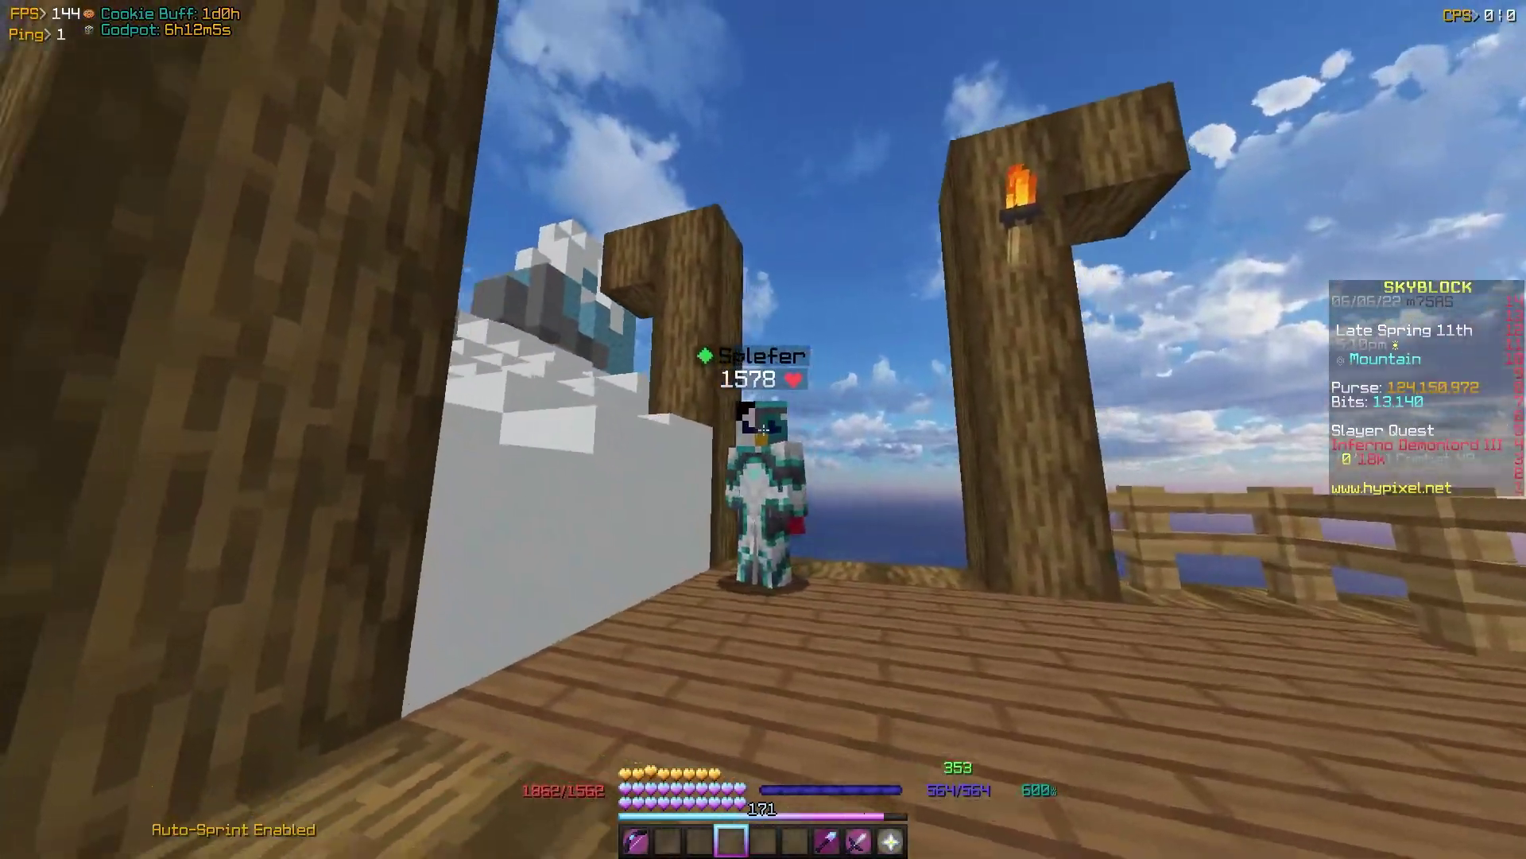
# Walk along the wooden walkway toward the torch post and open the player inventory.
pyautogui.press('w')
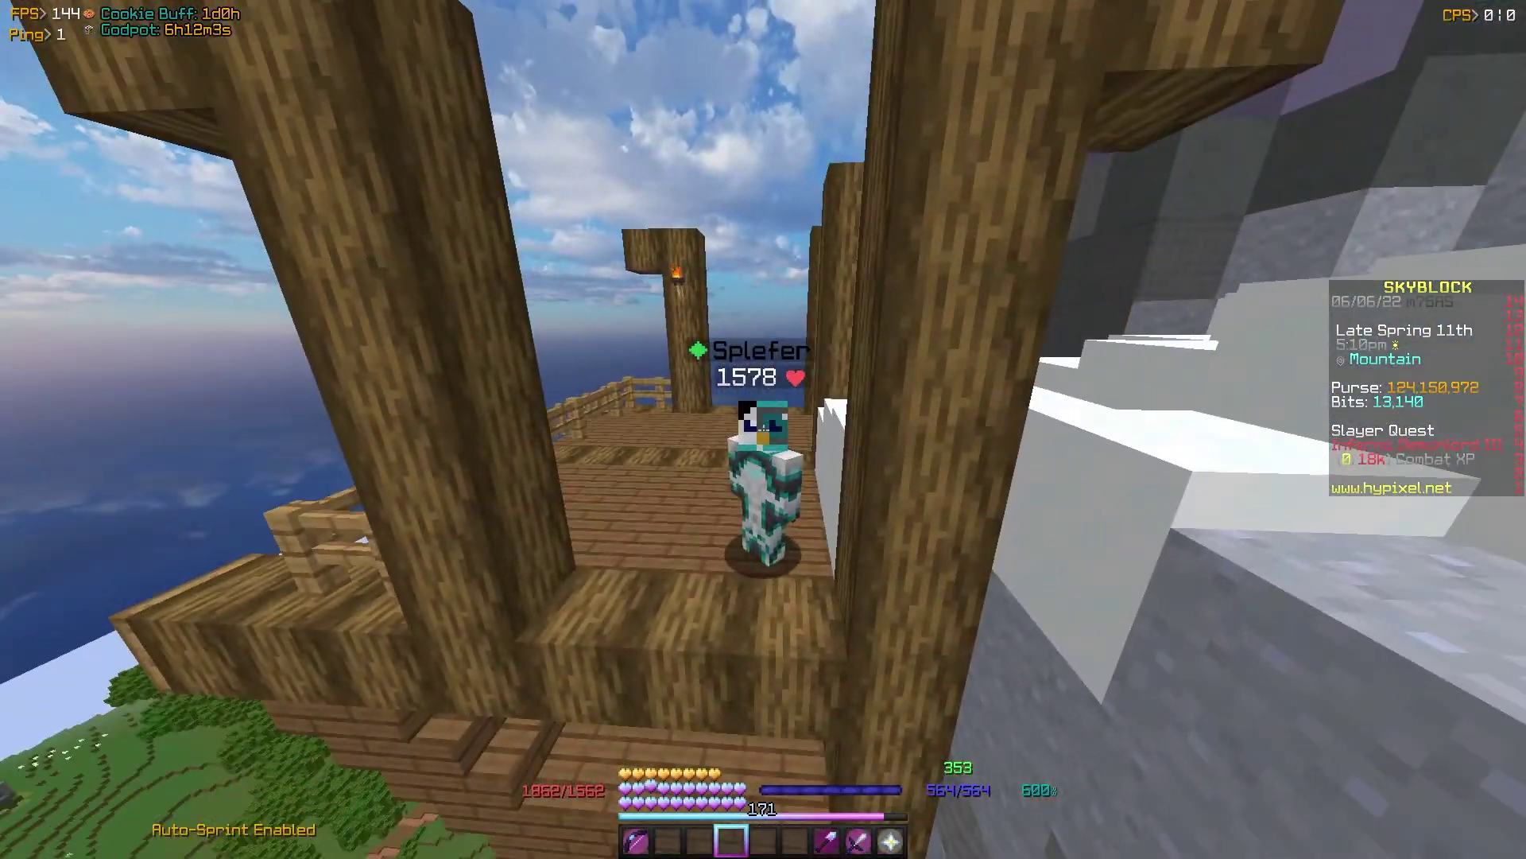
pyautogui.press('w')
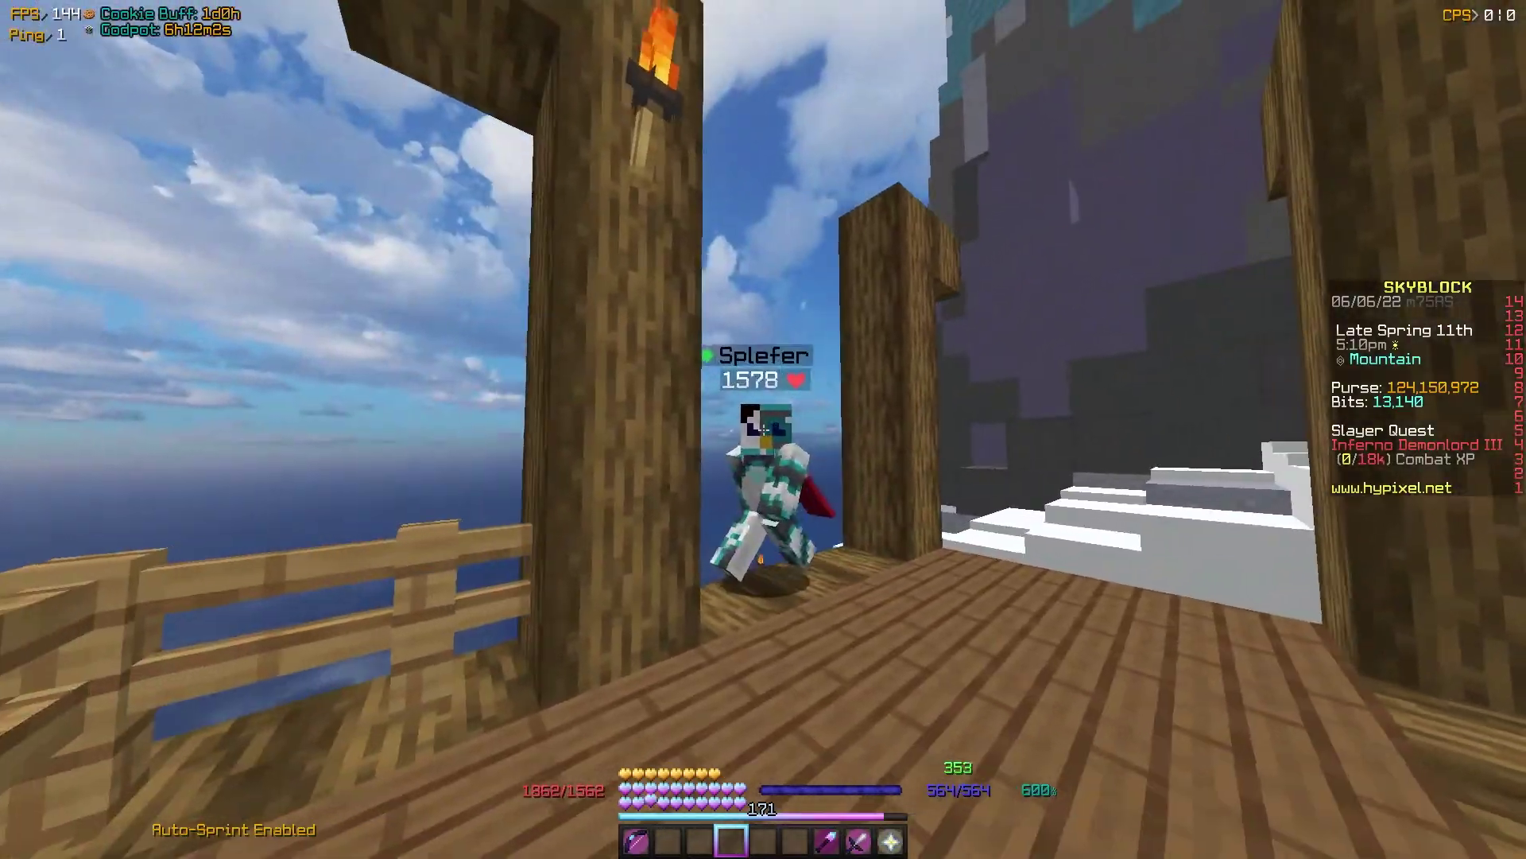
pyautogui.press('e')
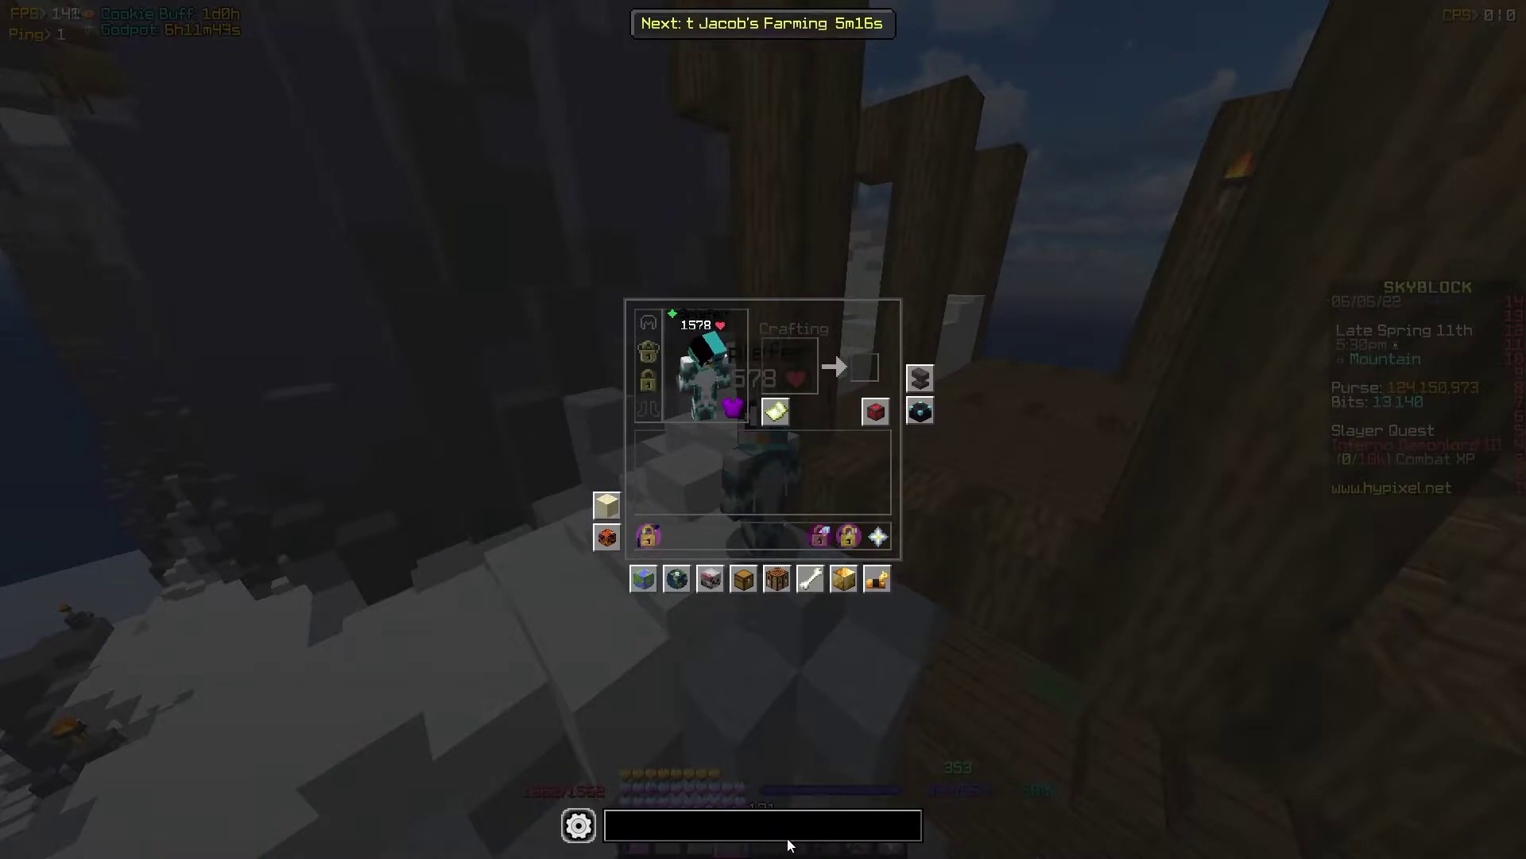
# Search the NEU item list for 'hyperion', view its tooltip, then clear the search.
pyautogui.click(833, 823)
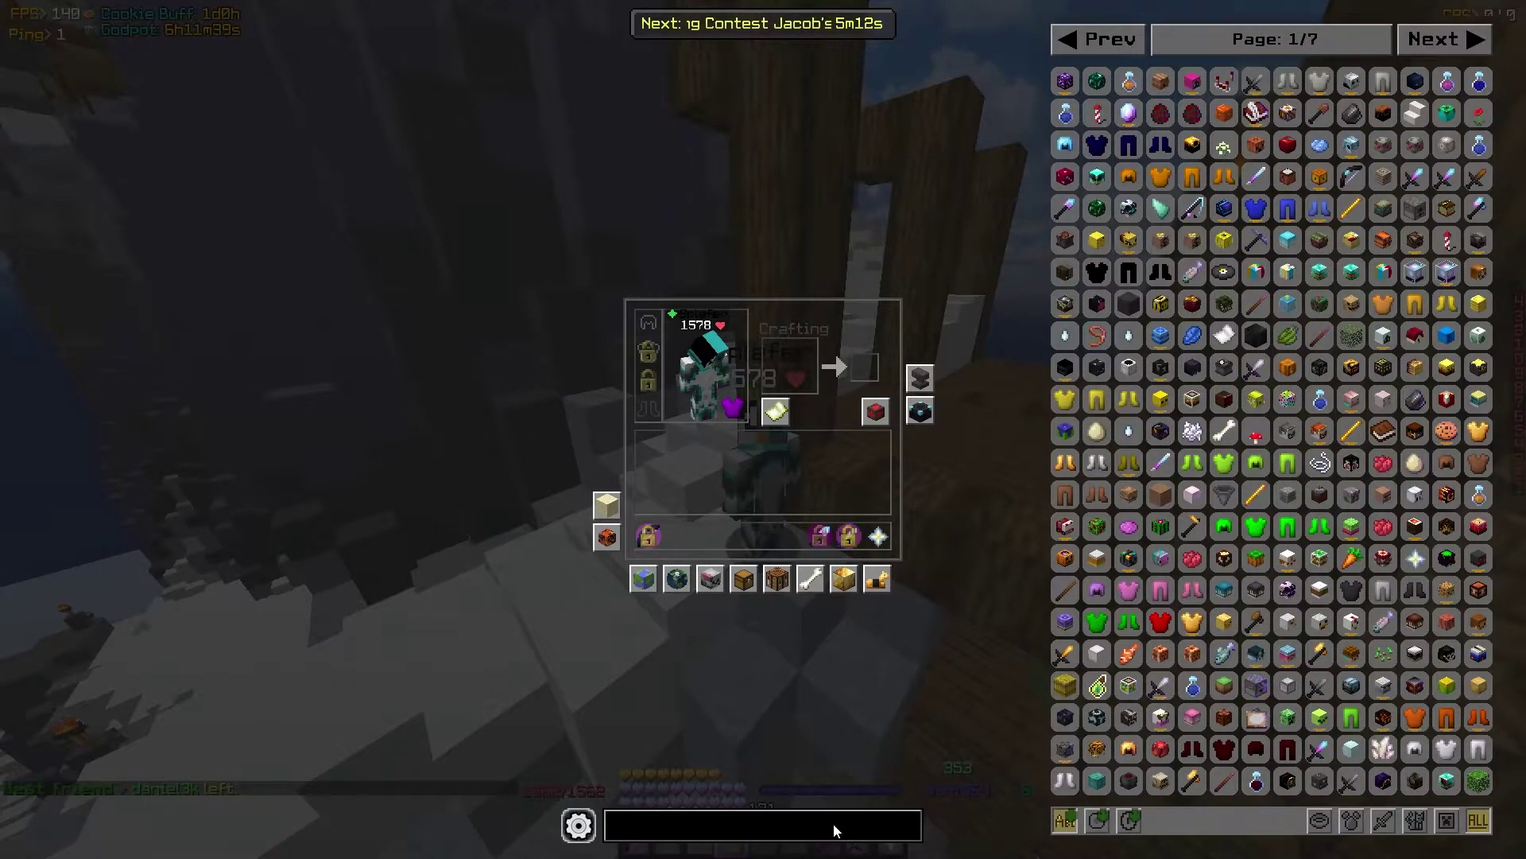
pyautogui.write('hyperion')
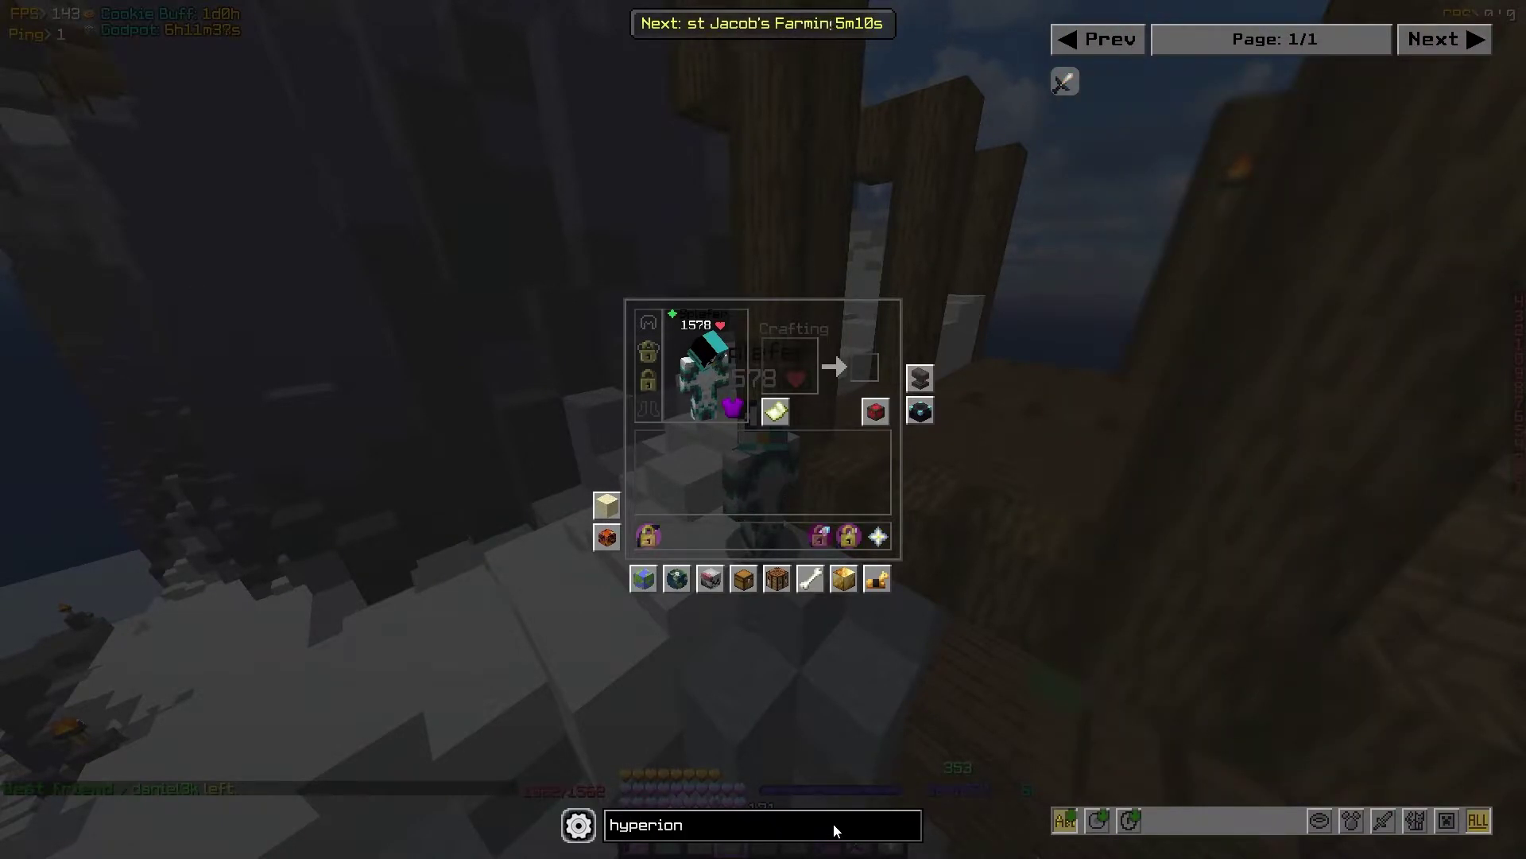
pyautogui.moveTo(1063, 83)
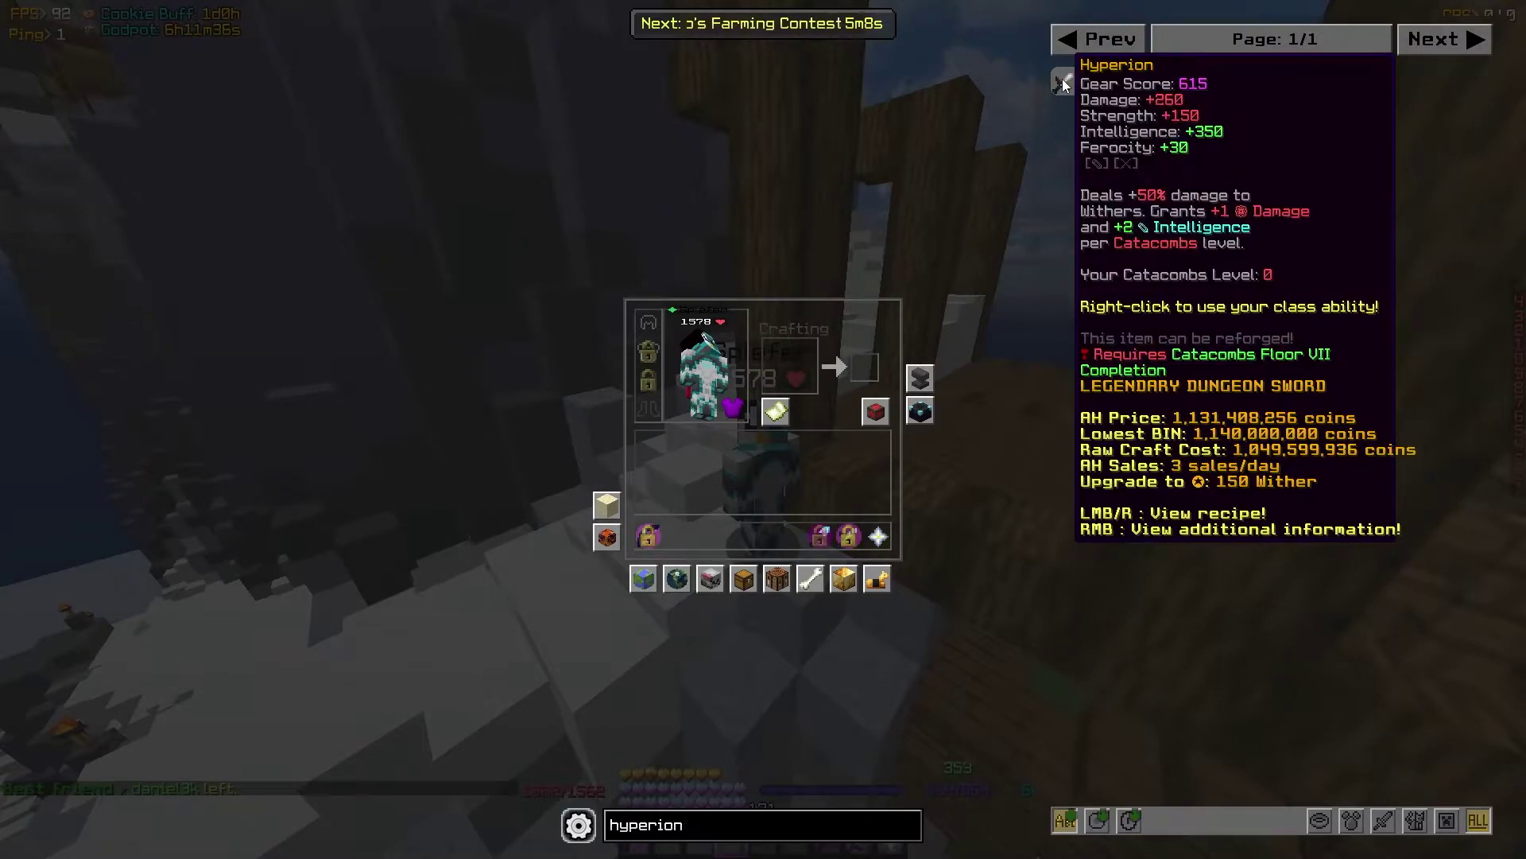
pyautogui.press('BackSpace')
pyautogui.press('BackSpace')
pyautogui.press('BackSpace')
pyautogui.press('BackSpace')
pyautogui.press('BackSpace')
pyautogui.press('BackSpace')
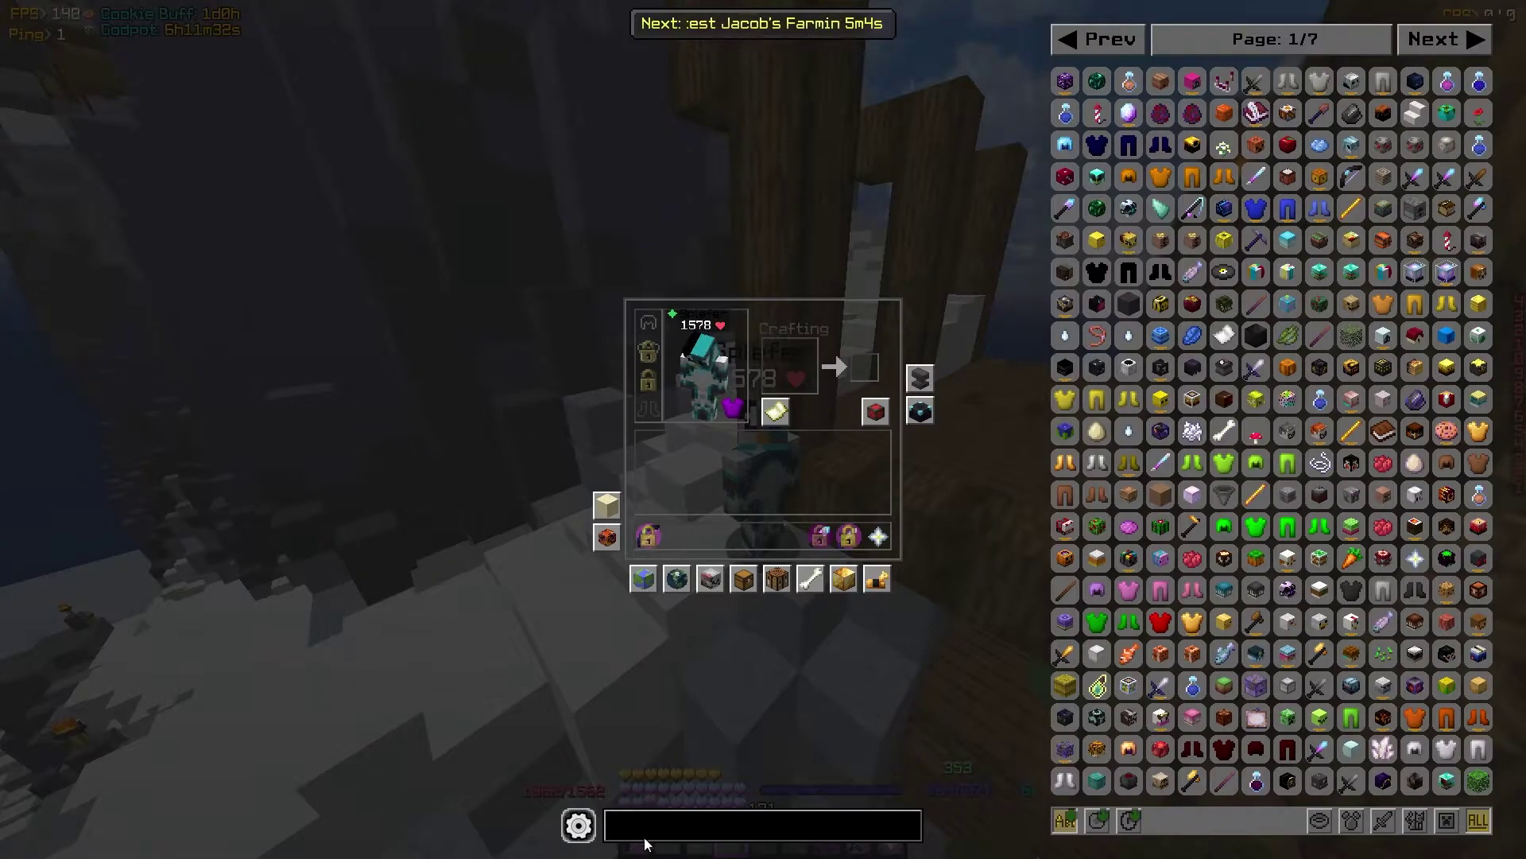
# Browse the NEU settings' Notifications and Misc categories.
pyautogui.click(582, 835)
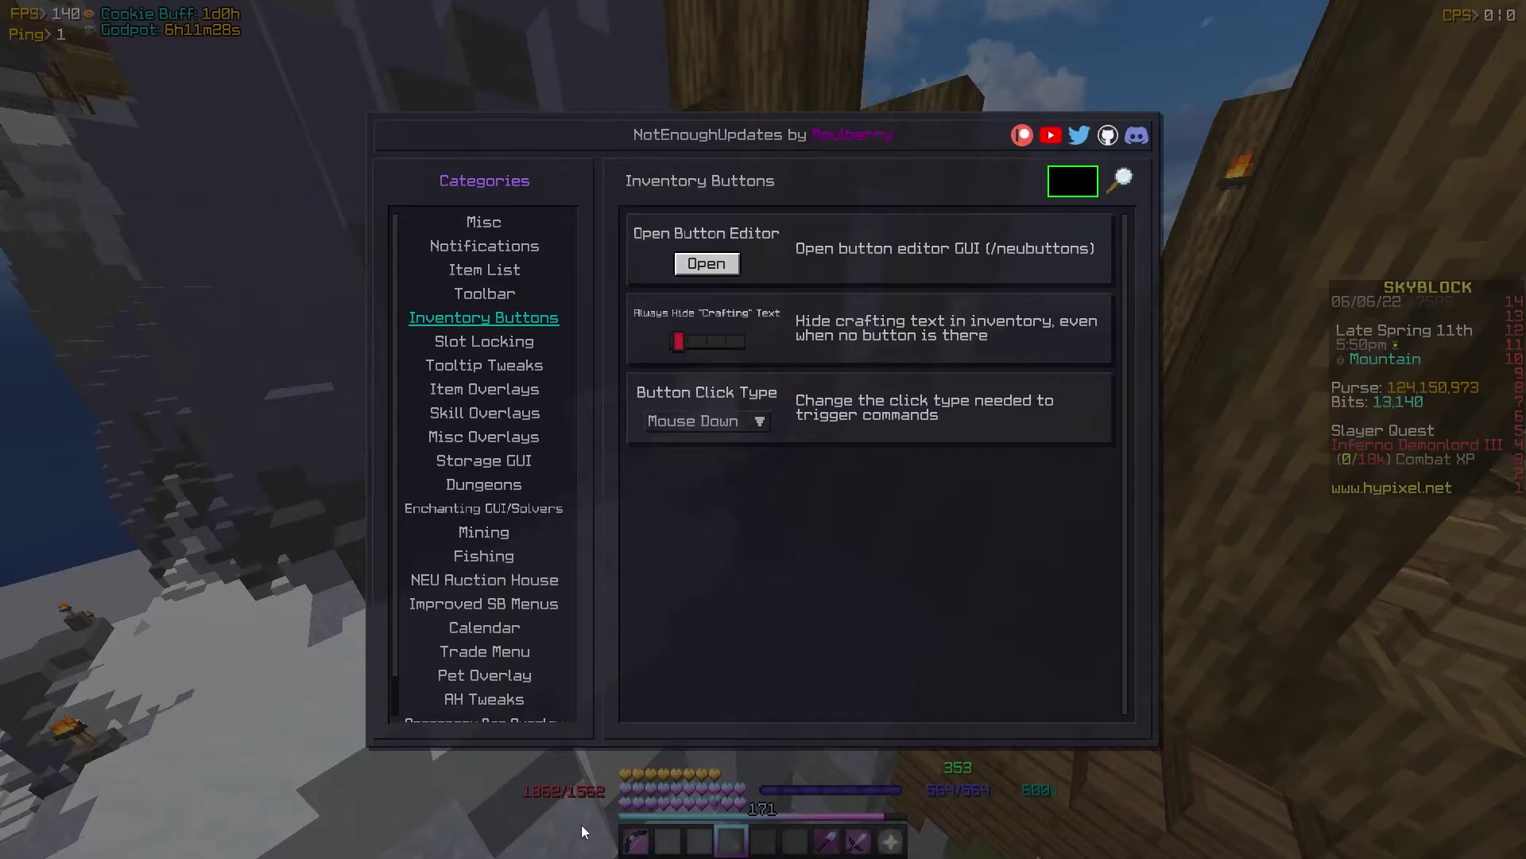
pyautogui.click(484, 246)
pyautogui.click(460, 223)
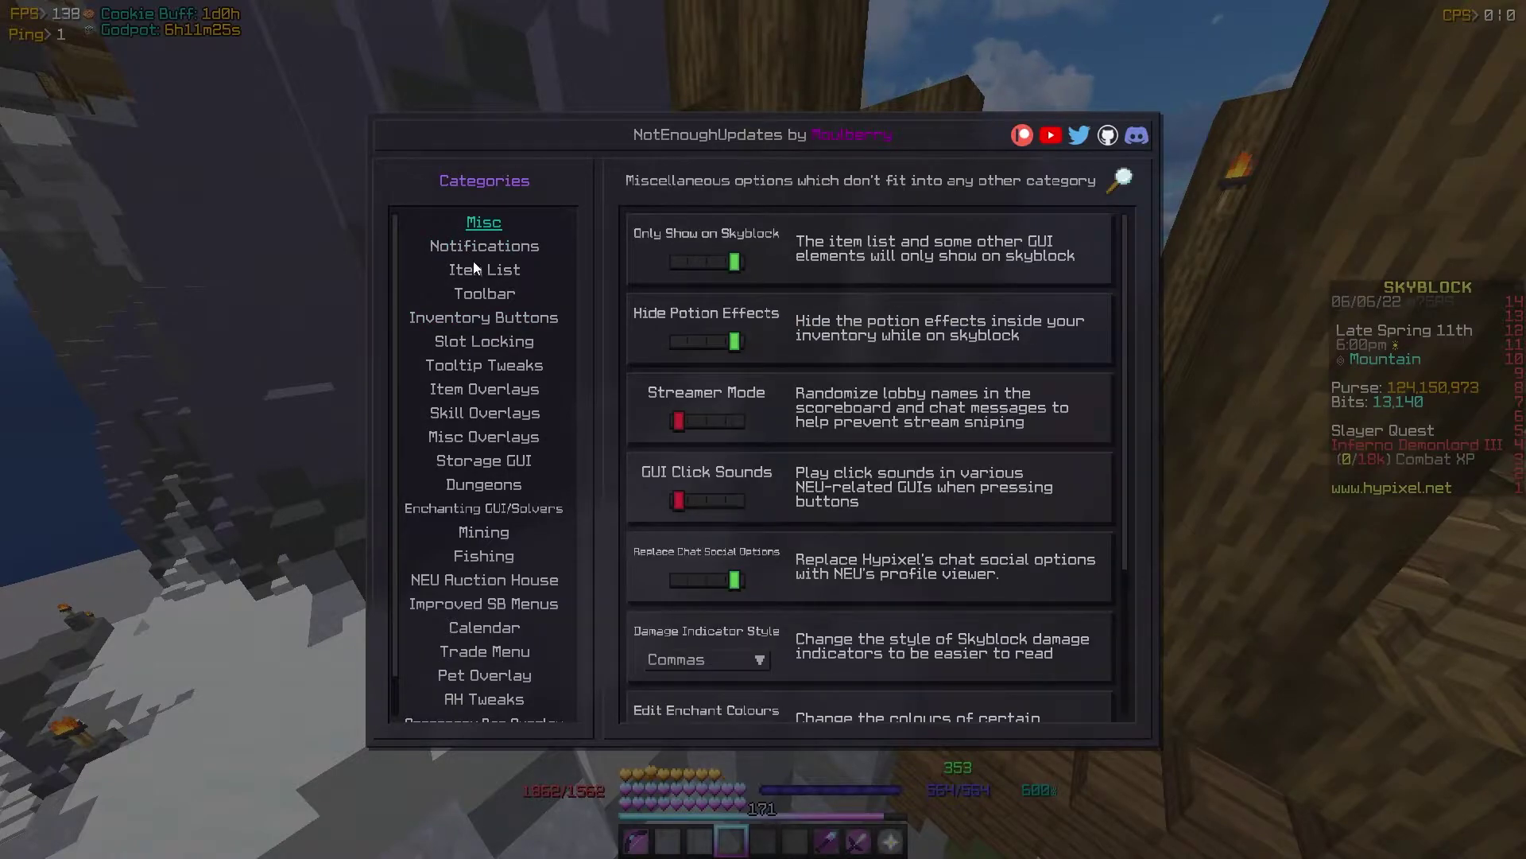
pyautogui.scroll(-1, 536, 501)
pyautogui.scroll(-2, 536, 496)
pyautogui.scroll(3, 553, 410)
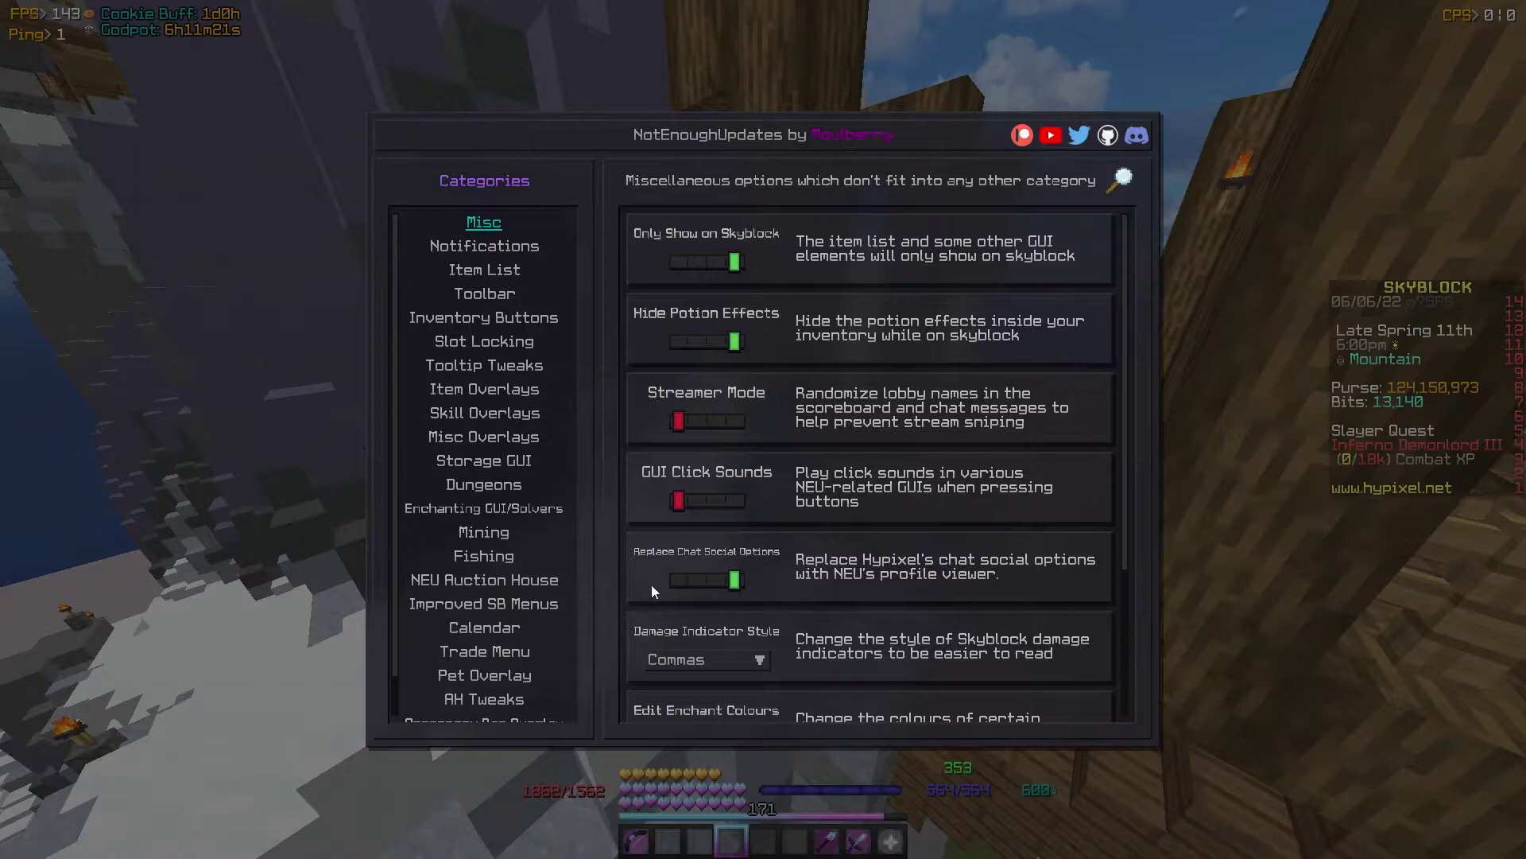
pyautogui.scroll(-2, 522, 461)
pyautogui.scroll(-1, 565, 526)
pyautogui.scroll(3, 507, 603)
# Close the settings, then run /neu from chat to bring NEU settings back.
pyautogui.press('Escape')
pyautogui.press('e')
pyautogui.press('e')
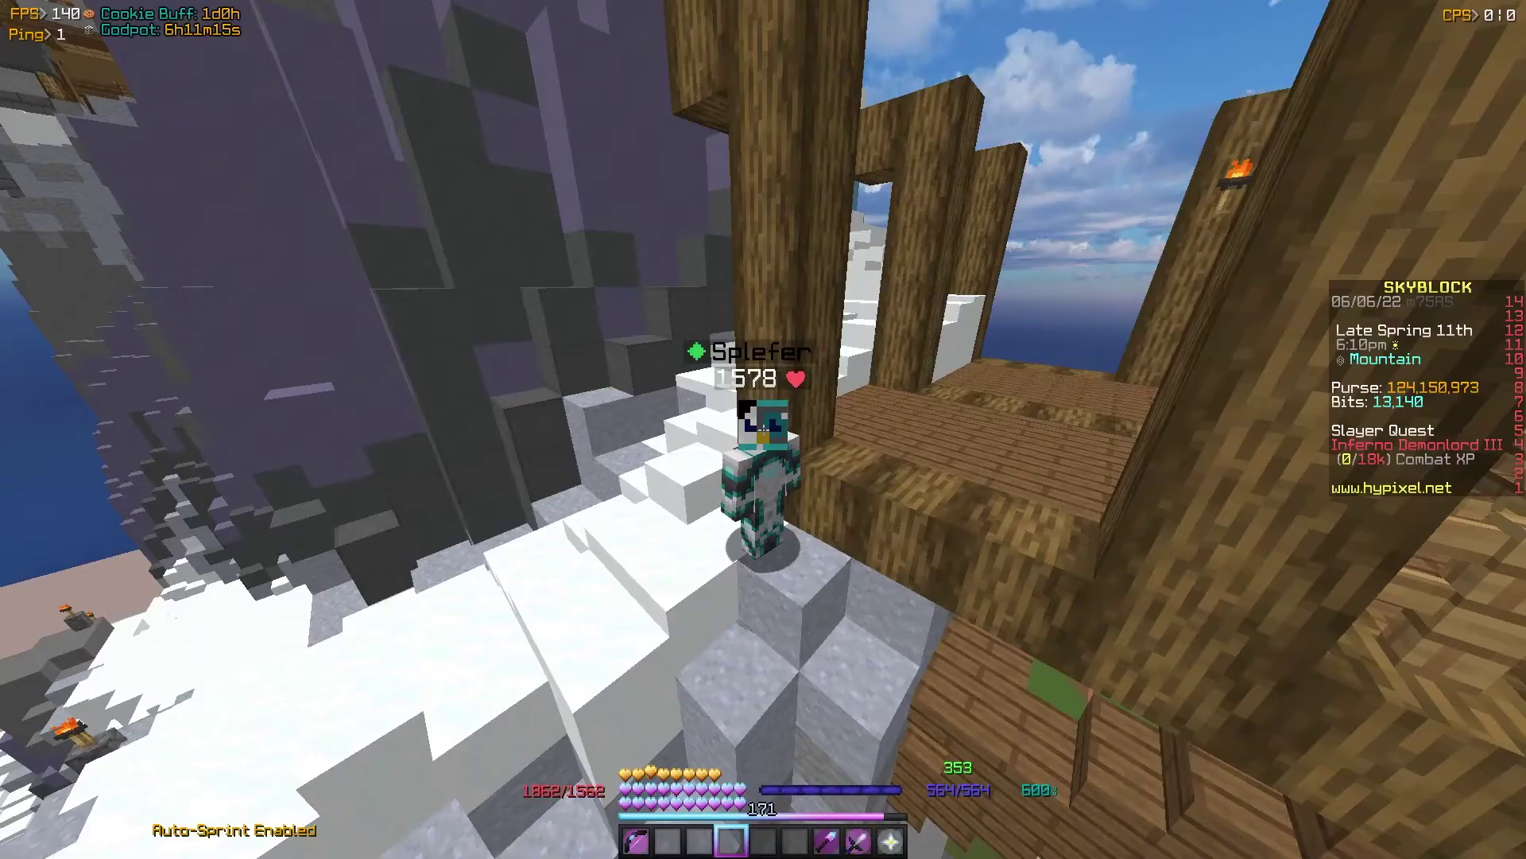
pyautogui.press('shift')
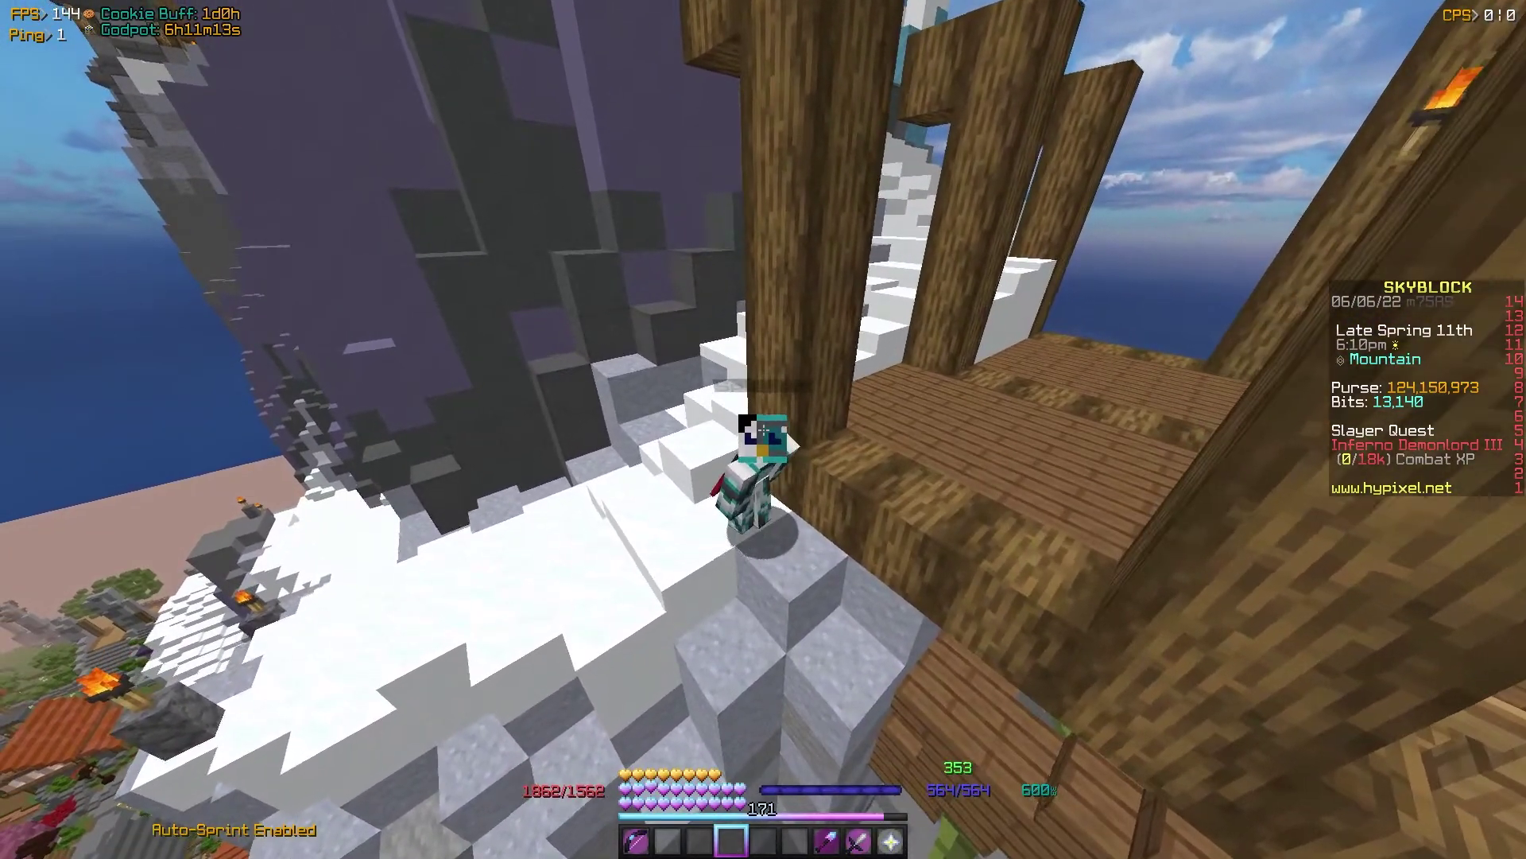
pyautogui.press('/')
pyautogui.write('neu')
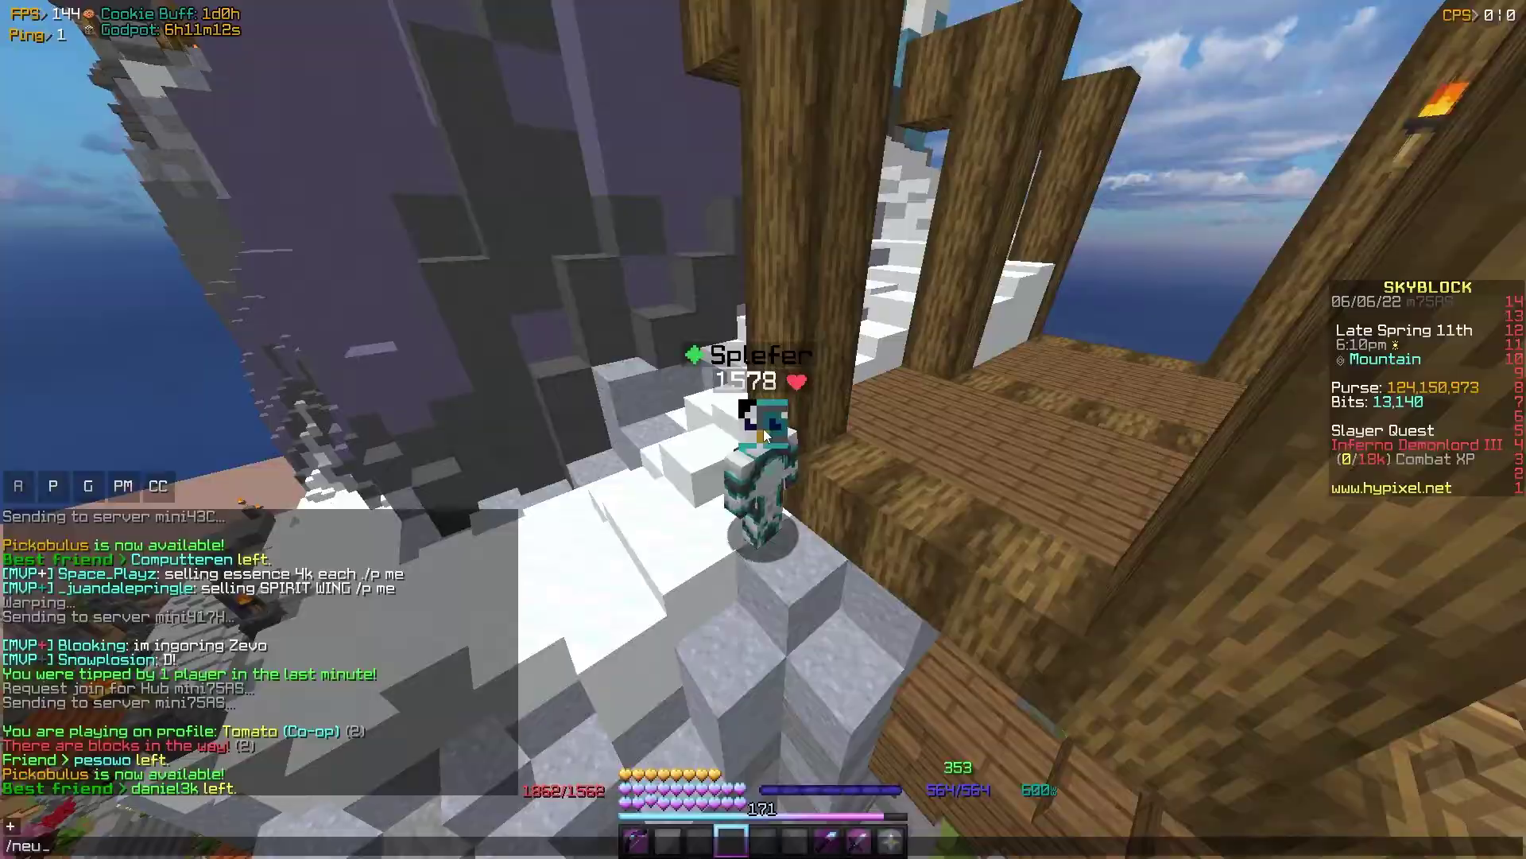
pyautogui.press('Return')
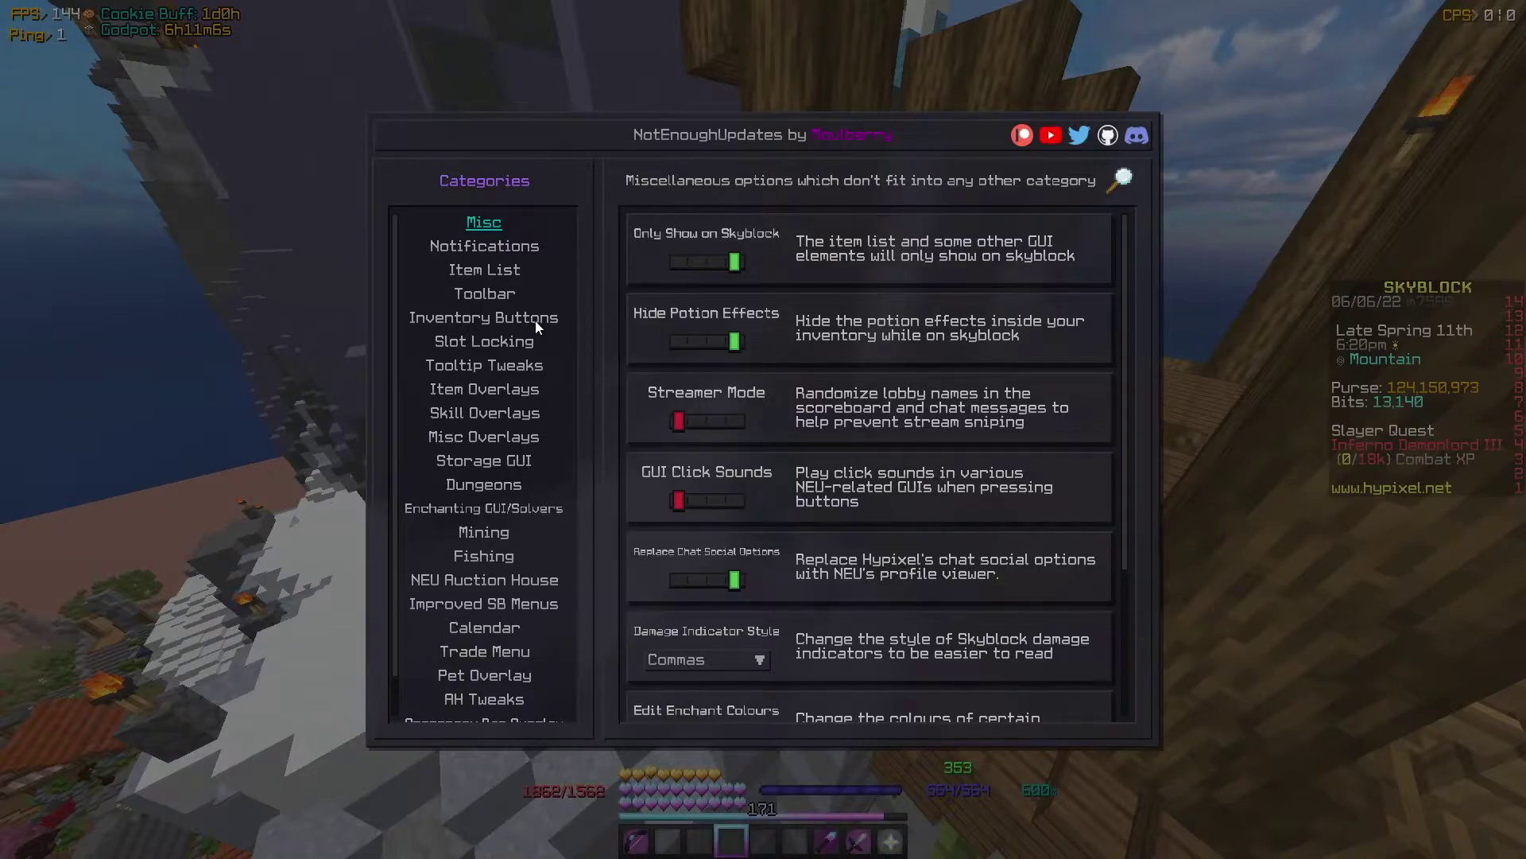
# Search NEU settings for 'inventory but', check the Button Click Type choices, then return to the inventory.
pyautogui.click(491, 318)
pyautogui.click(485, 224)
pyautogui.click(1118, 182)
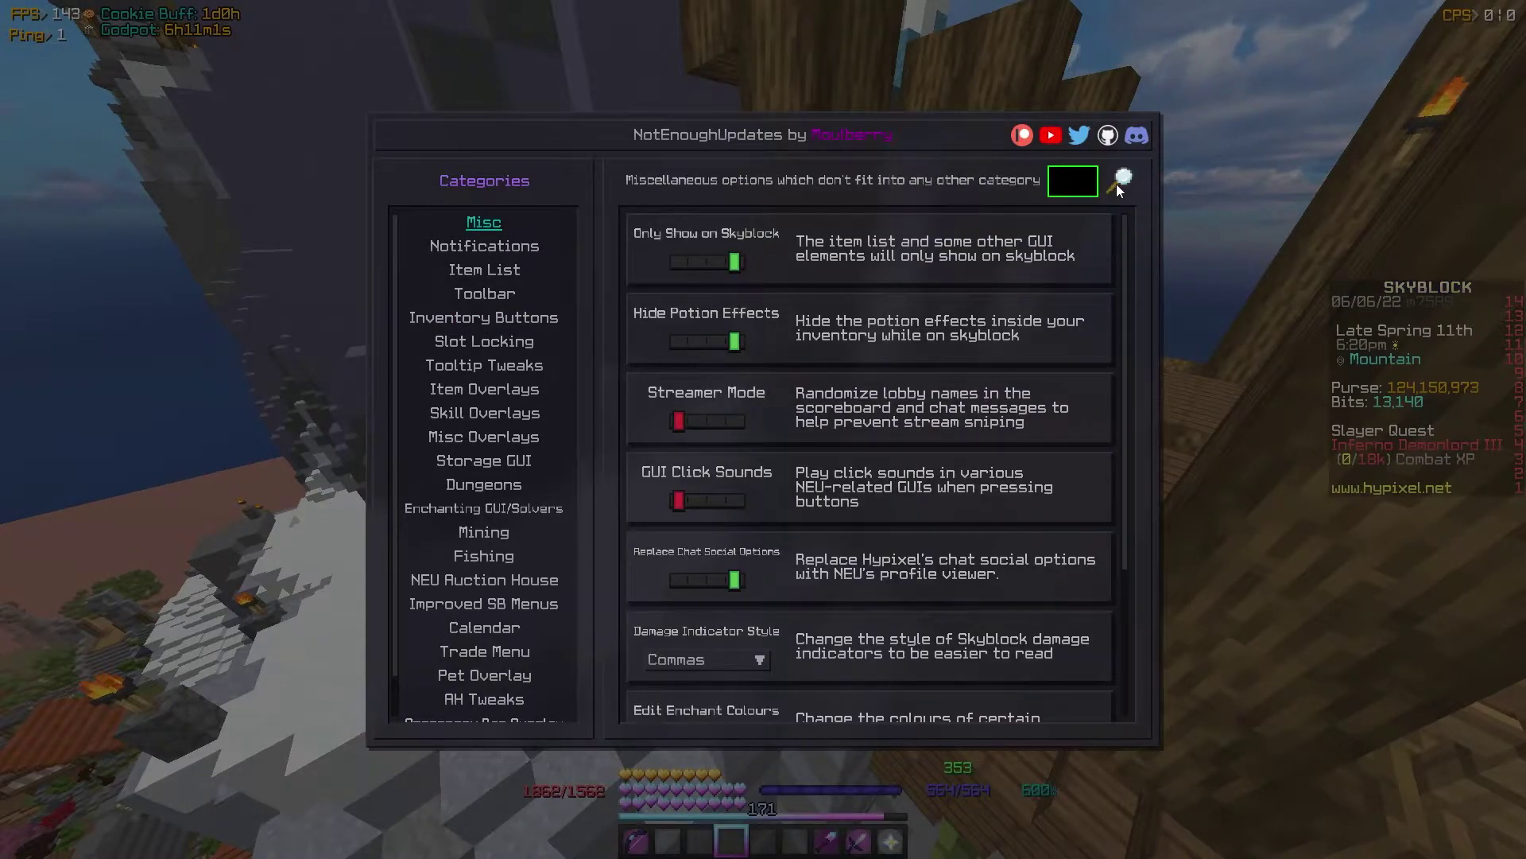
pyautogui.write('inv')
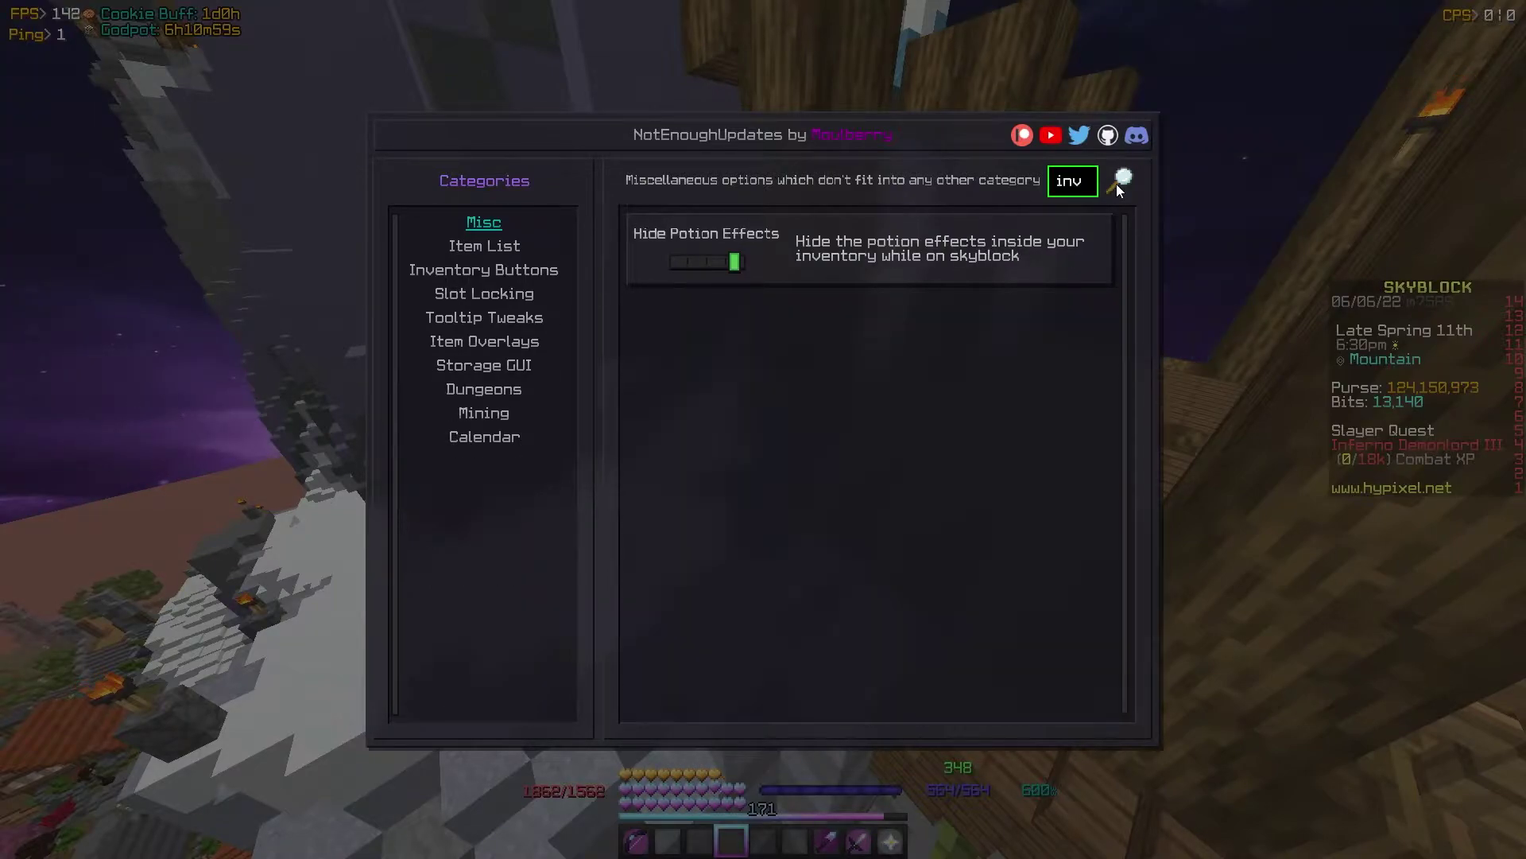
pyautogui.write('entory but')
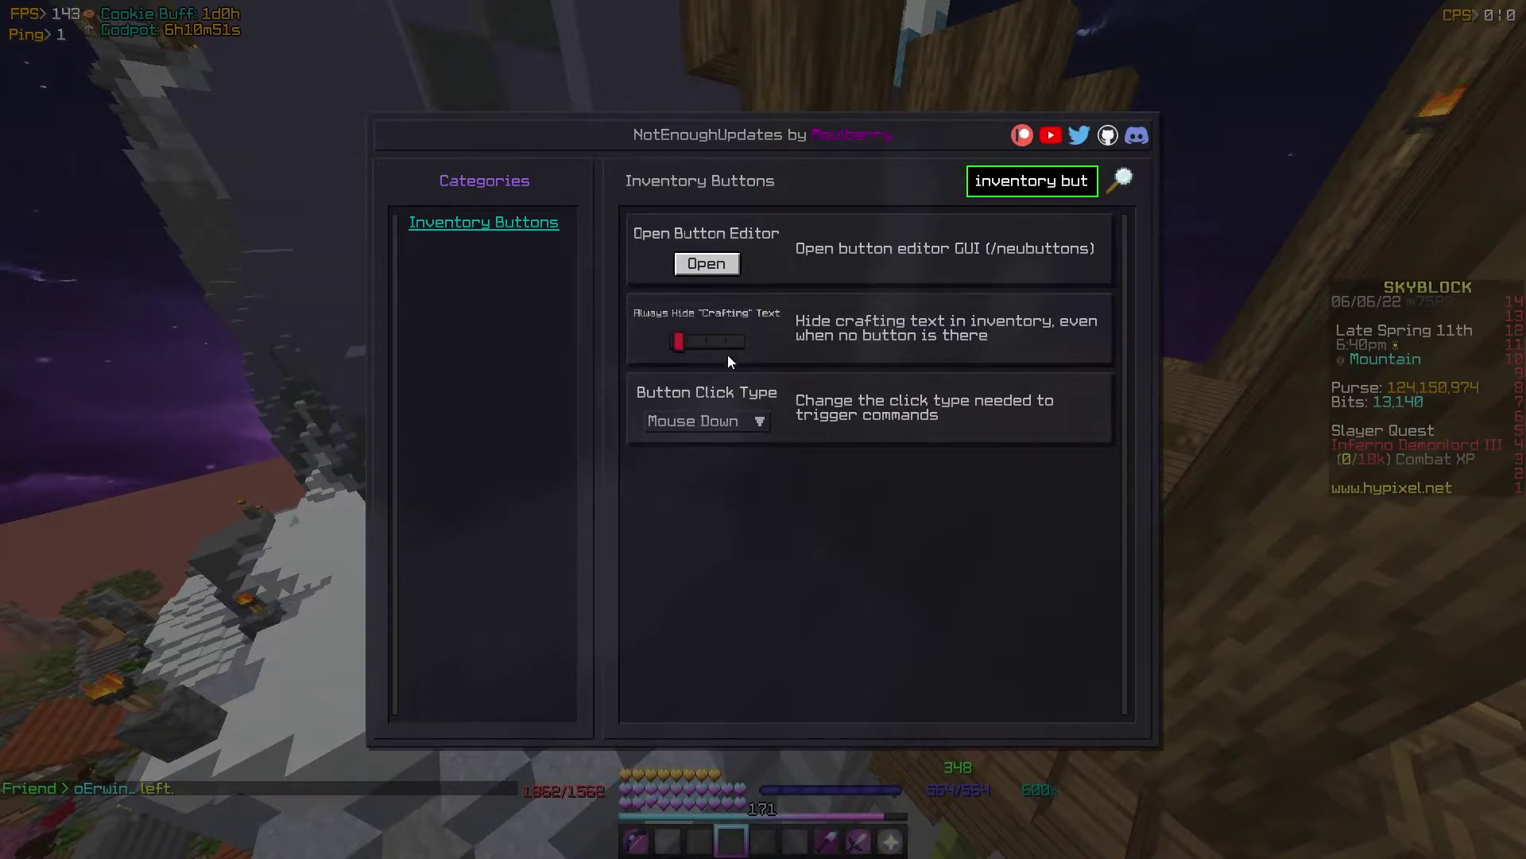
pyautogui.click(708, 422)
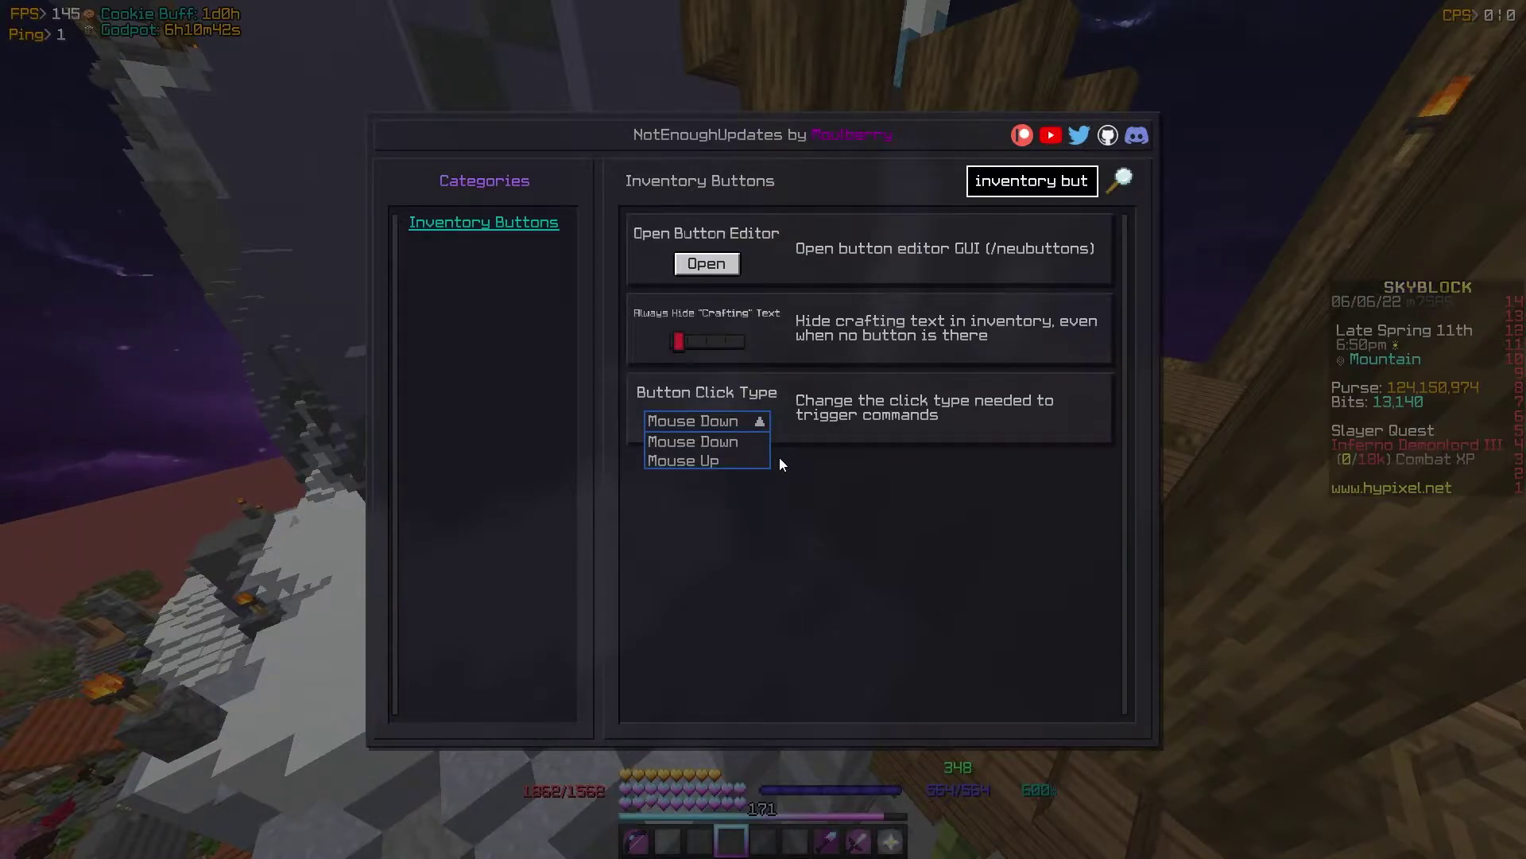
pyautogui.press('Escape')
pyautogui.press('e')
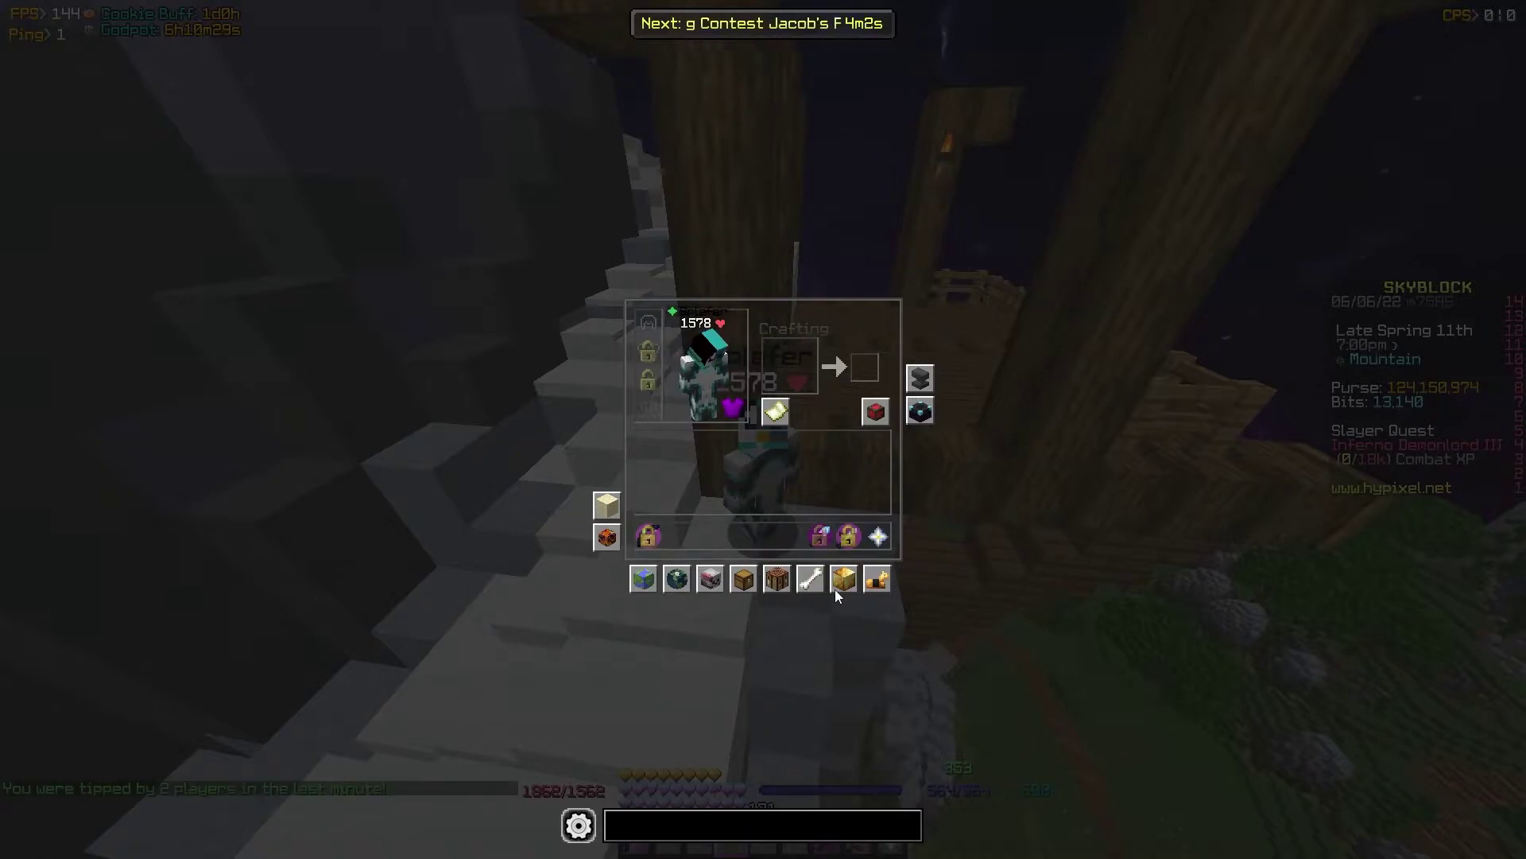
# Peek at the SkyBlock storage menu, then return to the NEU settings.
pyautogui.click(744, 581)
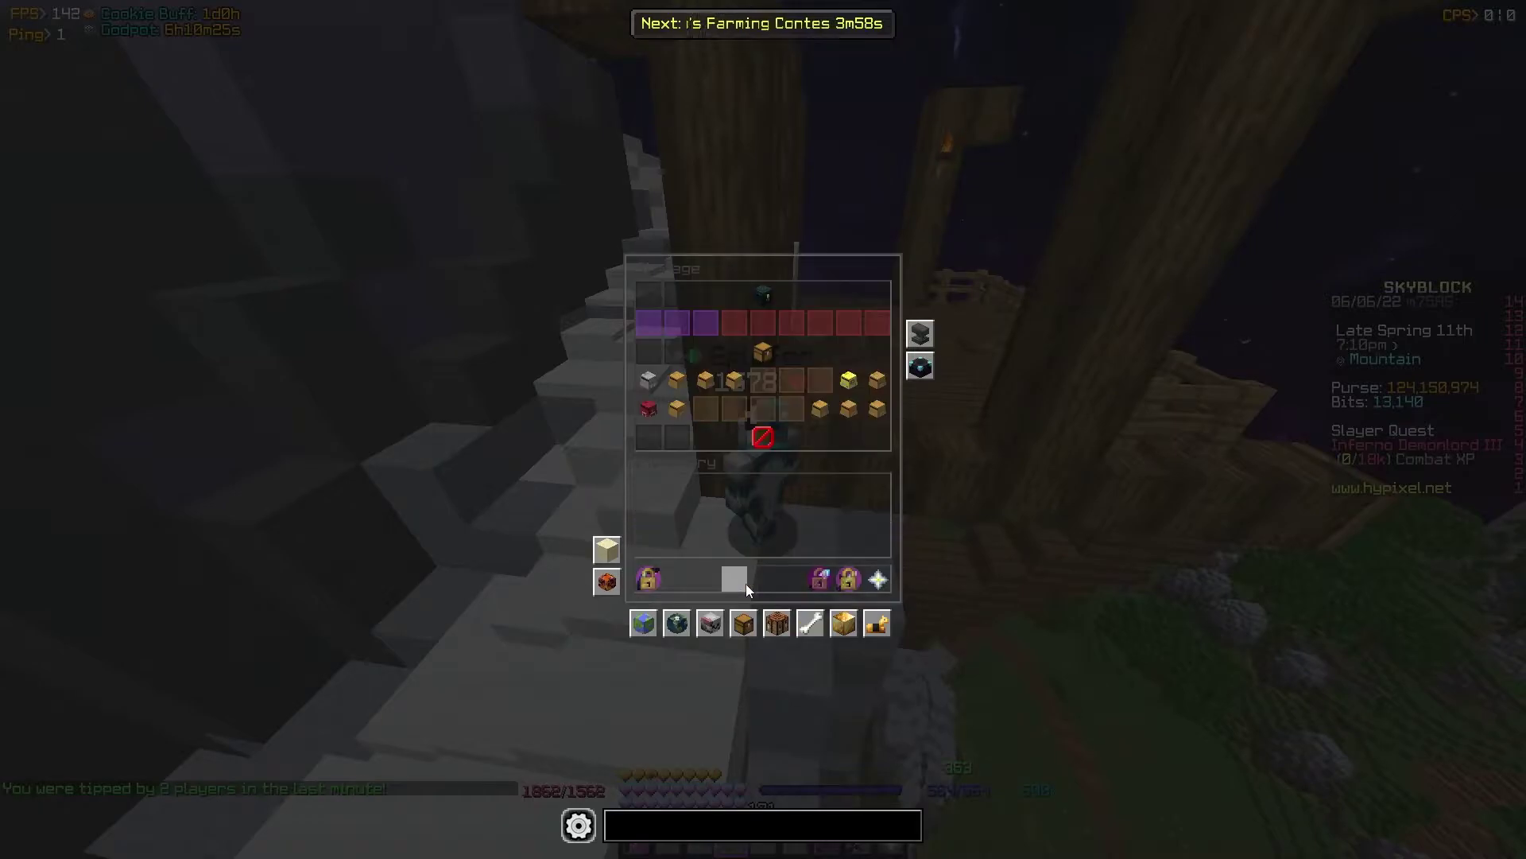
pyautogui.press('e')
pyautogui.press('e')
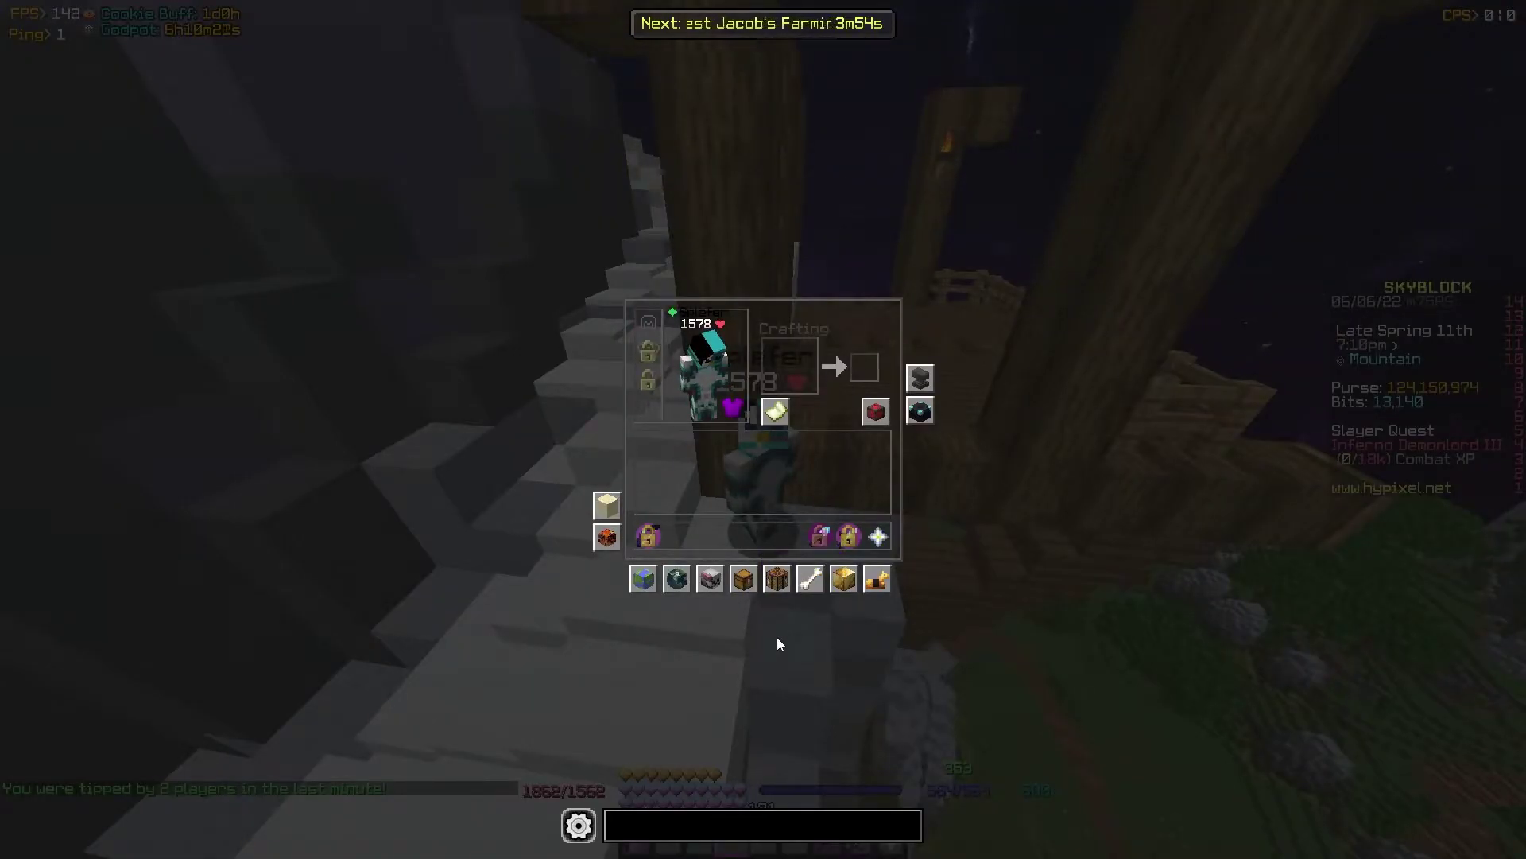
pyautogui.press('e')
pyautogui.press('t')
pyautogui.press('Escape')
# Keep the button click type on Mouse Down and open the inventory button editor.
pyautogui.click(789, 484)
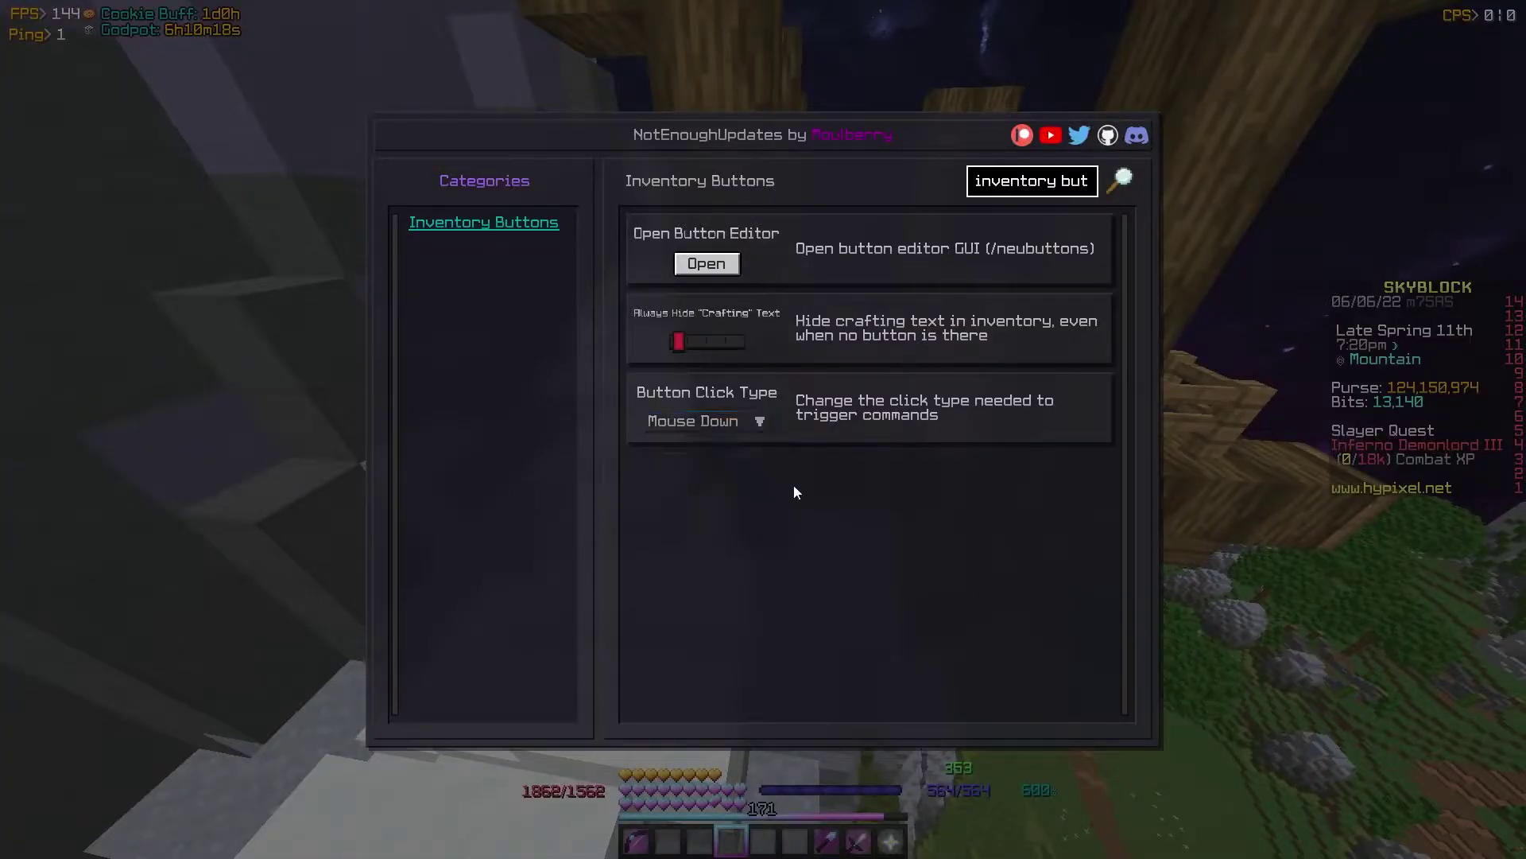
pyautogui.click(736, 423)
pyautogui.click(737, 433)
pyautogui.click(703, 263)
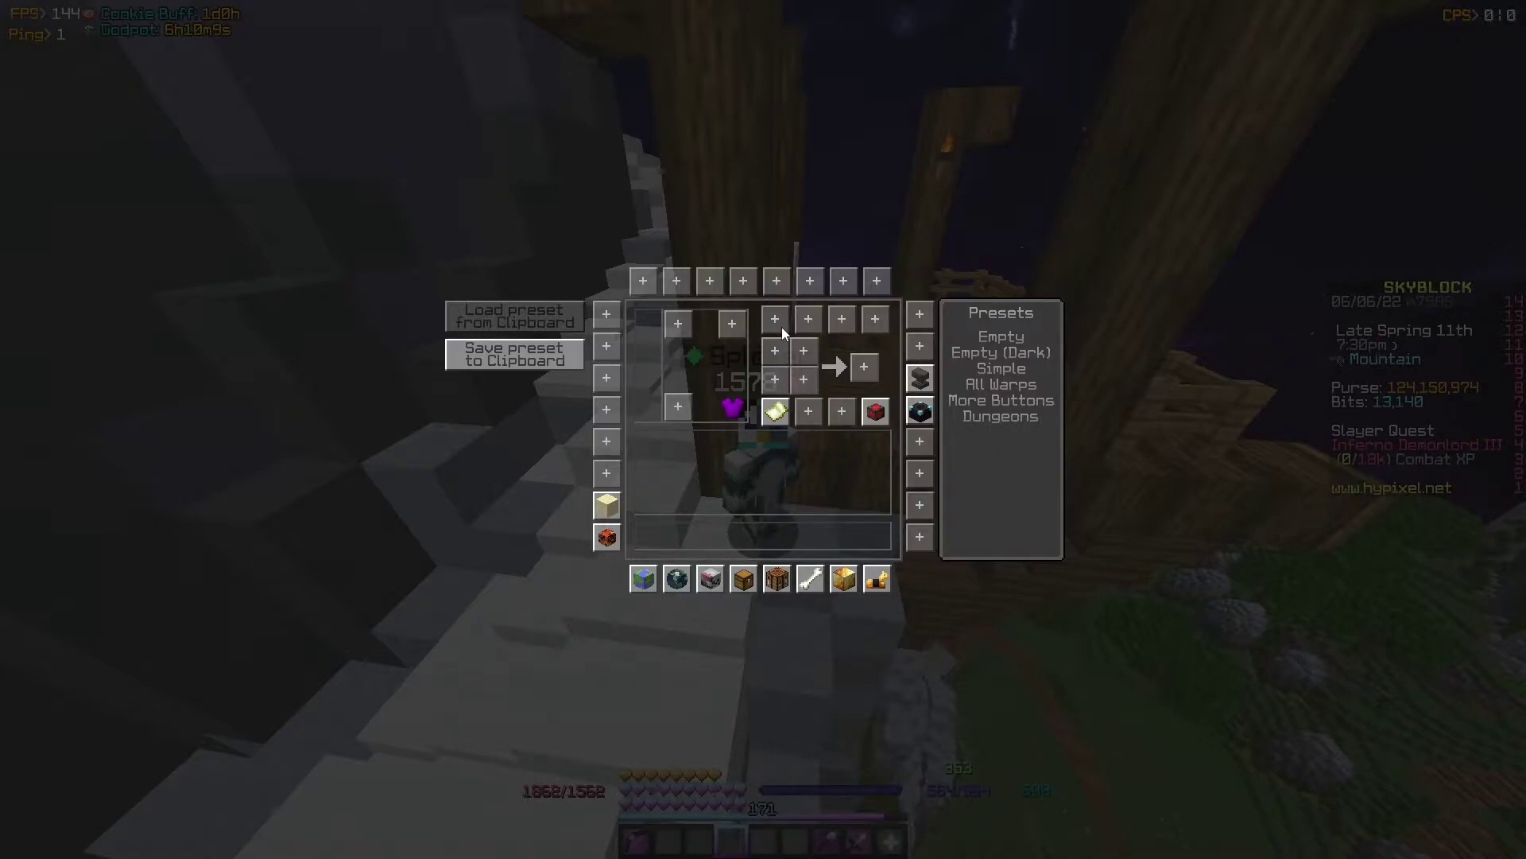
# Open an empty + slot's editor popup and focus its '/' command field.
pyautogui.click(775, 352)
pyautogui.click(960, 575)
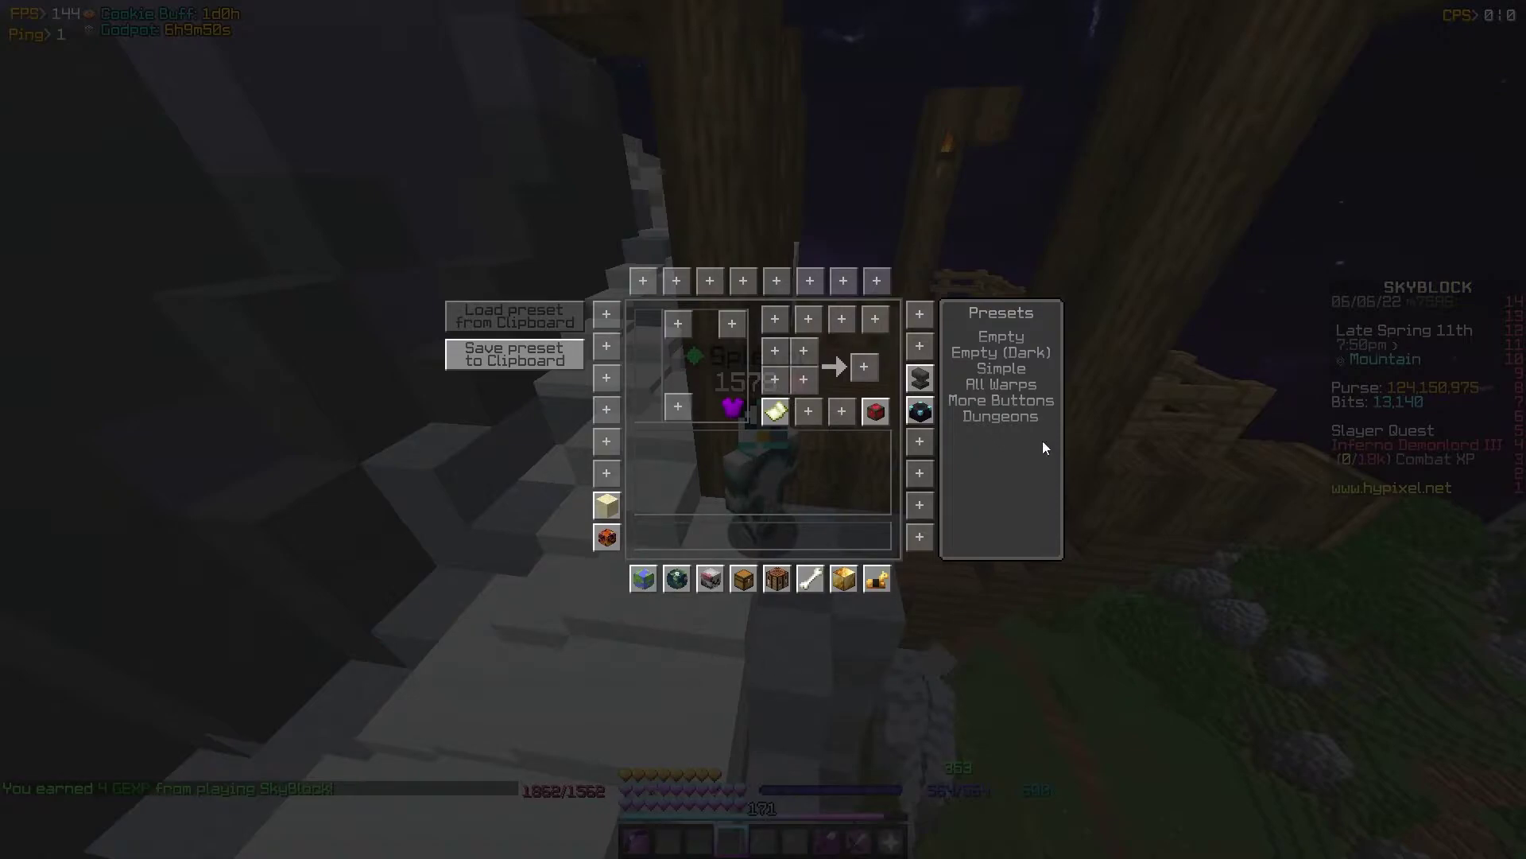
pyautogui.click(919, 512)
pyautogui.click(937, 569)
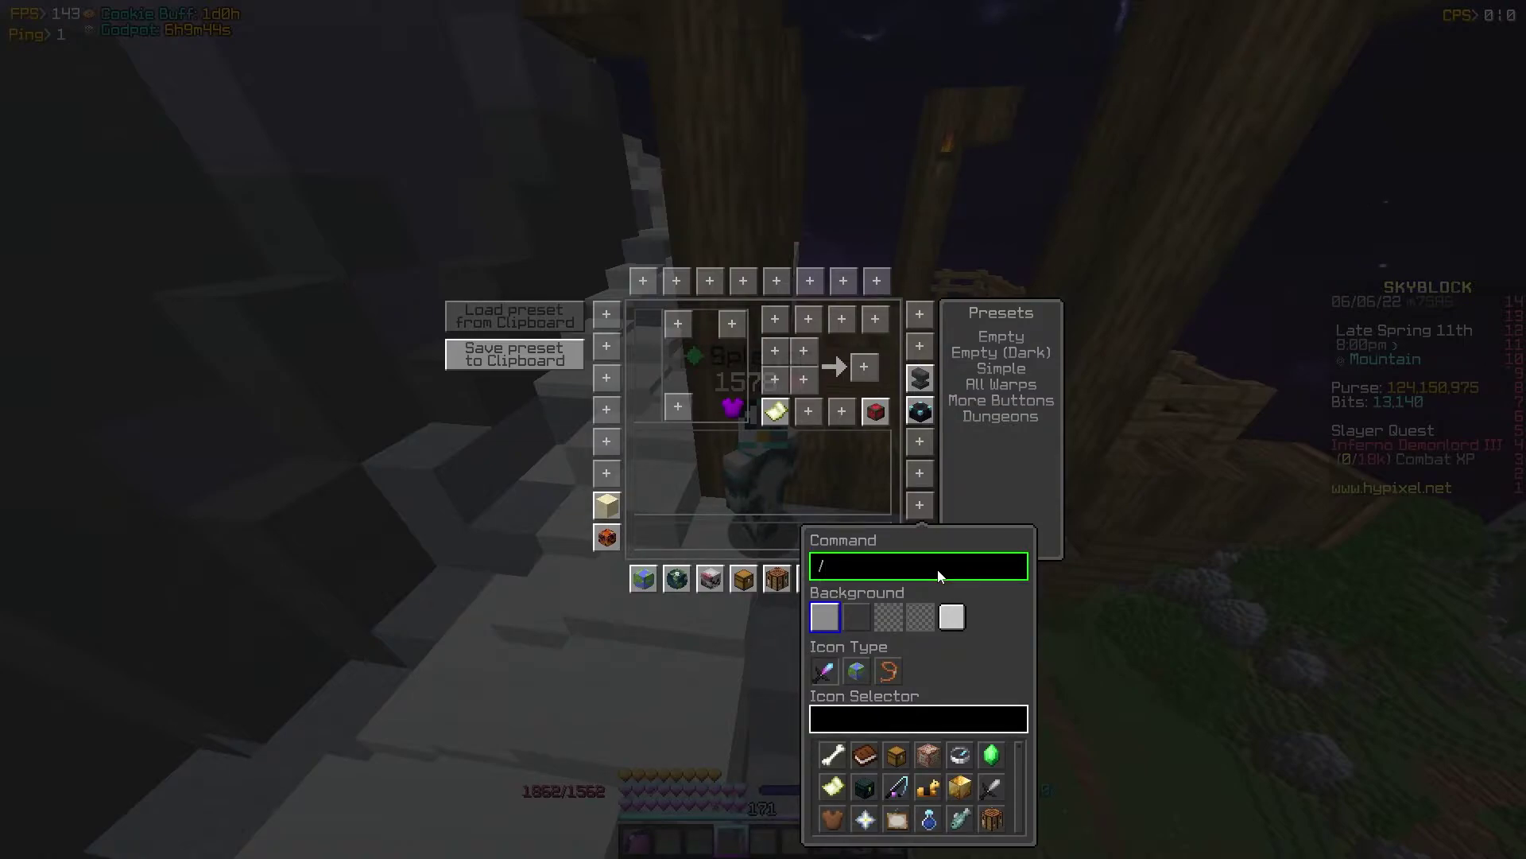
# Test the /et command in chat, then close the enchanting screen.
pyautogui.press('Escape')
pyautogui.write('/et')
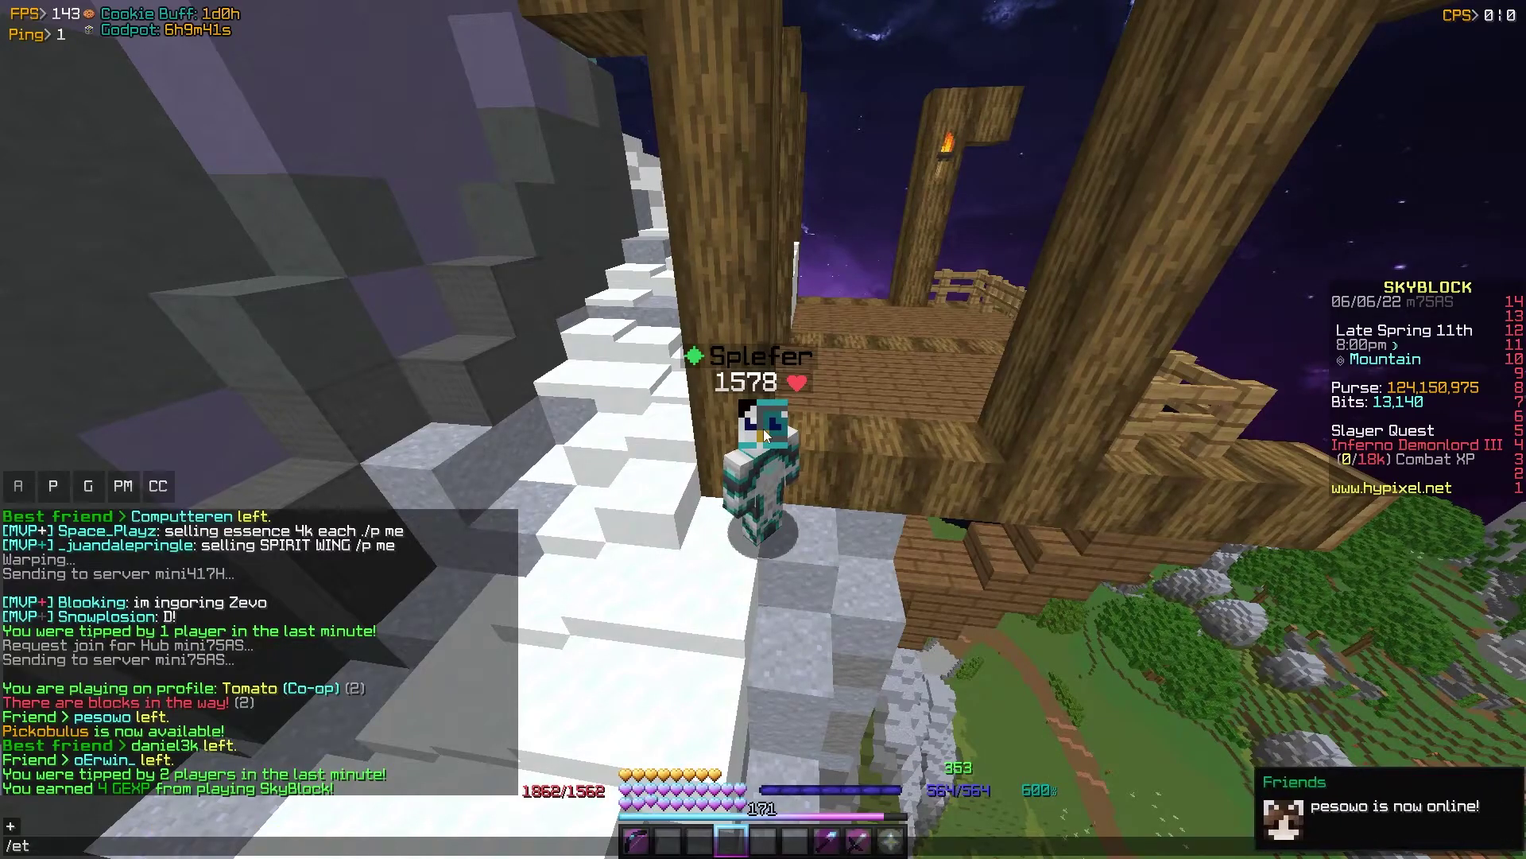
pyautogui.press('Return')
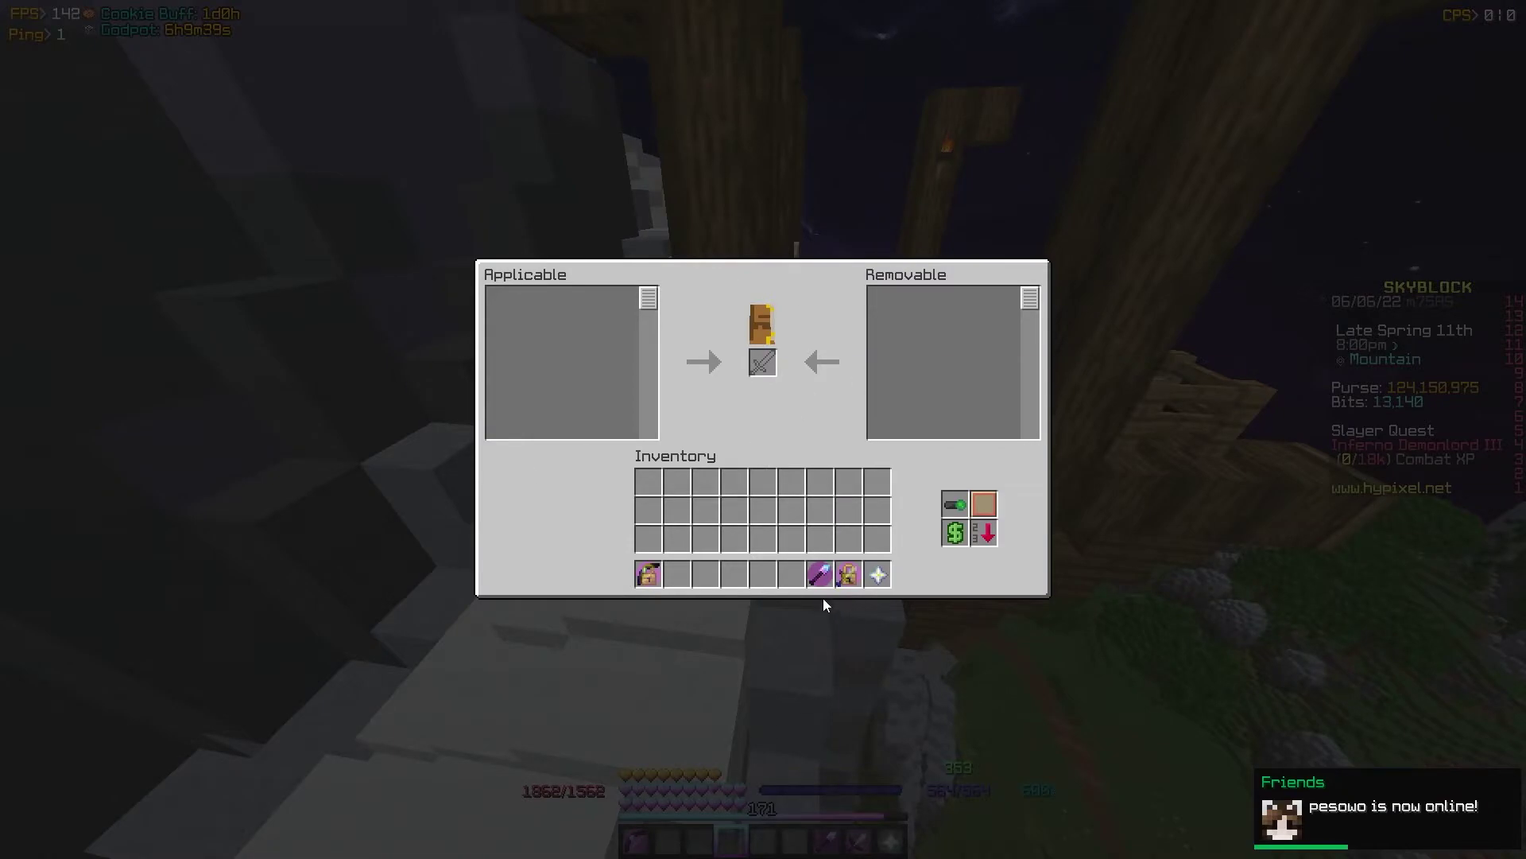
pyautogui.press('e')
pyautogui.press('e')
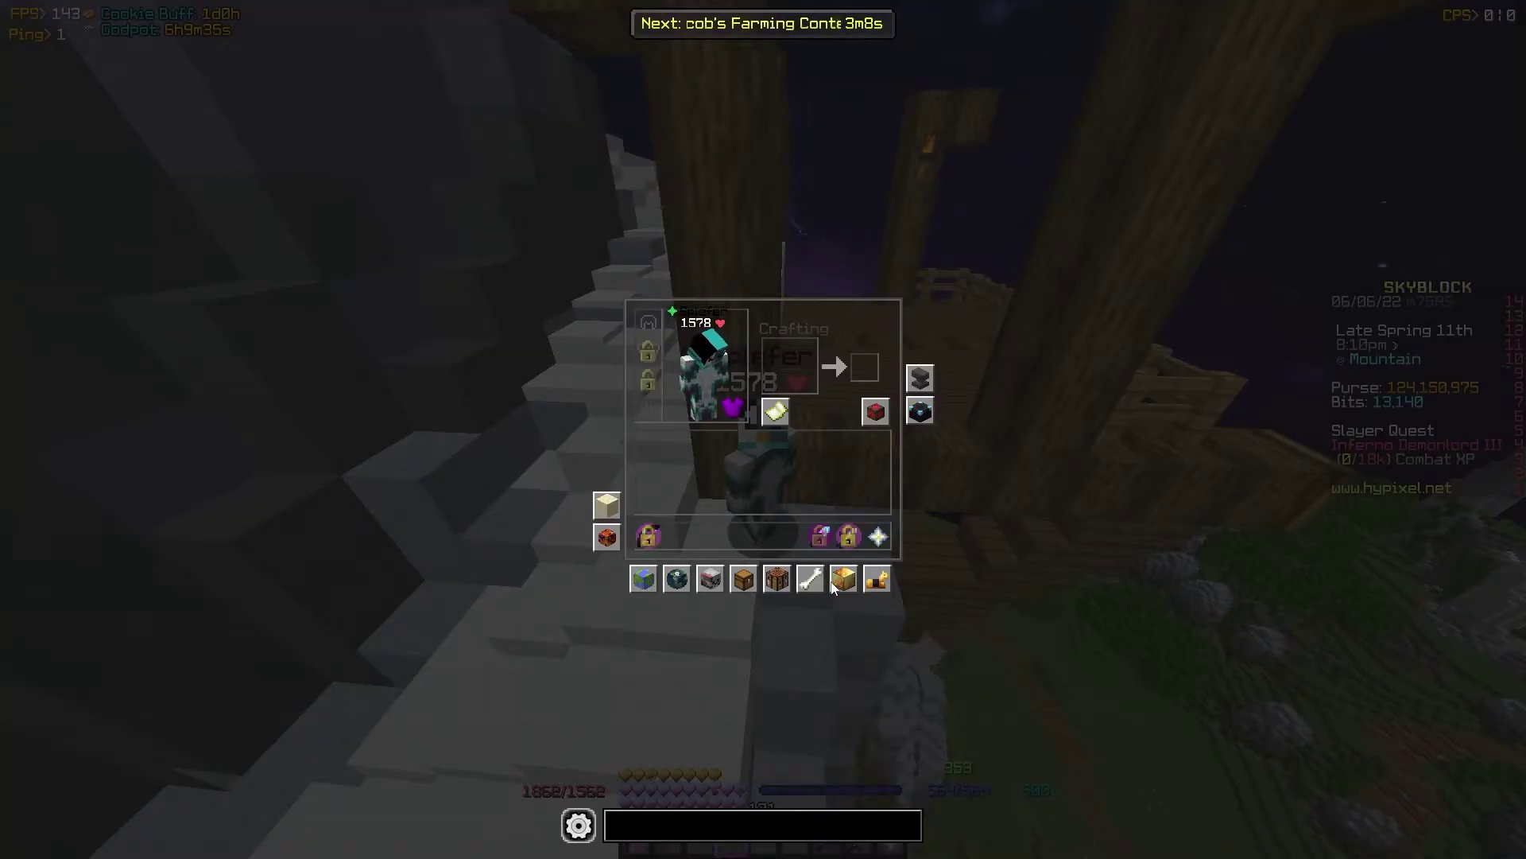
# Rerun the NEU settings command from chat and reopen the inventory button editor.
pyautogui.press('Escape')
pyautogui.press('/')
pyautogui.press('Return')
pyautogui.press('/')
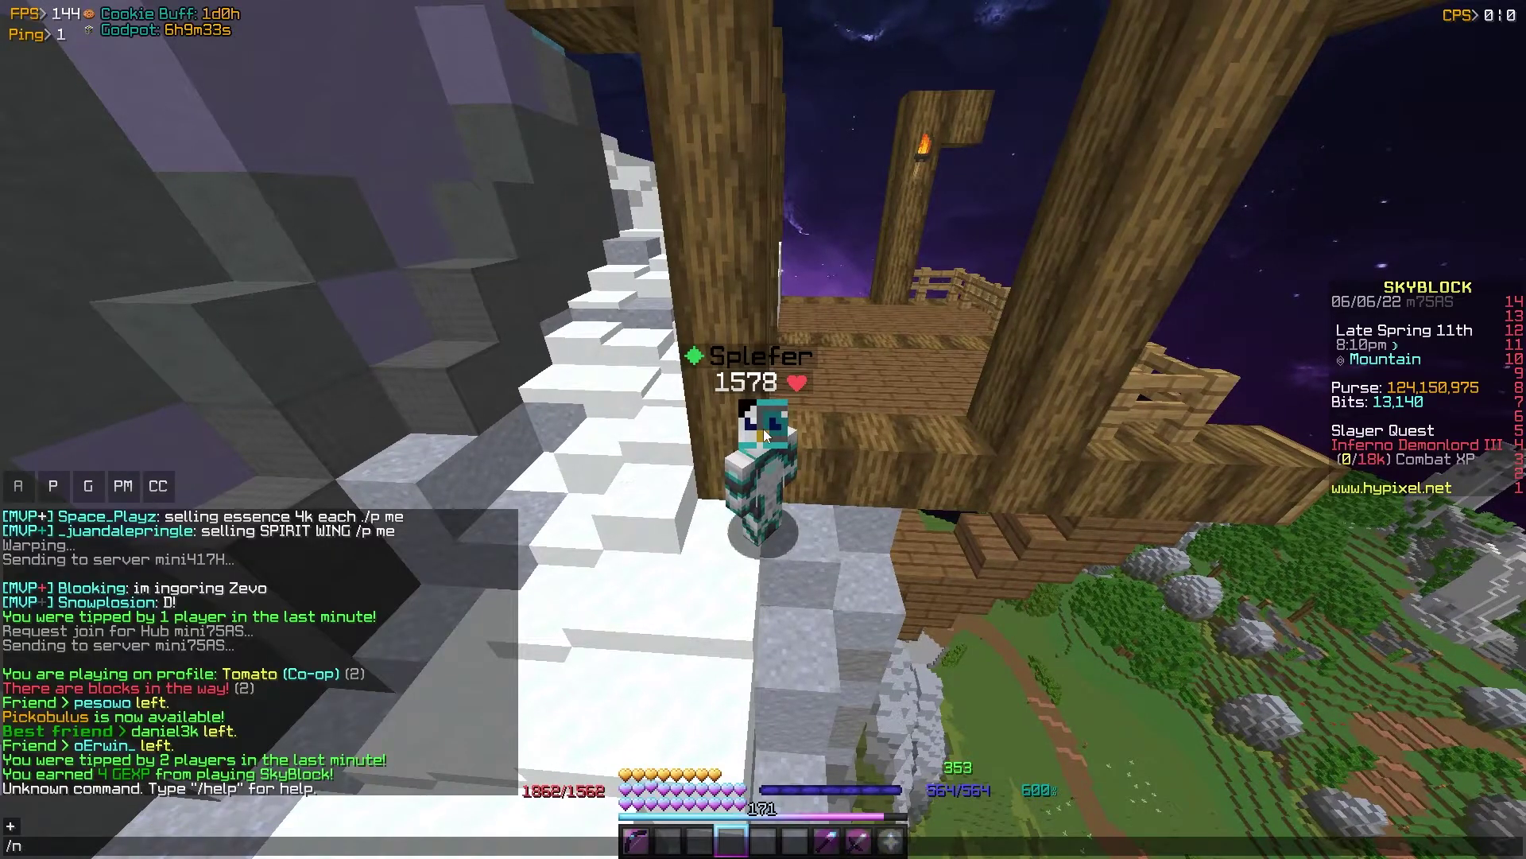
pyautogui.press('Up')
pyautogui.press('Return')
pyautogui.click(716, 263)
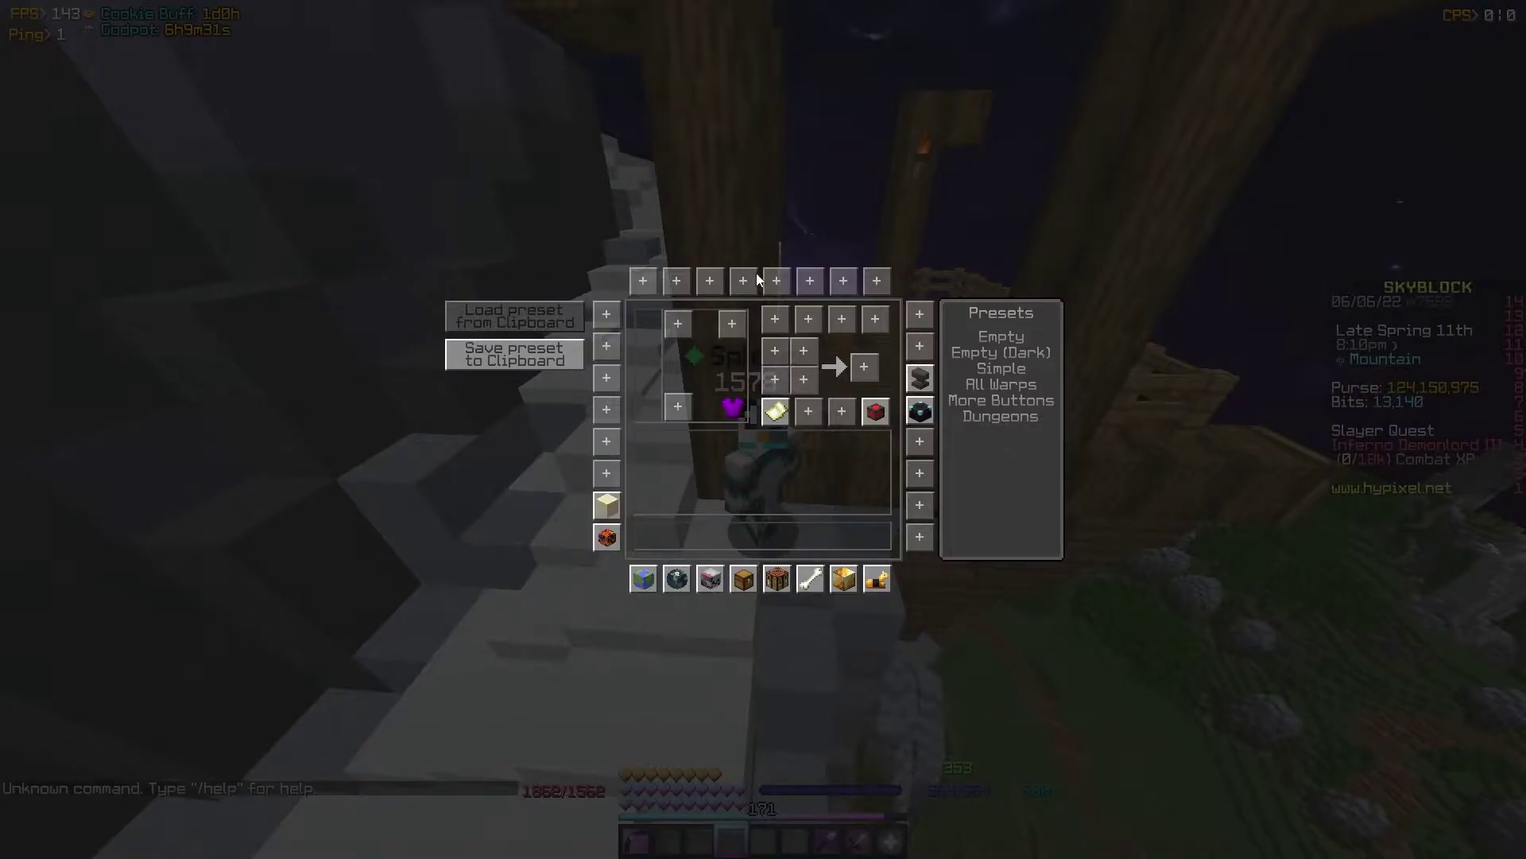
# Give an empty button slot the command /et.
pyautogui.click(920, 506)
pyautogui.click(891, 574)
pyautogui.write('et')
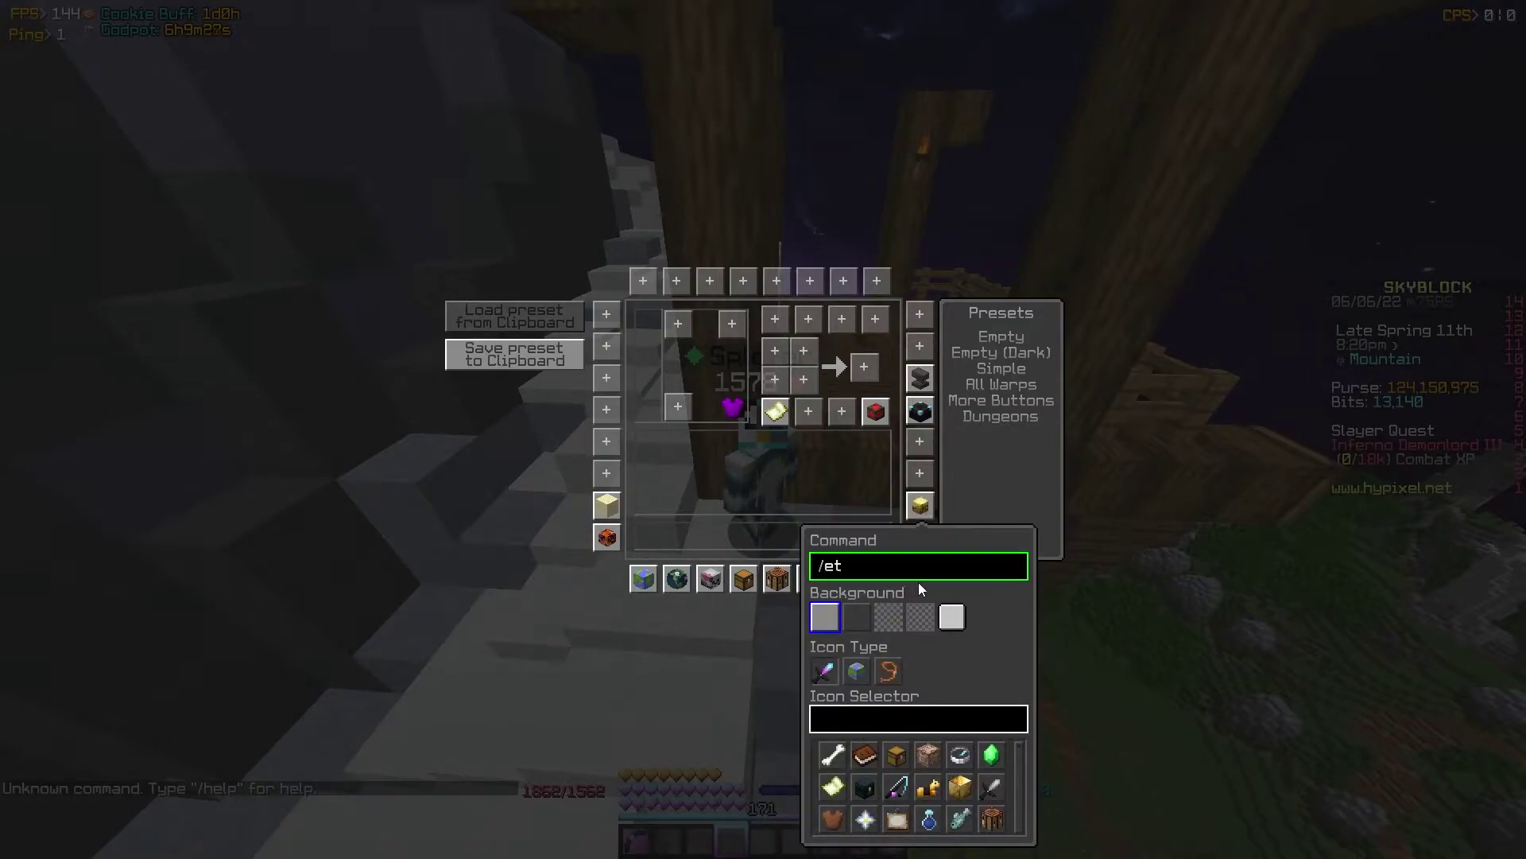
pyautogui.scroll(-10, 961, 783)
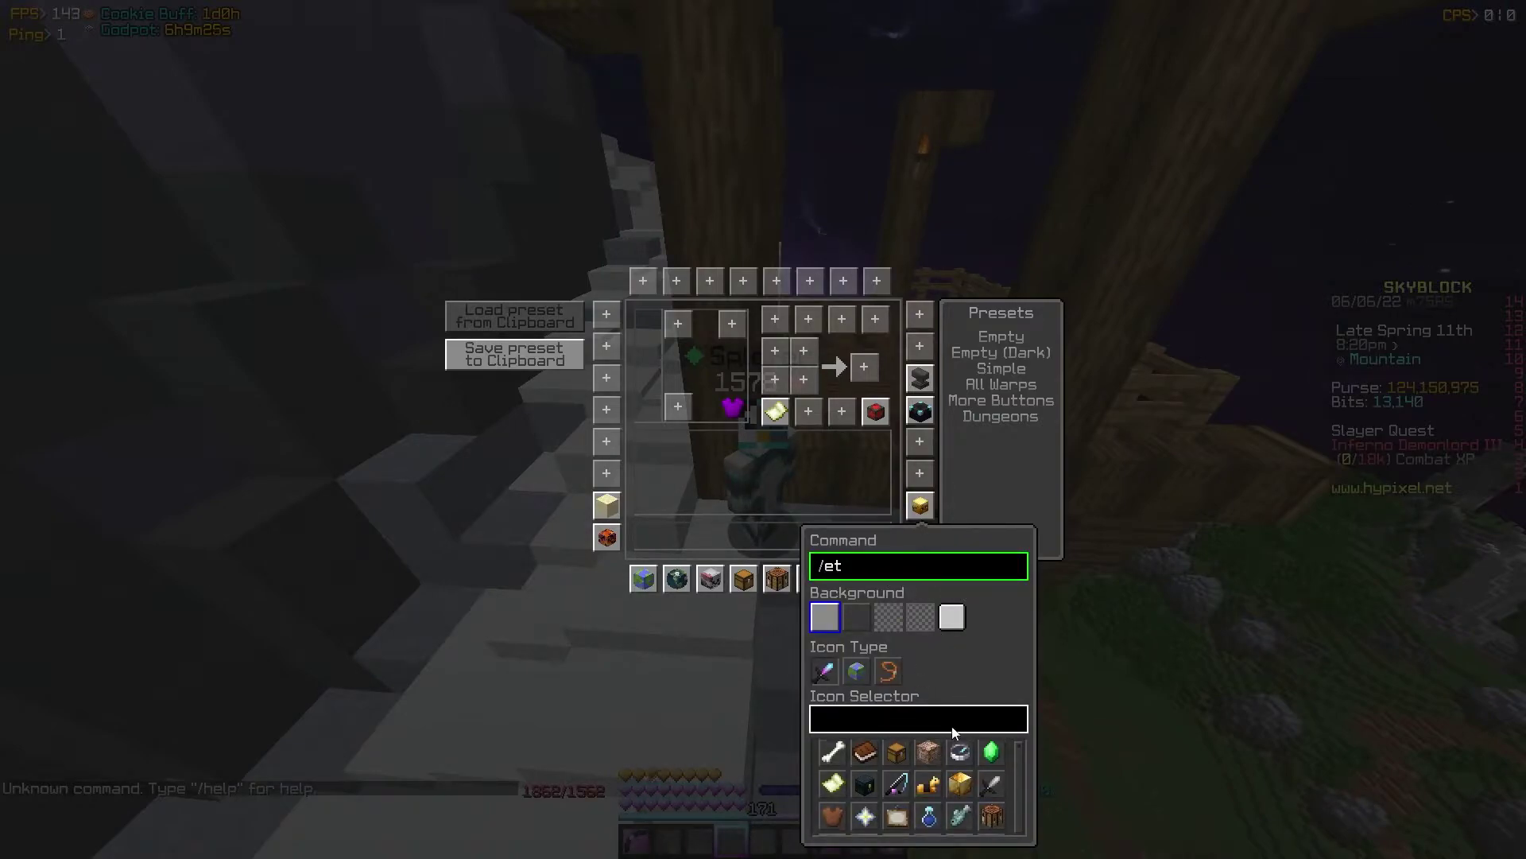
pyautogui.scroll(-10, 961, 783)
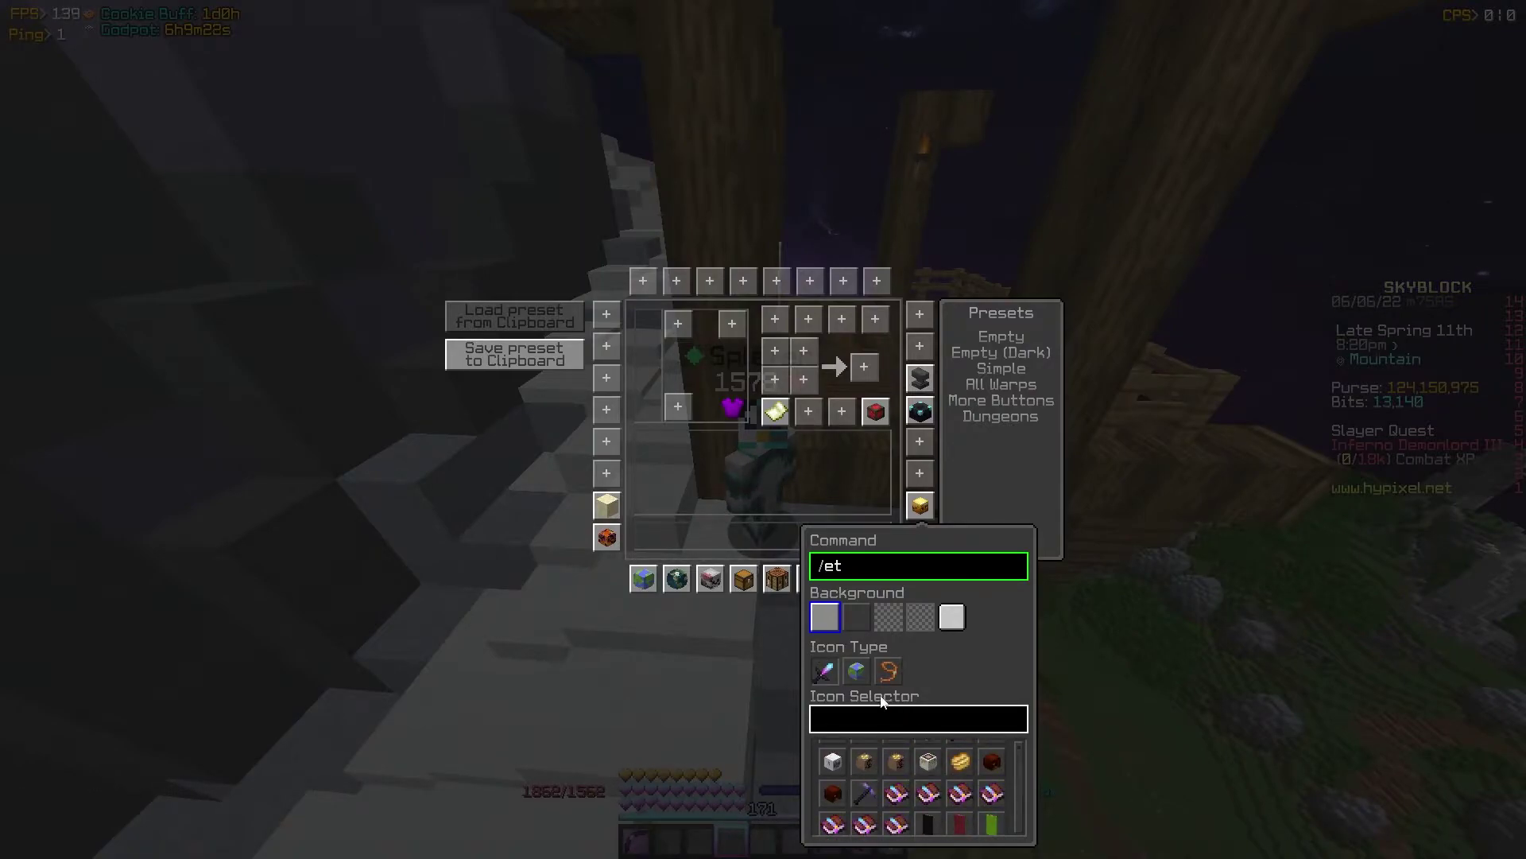
# Search icons for 'enchantment', pick the dark orb icon, and close the editor.
pyautogui.click(884, 731)
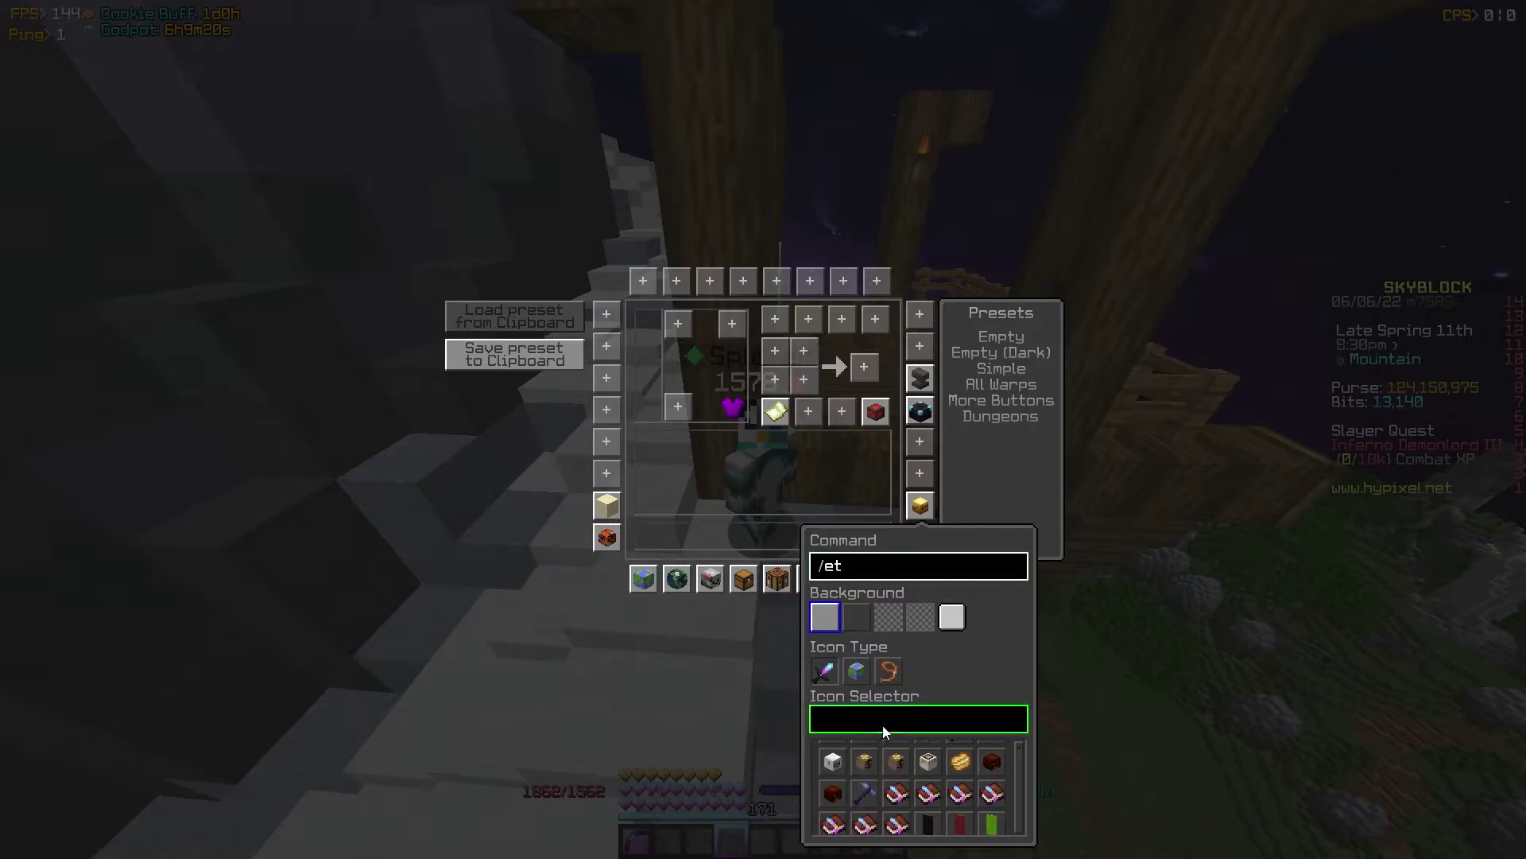
pyautogui.write('e')
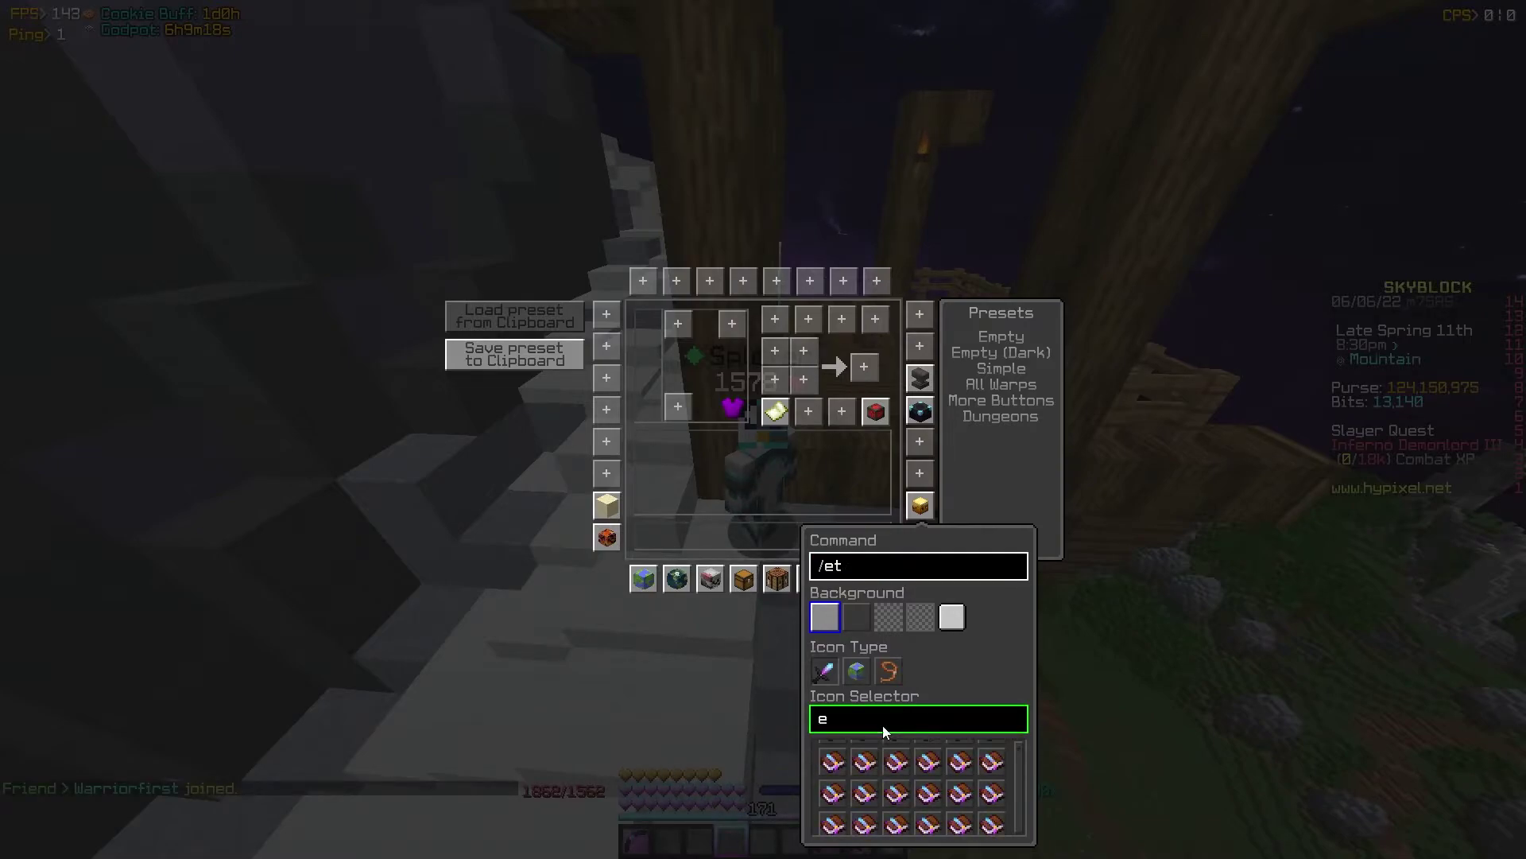
pyautogui.write('nchanm')
pyautogui.press('BackSpace')
pyautogui.scroll(3, 898, 787)
pyautogui.write('tment')
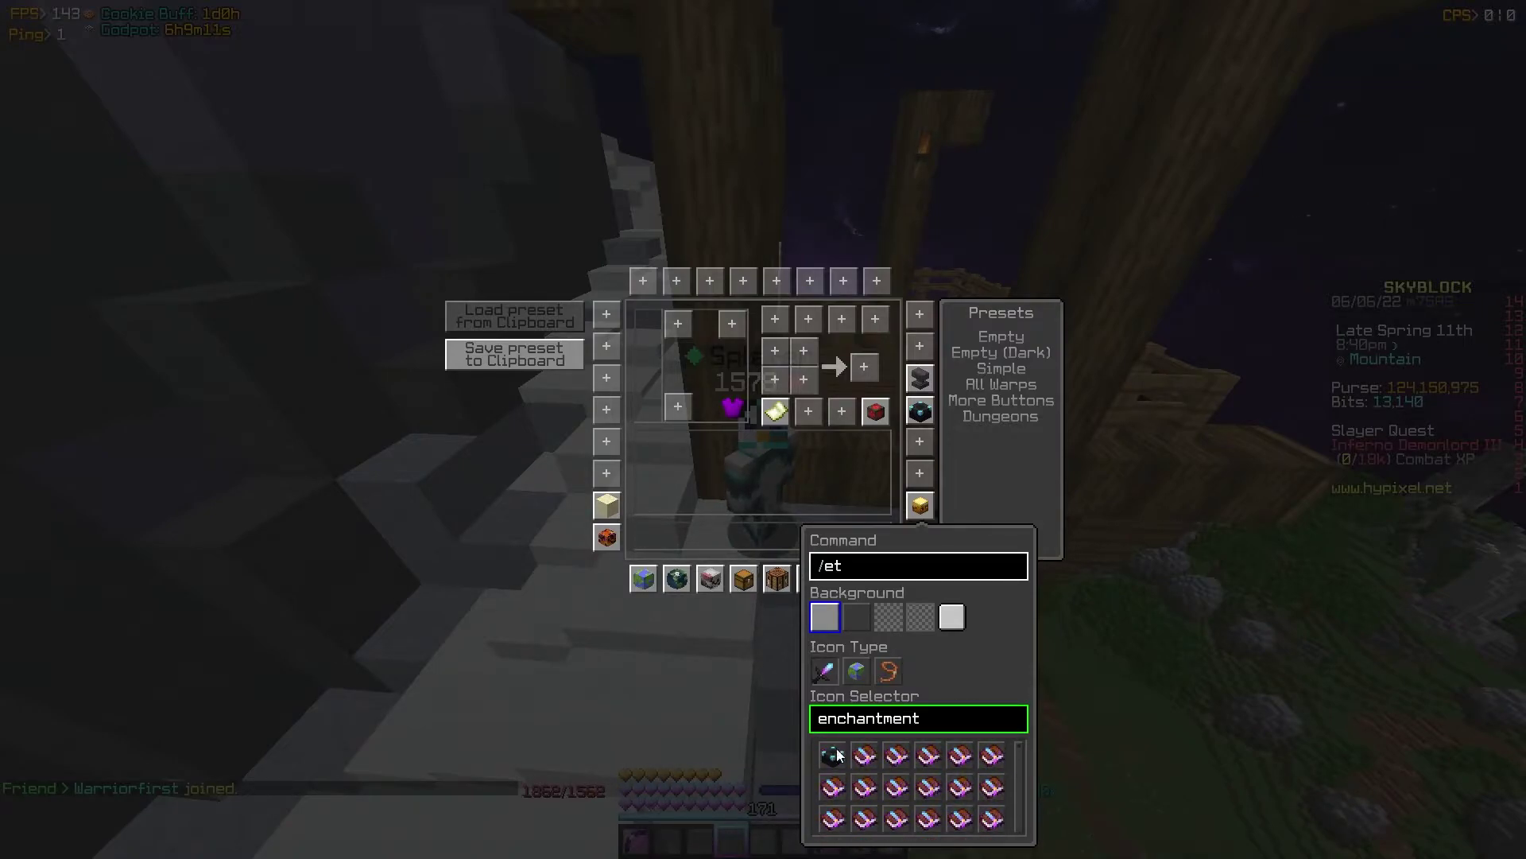
pyautogui.click(832, 755)
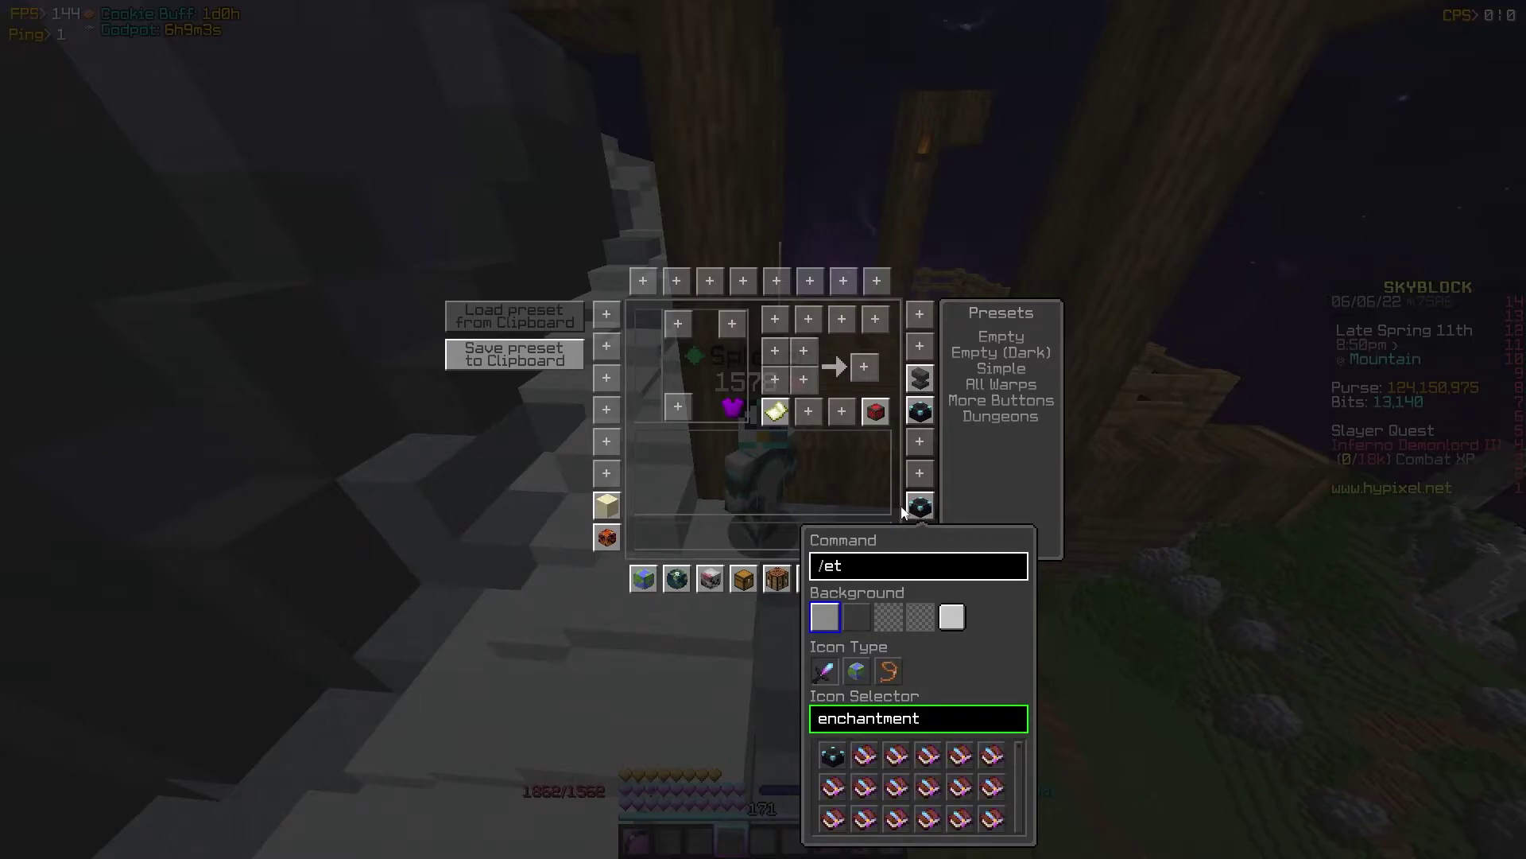
pyautogui.press('Escape')
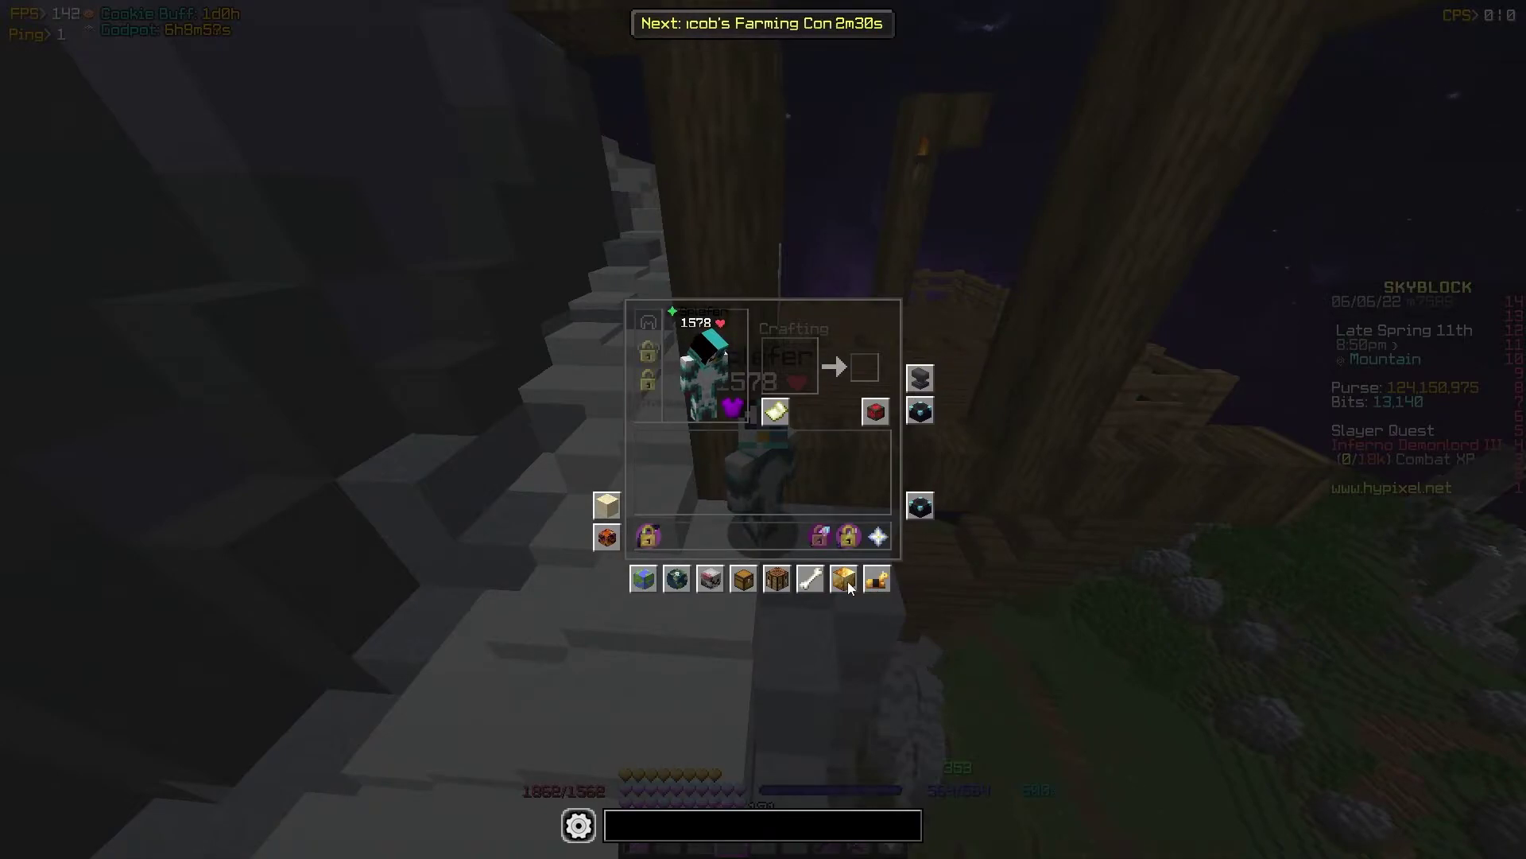
# Test the new /et button, which opens the enchanting screen, then close it.
pyautogui.click(920, 506)
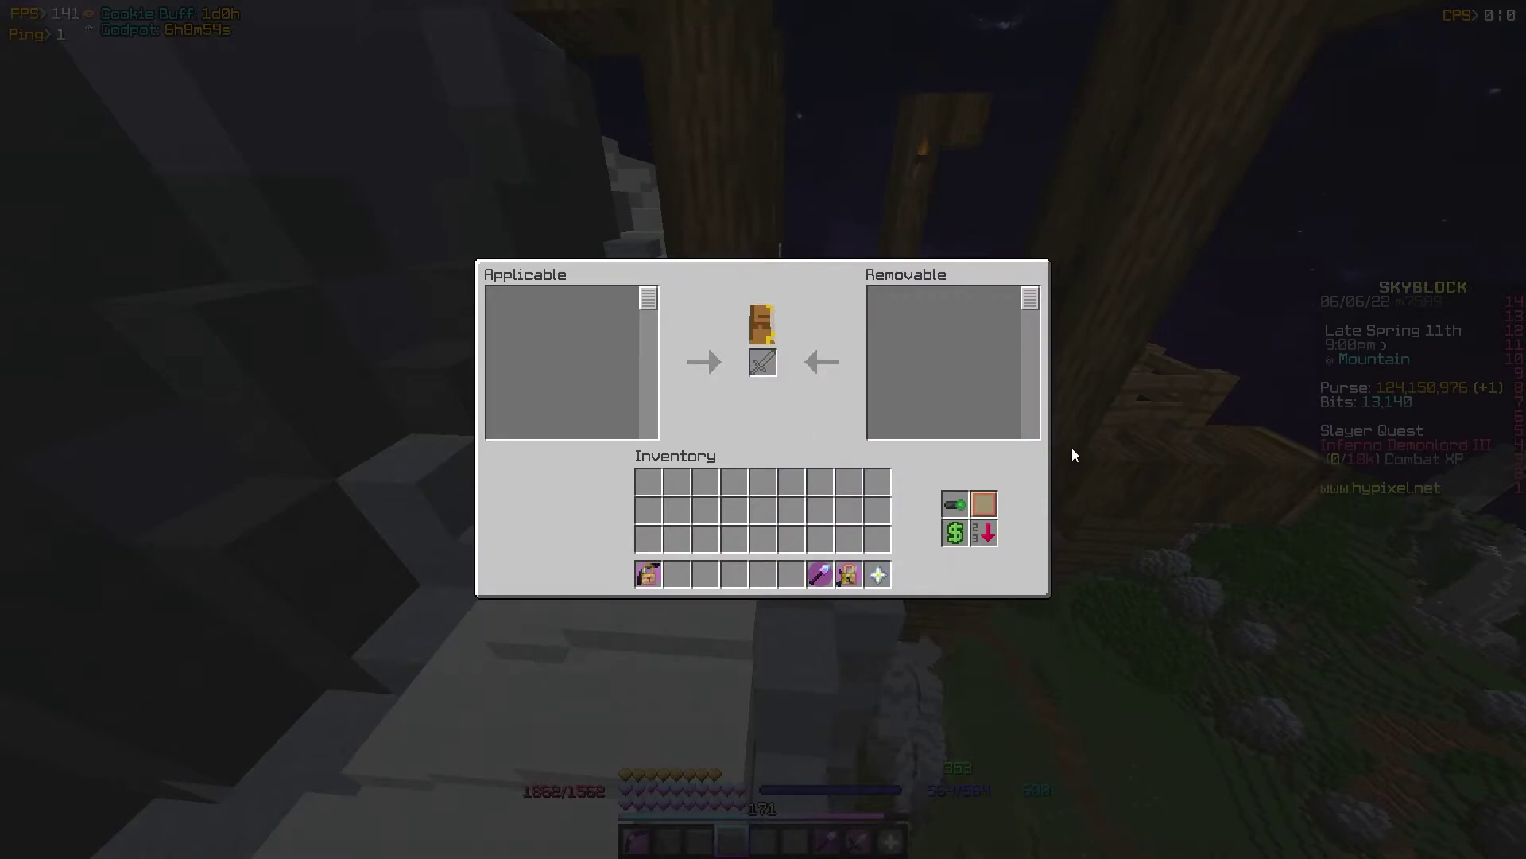
pyautogui.press('Escape')
pyautogui.press('Escape')
pyautogui.press('/')
# Reopen the NEU inventory button editor and the /et button's settings.
pyautogui.press('Up')
pyautogui.press('Return')
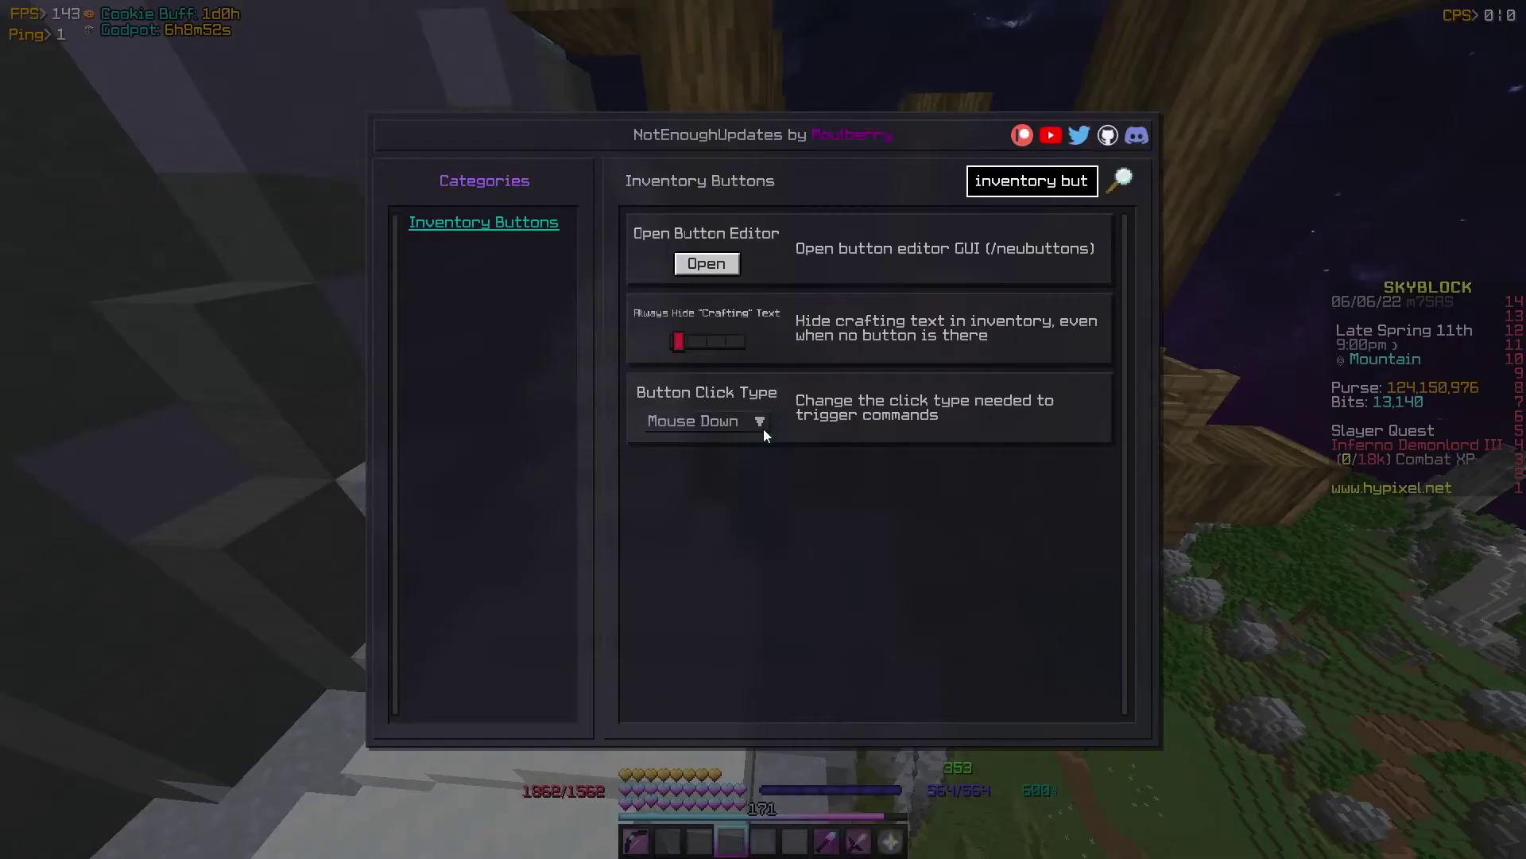
pyautogui.click(706, 260)
pyautogui.click(919, 505)
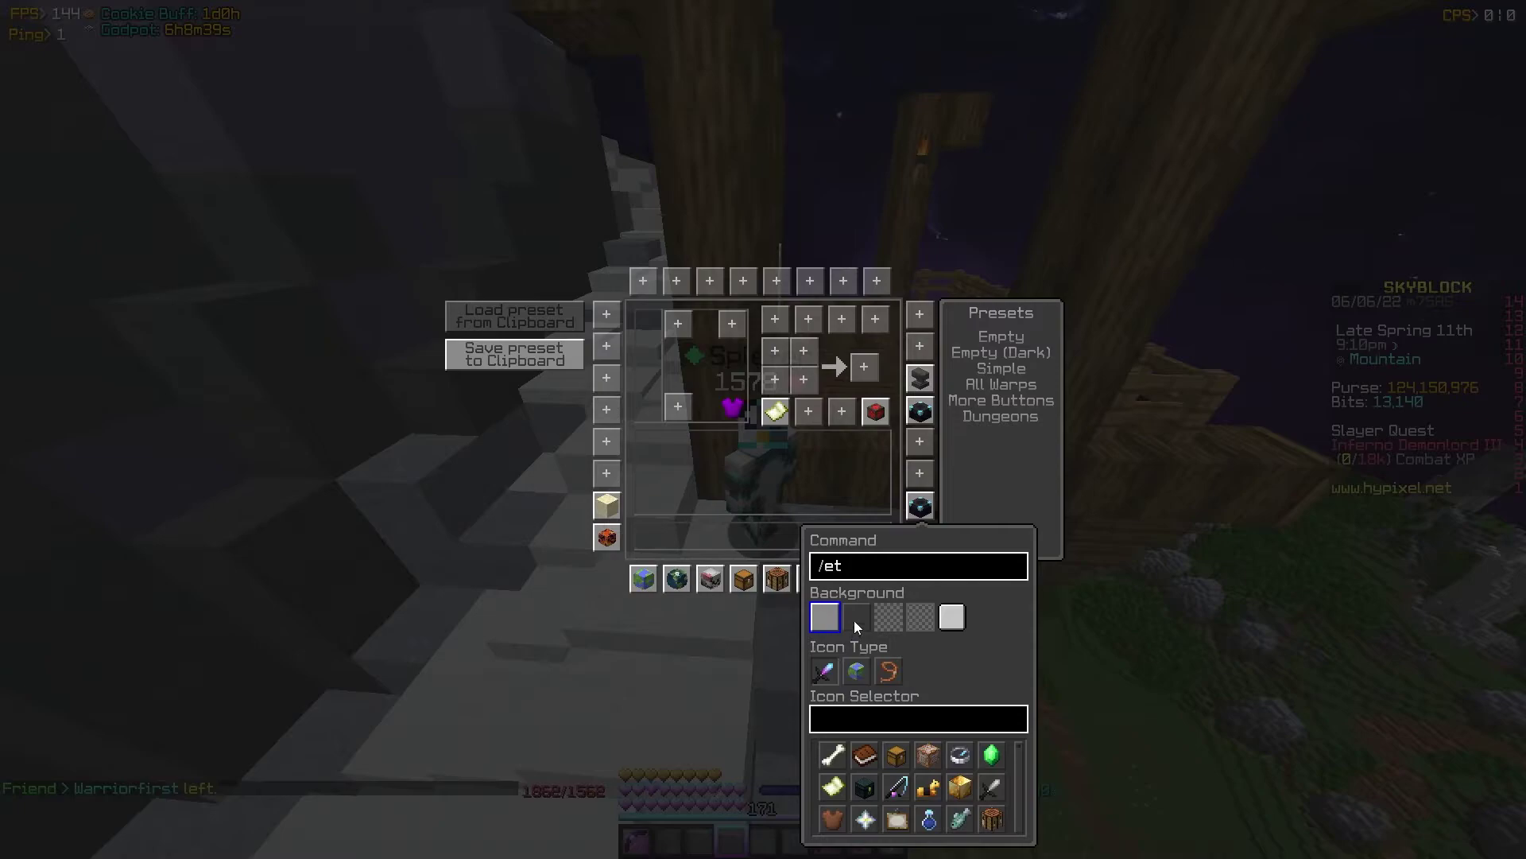
# Check the inventory, then return to the /et button's settings via the NEU settings command.
pyautogui.press('Escape')
pyautogui.press('e')
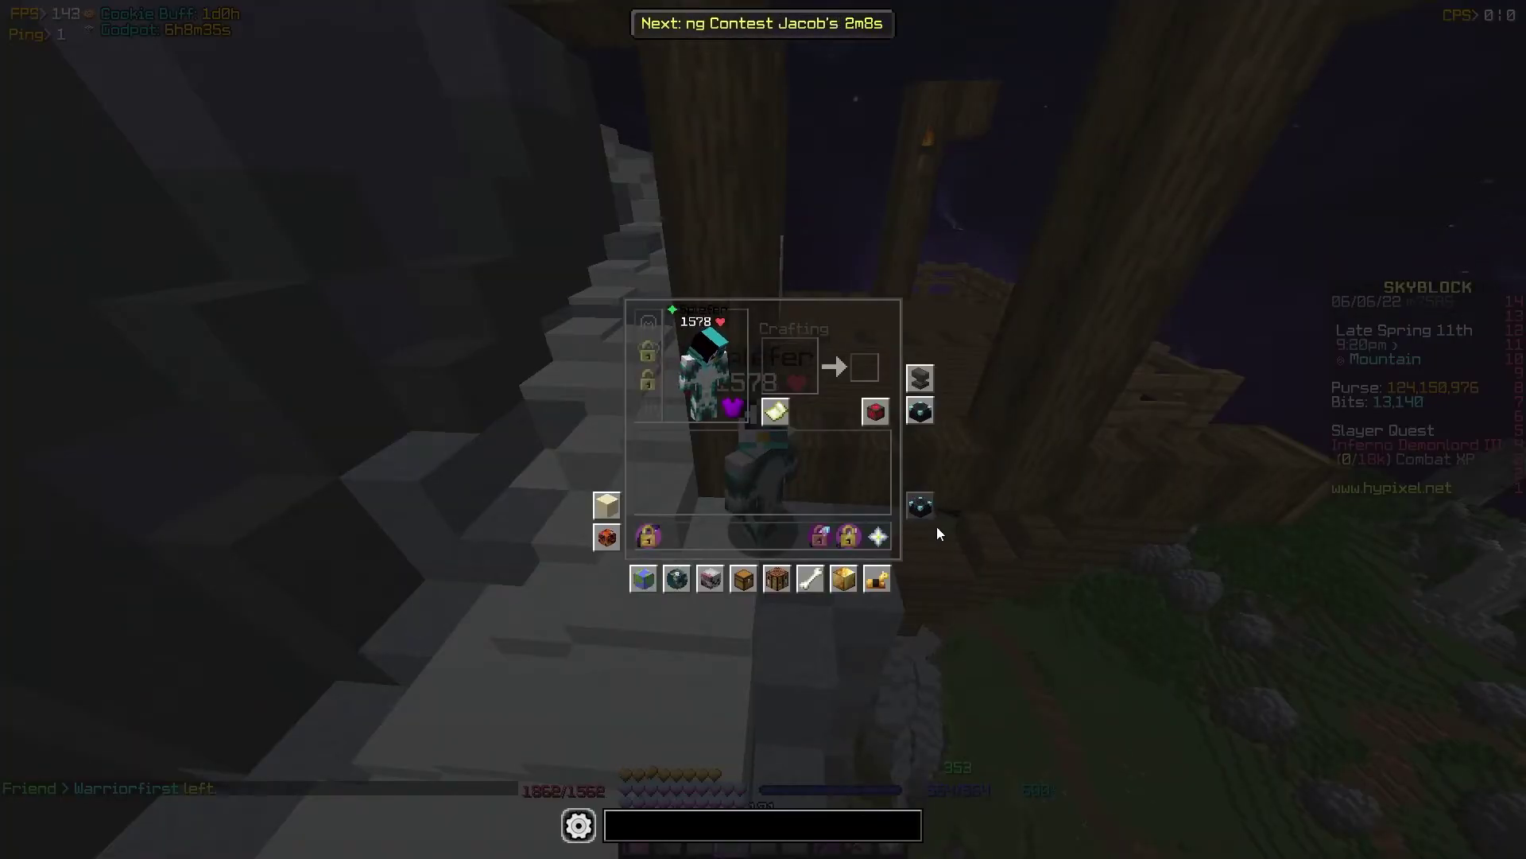
pyautogui.press('Escape')
pyautogui.press('/')
pyautogui.press('Up')
pyautogui.press('Return')
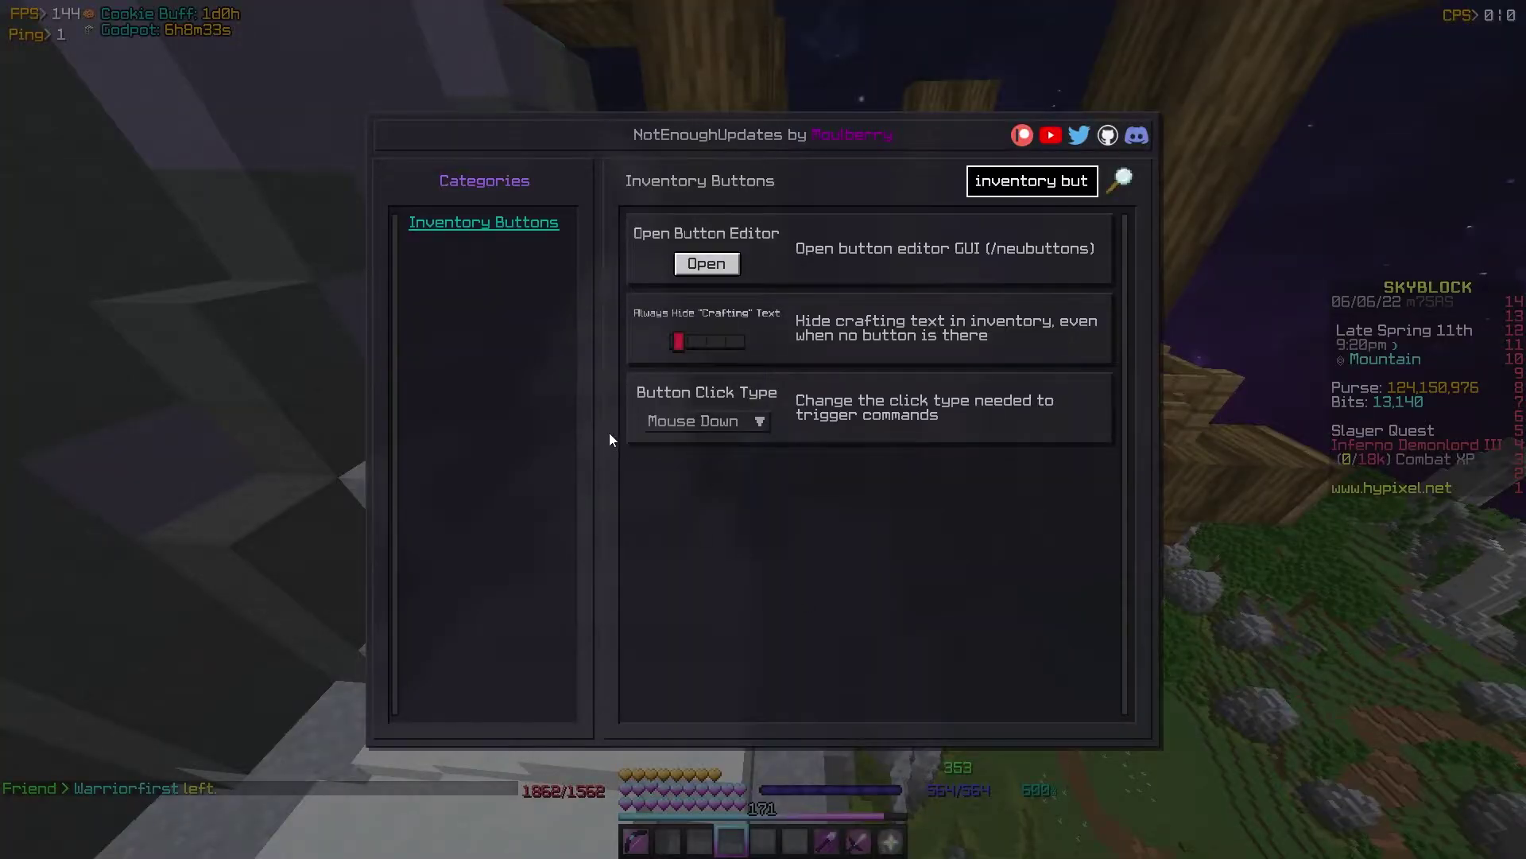
pyautogui.click(708, 261)
pyautogui.click(918, 507)
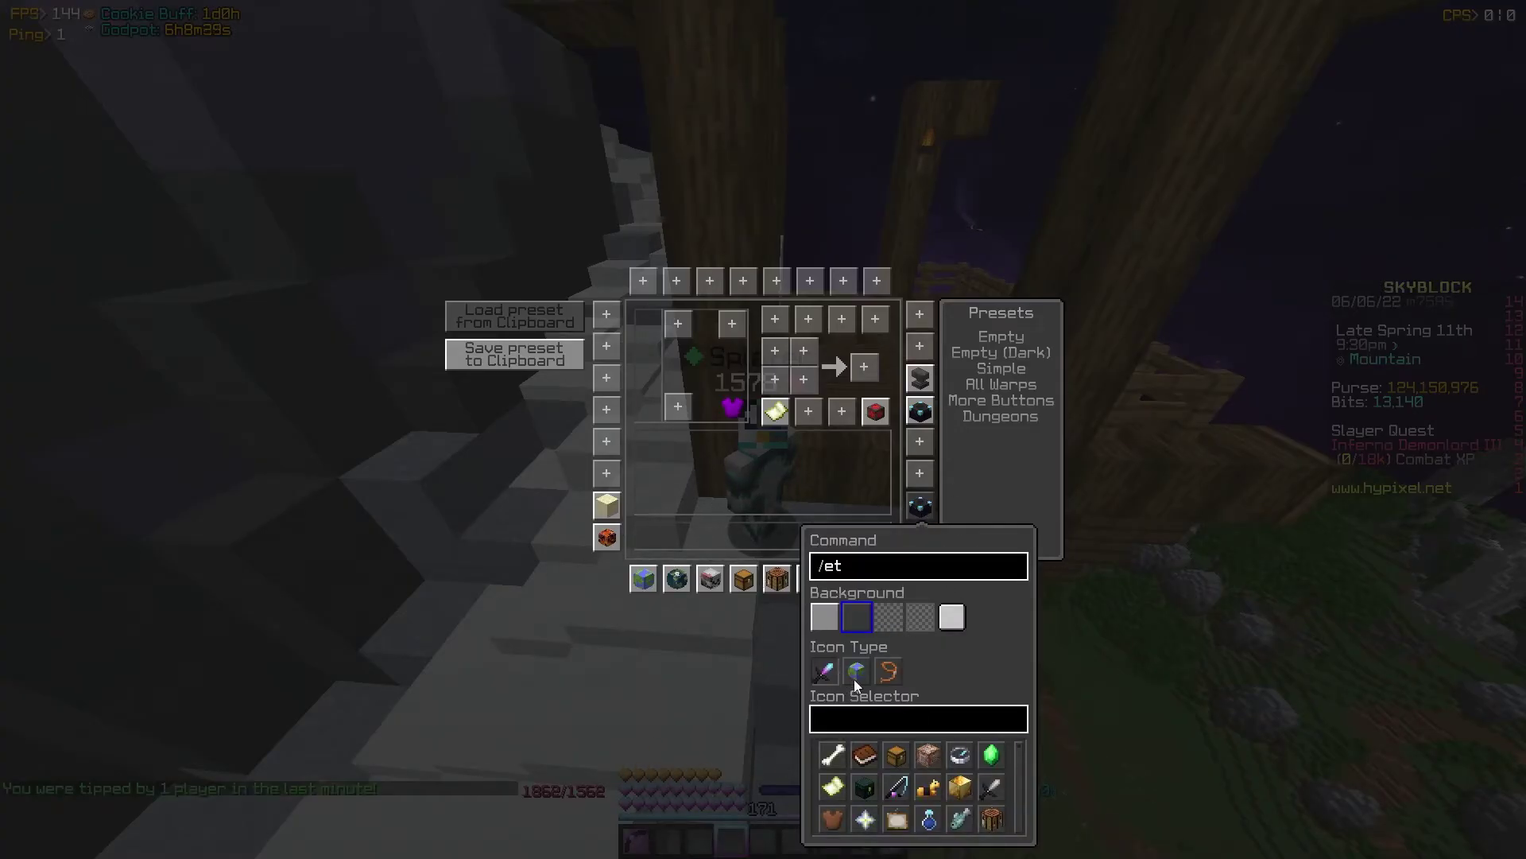
# Try the third and fourth background styles on /et, keep the third, and preview it.
pyautogui.click(884, 623)
pyautogui.click(916, 624)
pyautogui.click(885, 624)
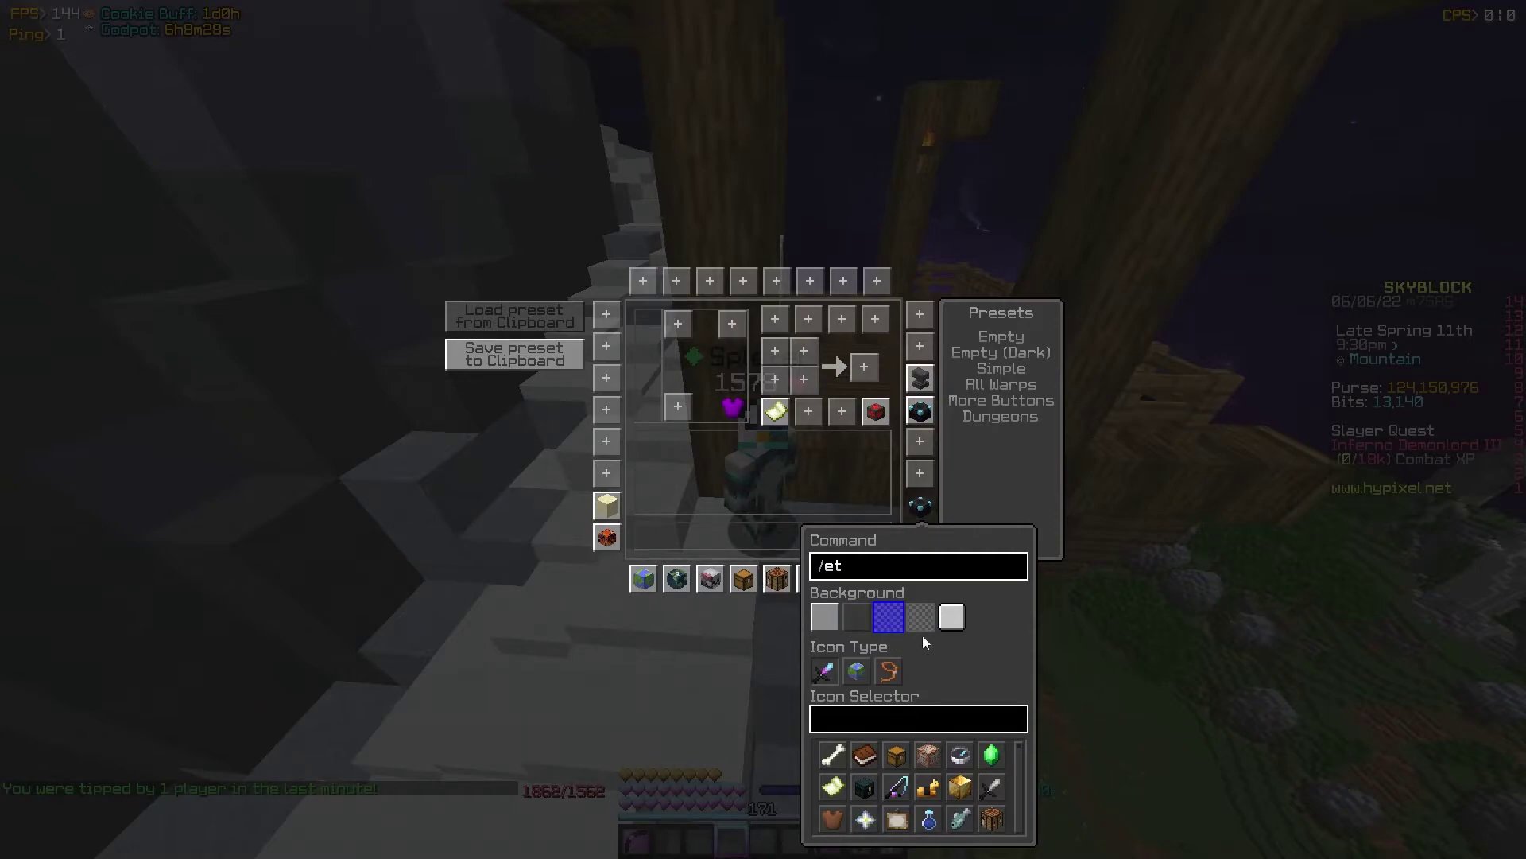
pyautogui.press('Escape')
pyautogui.press('e')
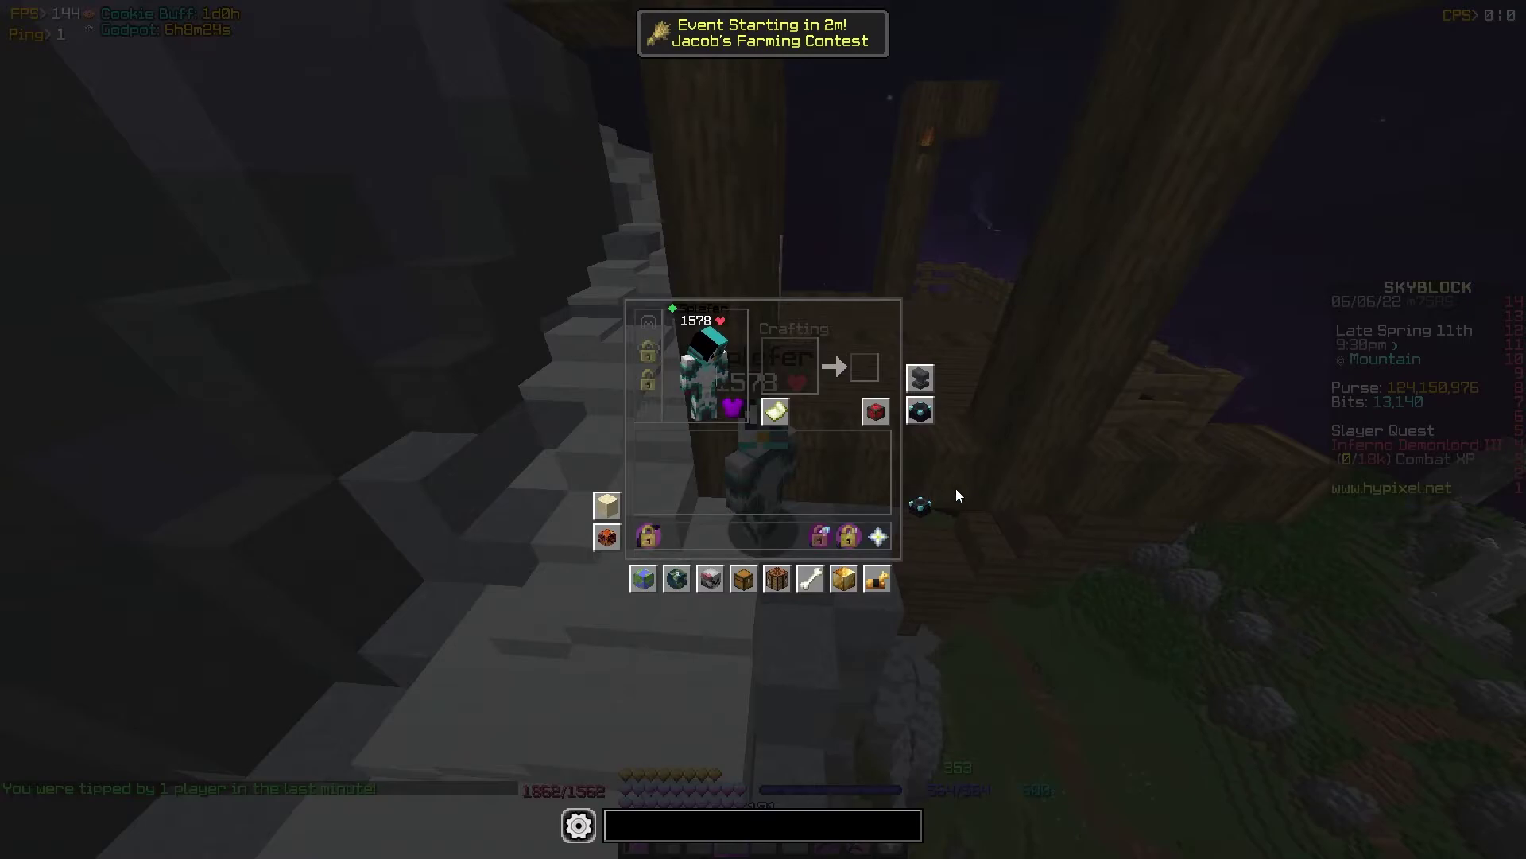
# Run /neu inventory but and reopen the /et button's settings in the editor.
pyautogui.press('e')
pyautogui.press('/')
pyautogui.write('neu inventory but')
pyautogui.press('Return')
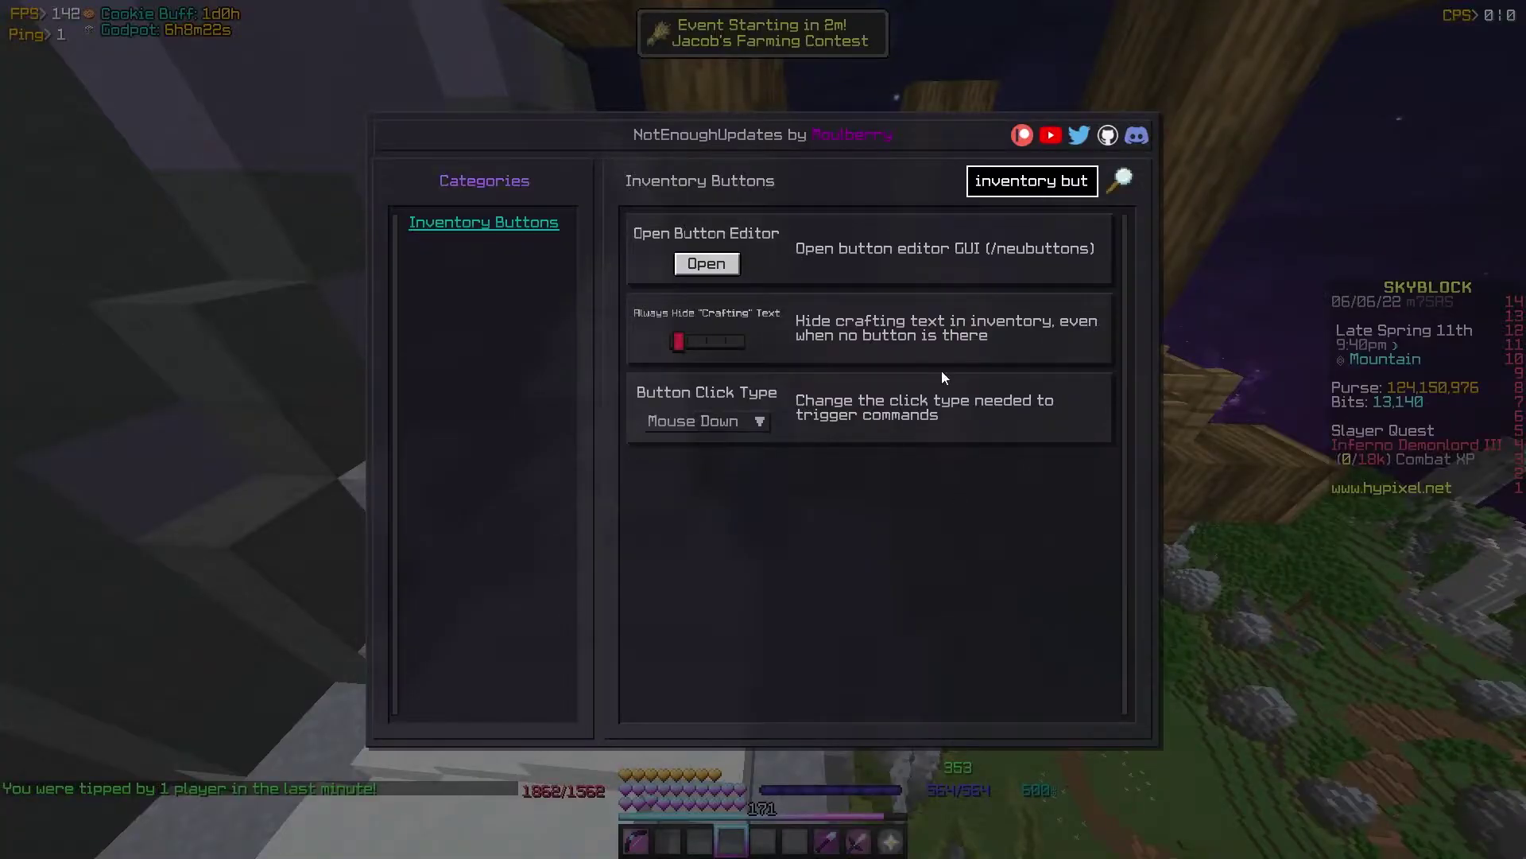
pyautogui.click(704, 262)
pyautogui.click(913, 505)
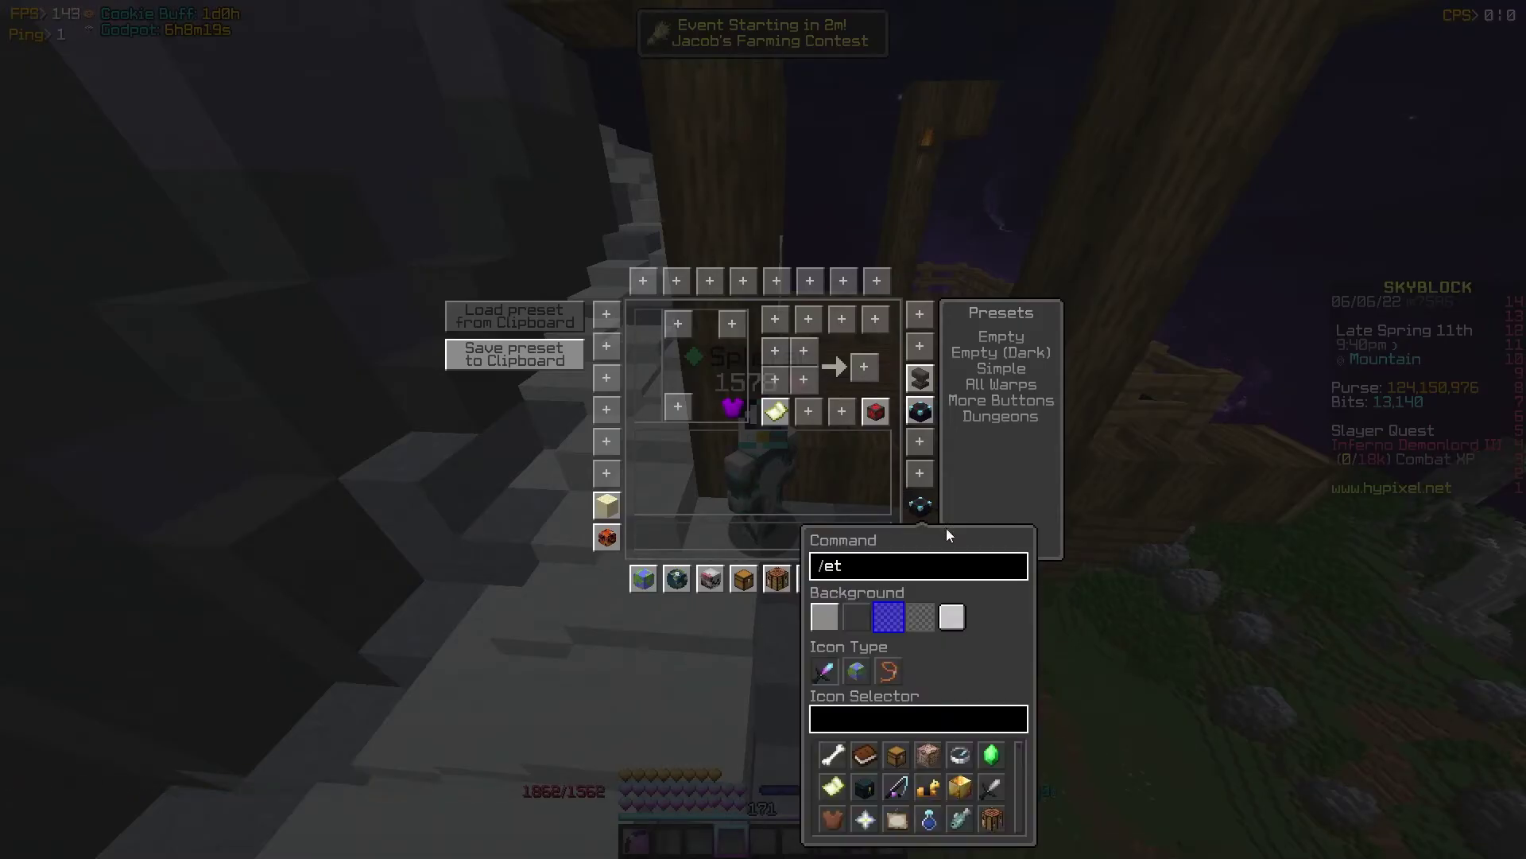
# Cycle through checkered, plain light and white backgrounds, settle on the fourth style, and close the editor.
pyautogui.click(923, 619)
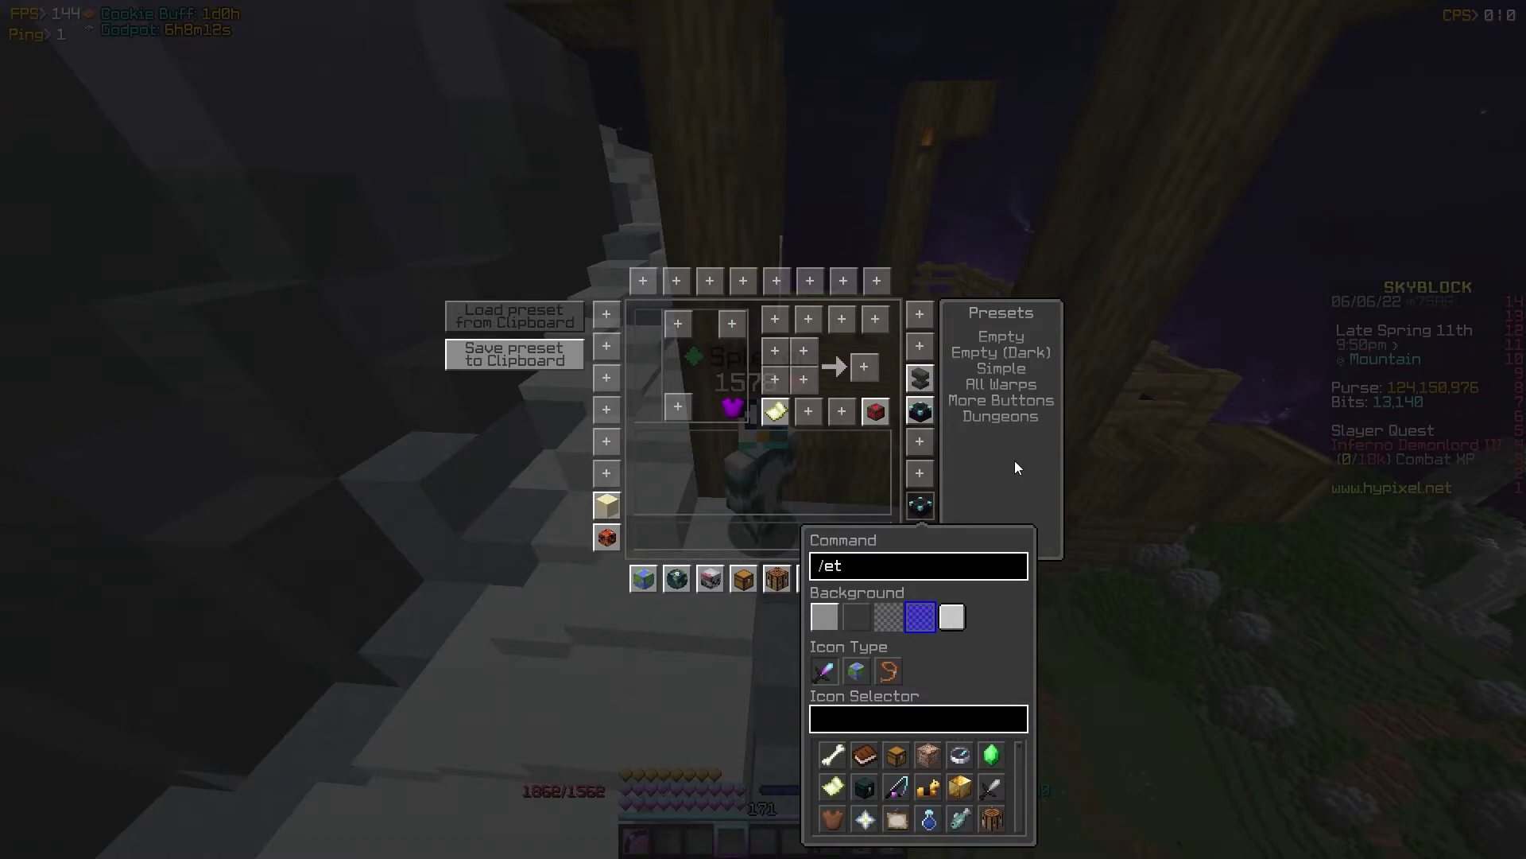
pyautogui.click(825, 619)
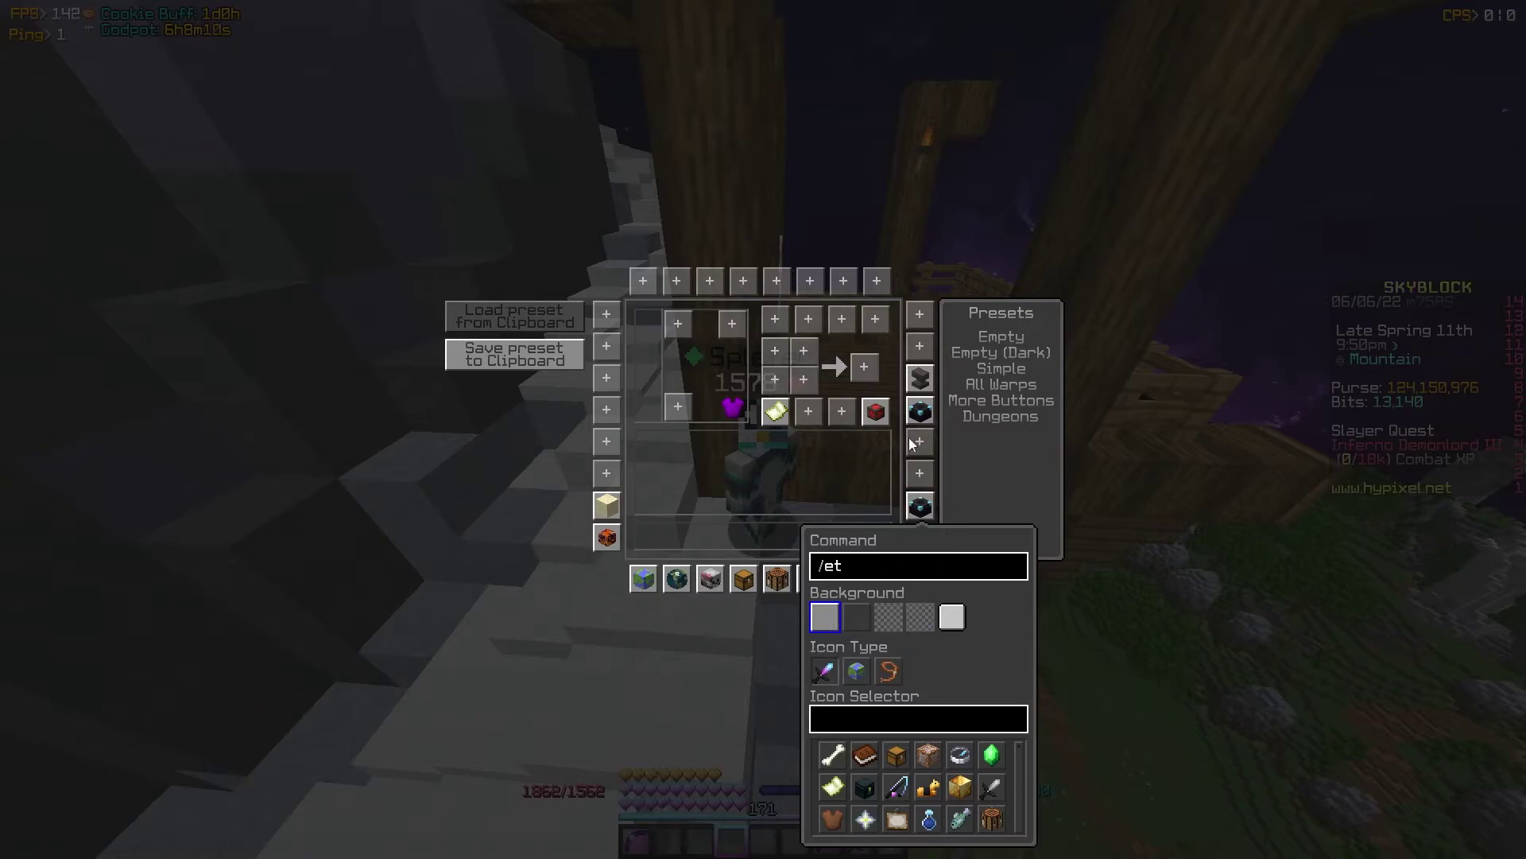
pyautogui.click(924, 622)
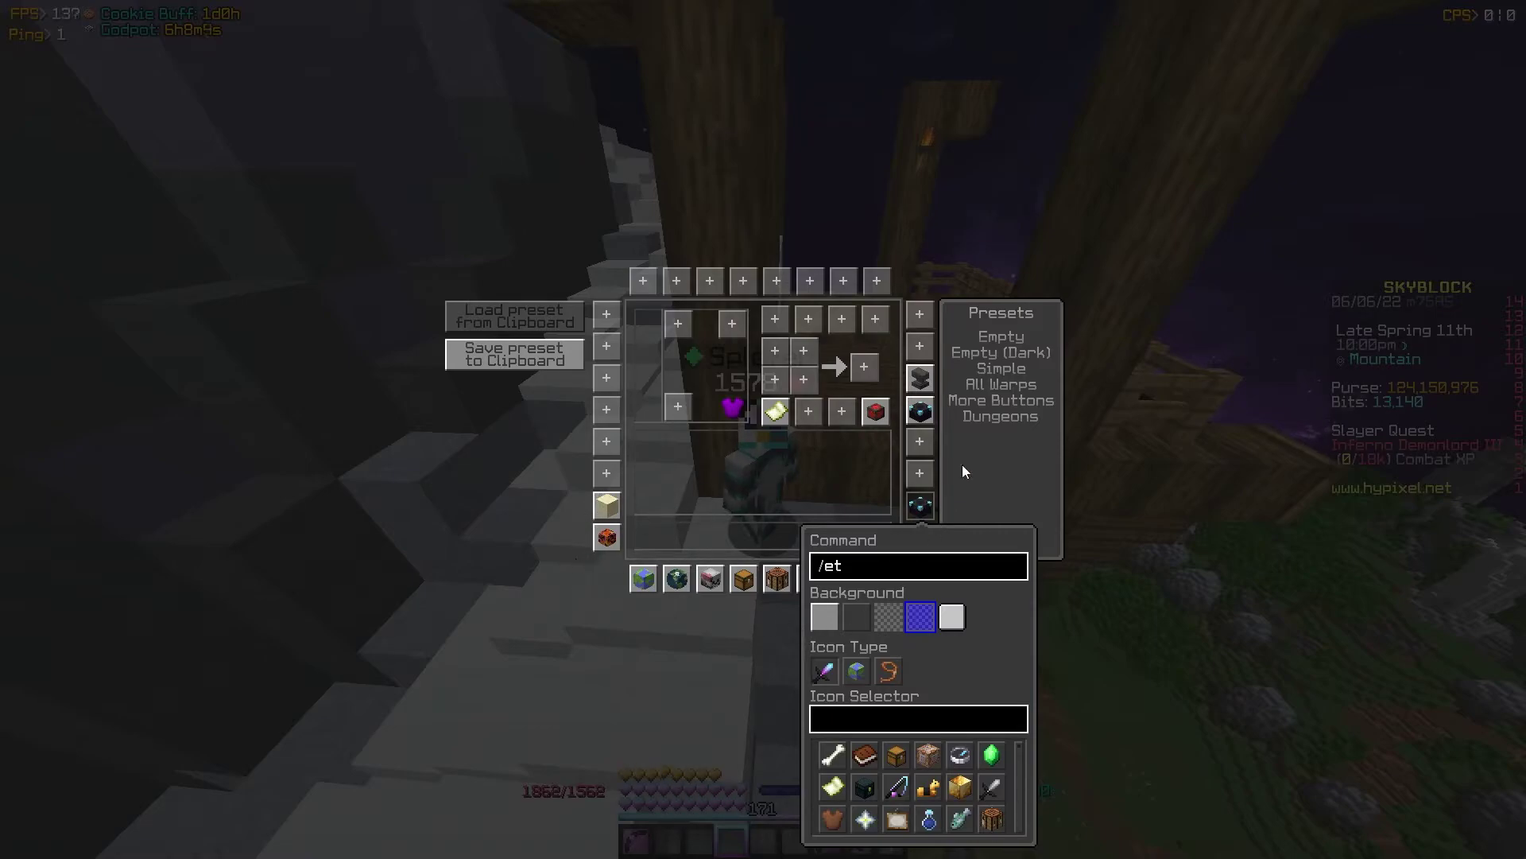
pyautogui.click(964, 619)
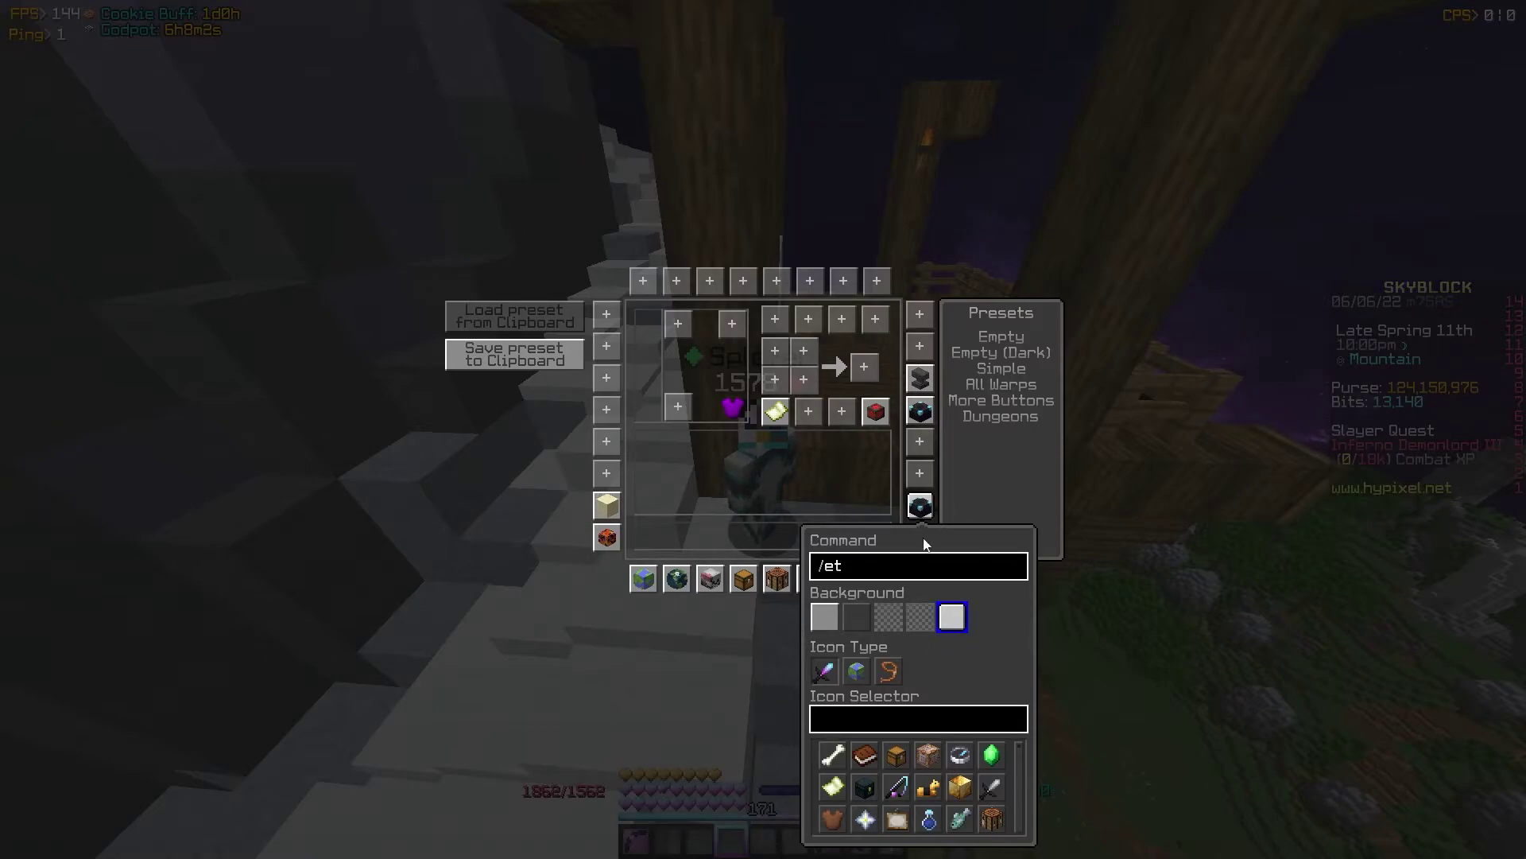
pyautogui.click(822, 620)
pyautogui.click(916, 622)
pyautogui.press('Escape')
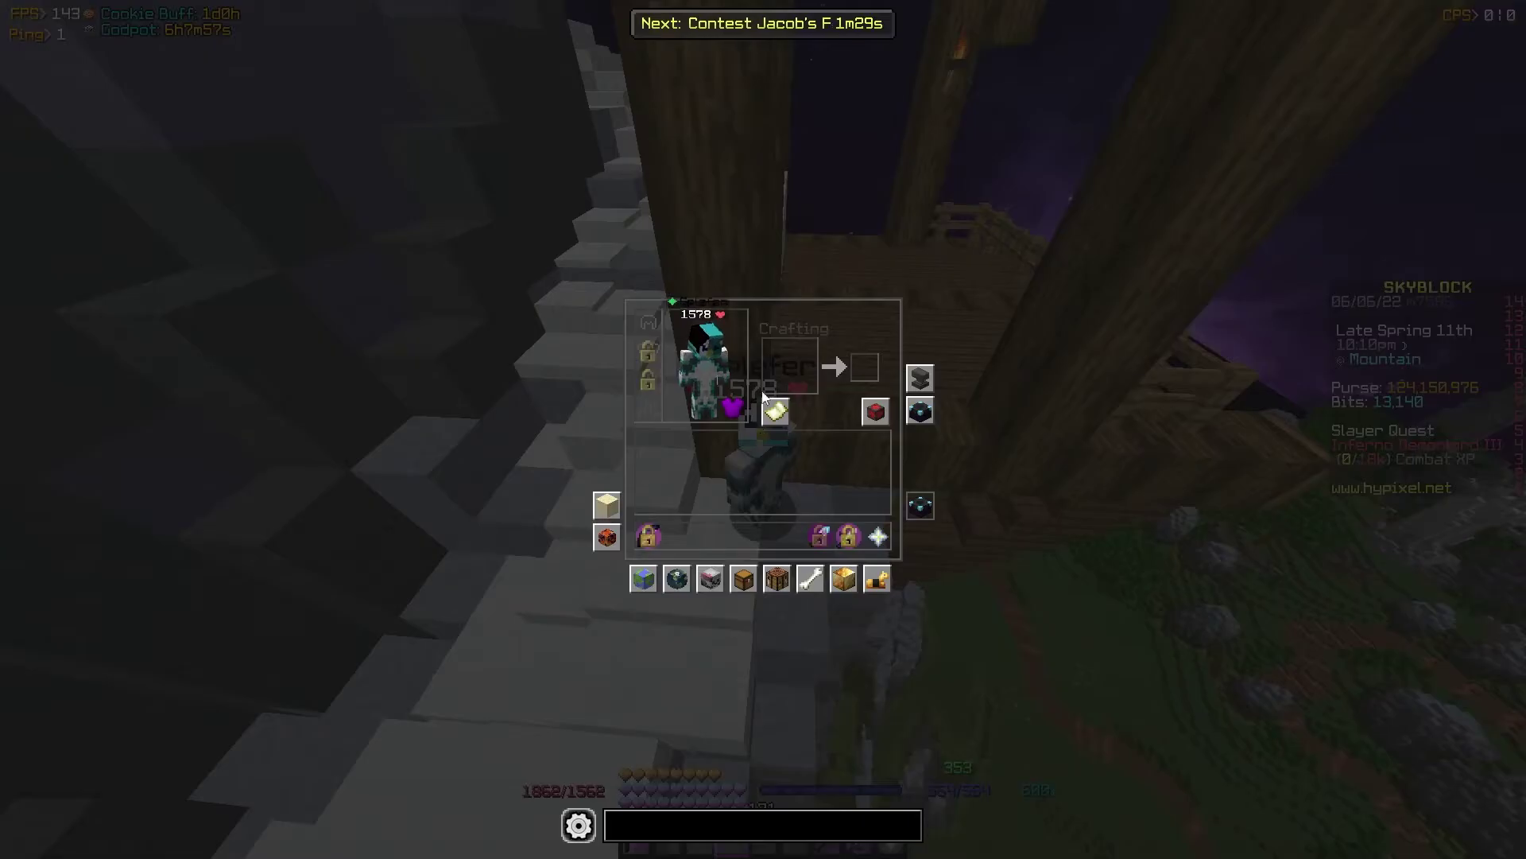
# Launch the enchanting table twice via the ender-eye /et button, then show the vanilla Enchant Item menu.
pyautogui.click(928, 509)
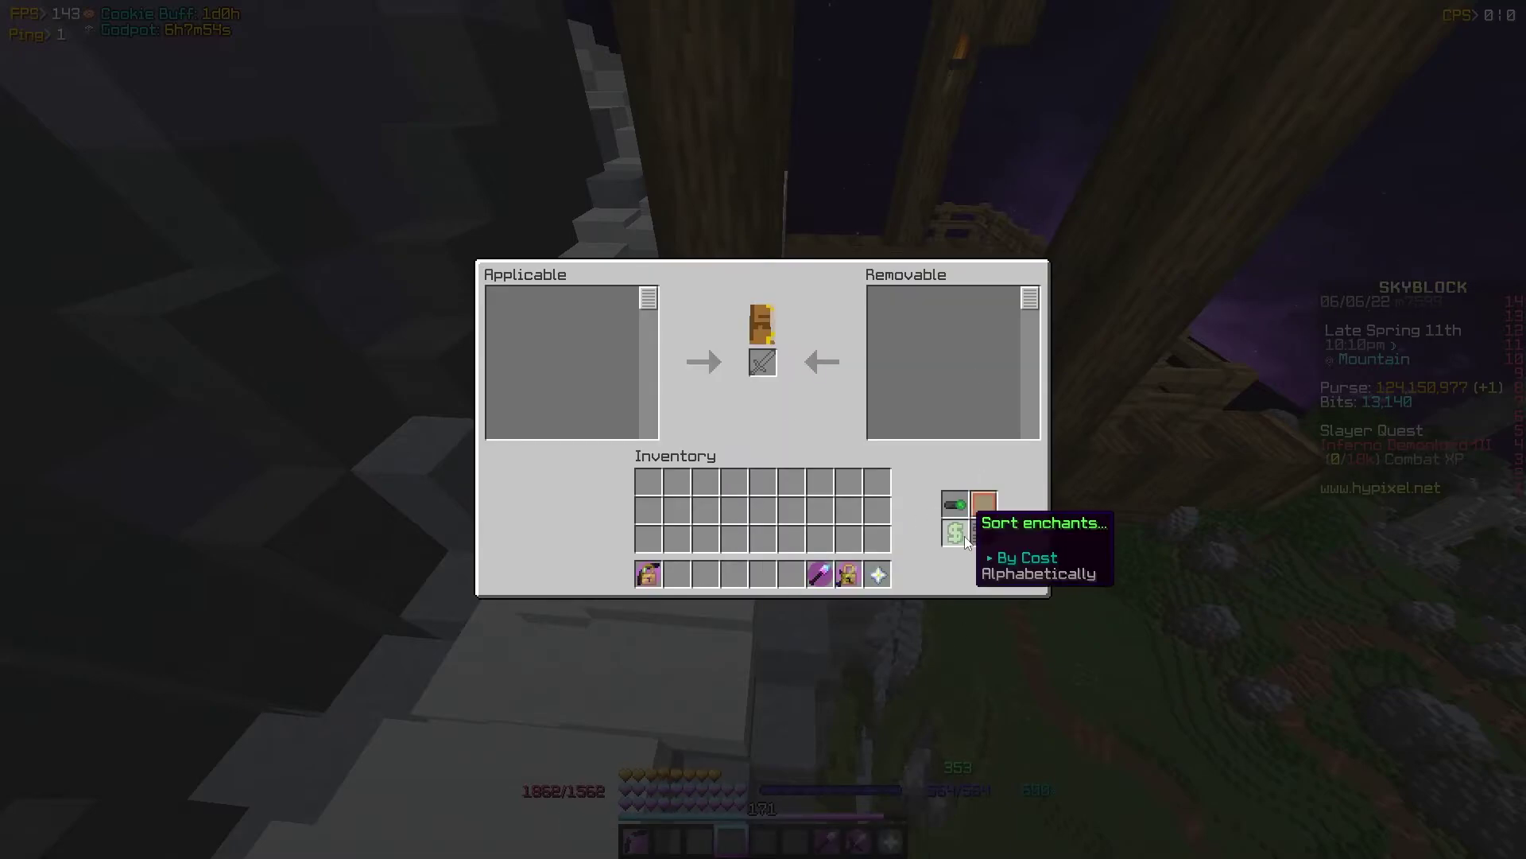
pyautogui.press('Escape')
pyautogui.press('e')
pyautogui.click(928, 509)
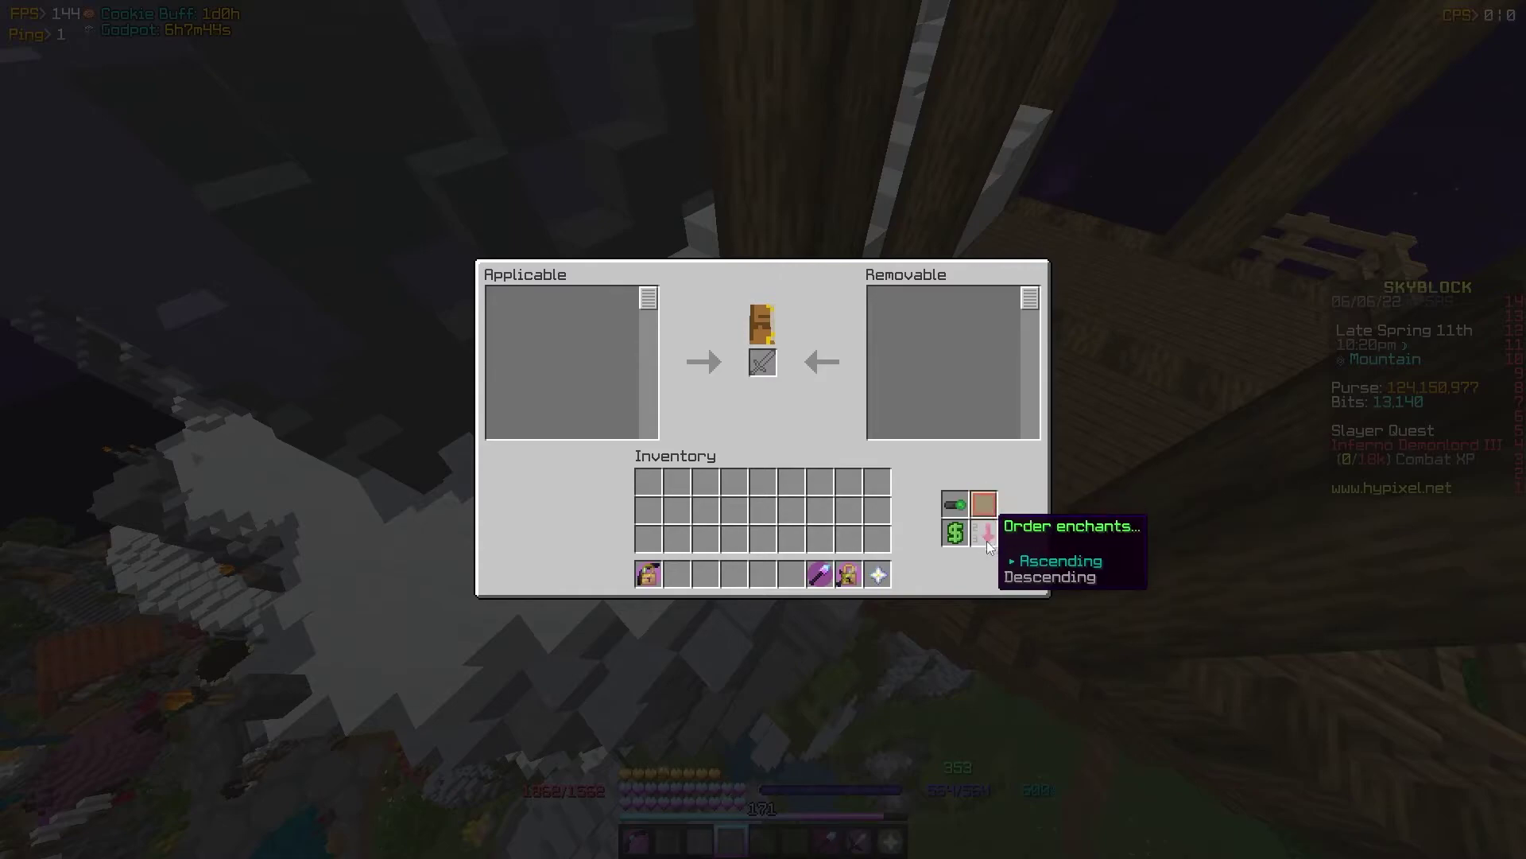
pyautogui.click(954, 504)
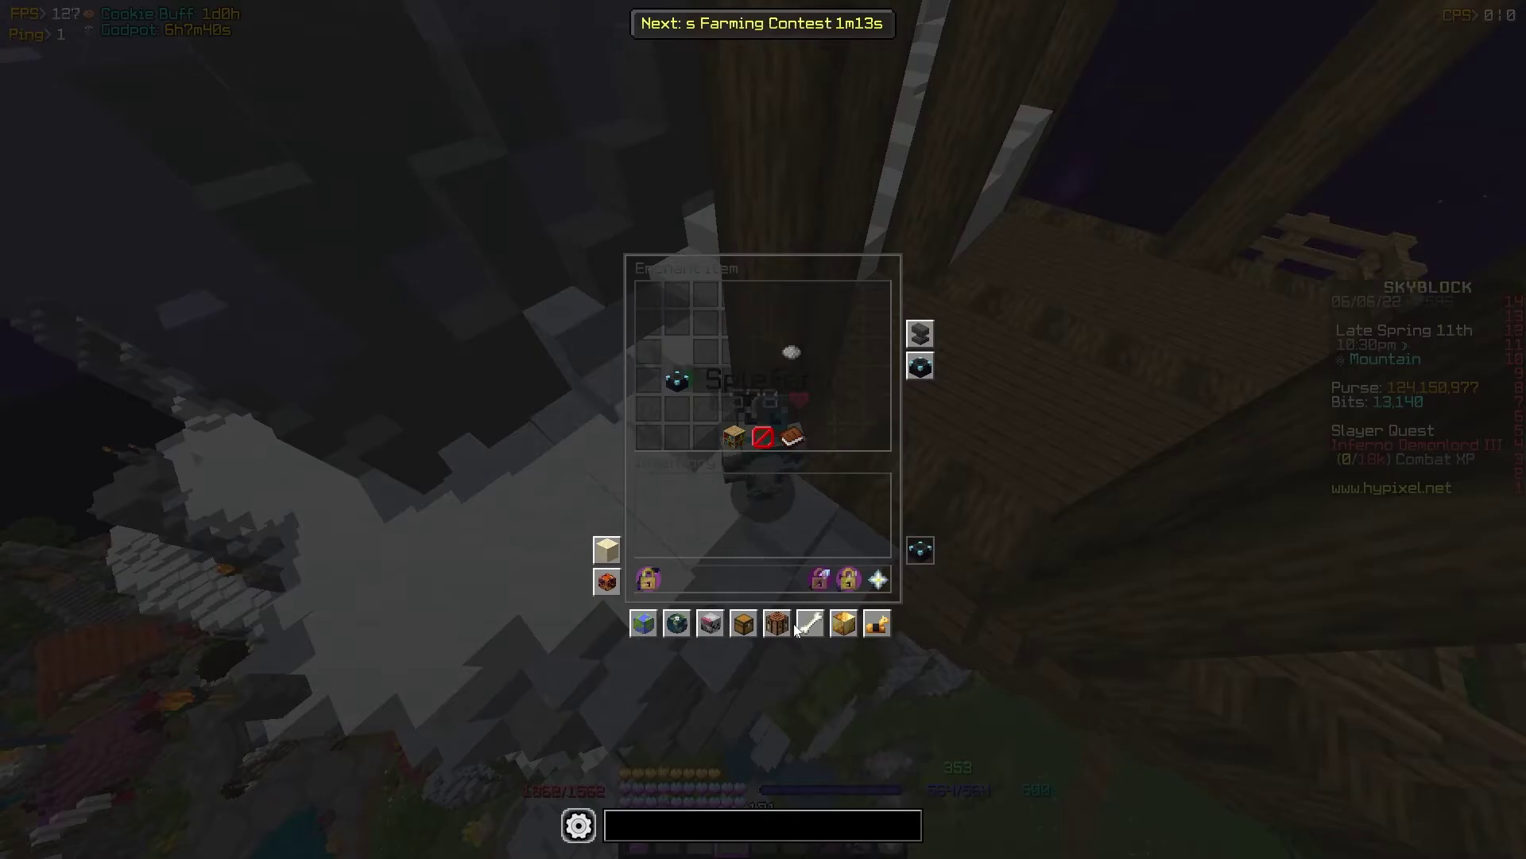
# Review the Enchant Table GUI options by searching 'enchant' in the /neu settings.
pyautogui.press('Escape')
pyautogui.press('/')
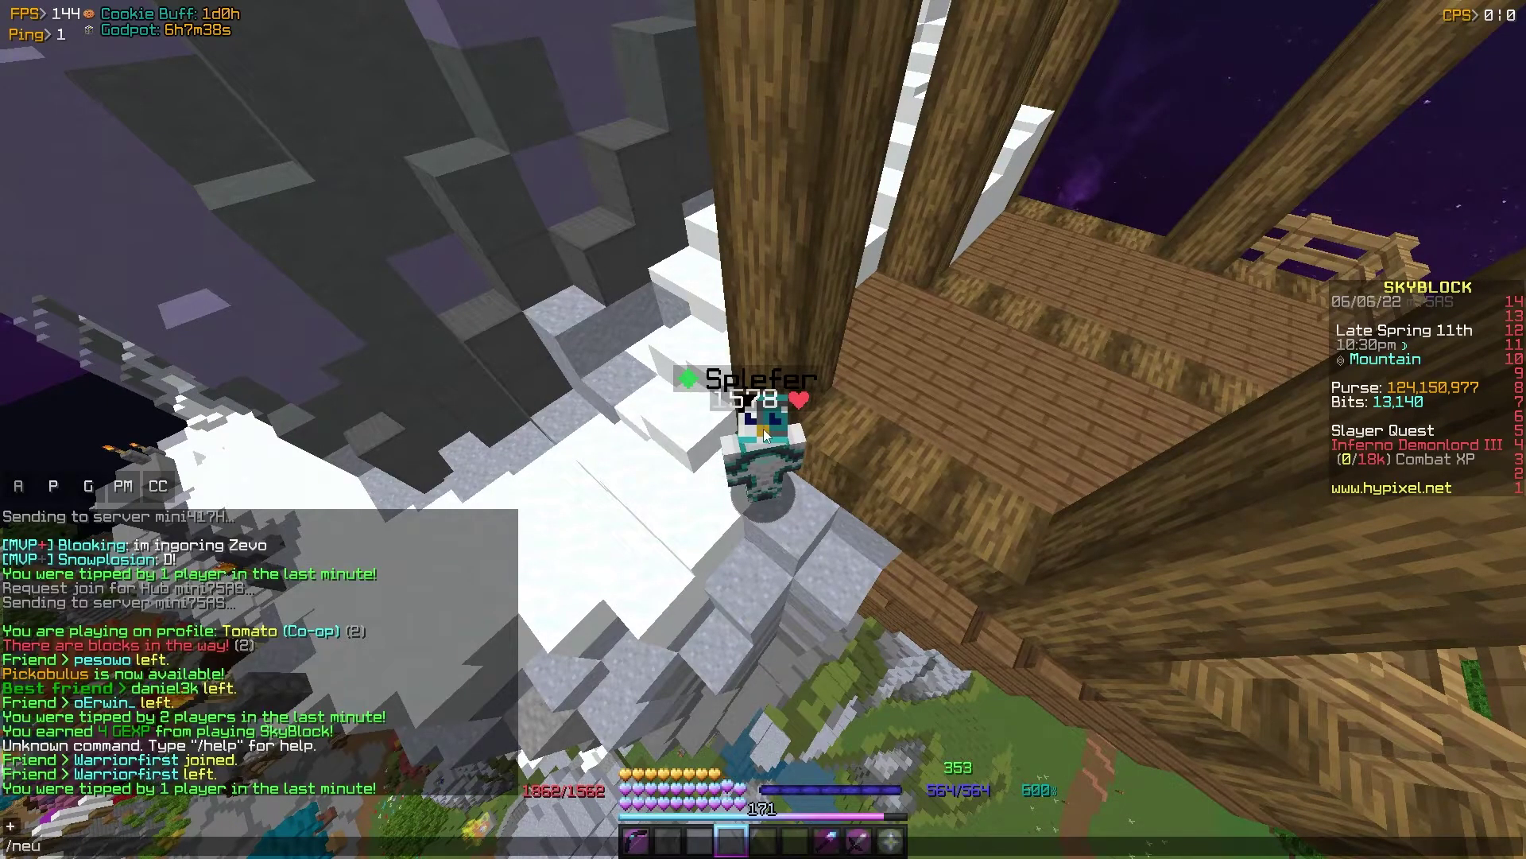
pyautogui.write('neu')
pyautogui.press('Return')
pyautogui.click(1087, 171)
pyautogui.press('BackSpace')
pyautogui.press('BackSpace')
pyautogui.press('BackSpace')
pyautogui.press('BackSpace')
pyautogui.press('BackSpace')
pyautogui.press('BackSpace')
pyautogui.press('BackSpace')
pyautogui.press('BackSpace')
pyautogui.press('BackSpace')
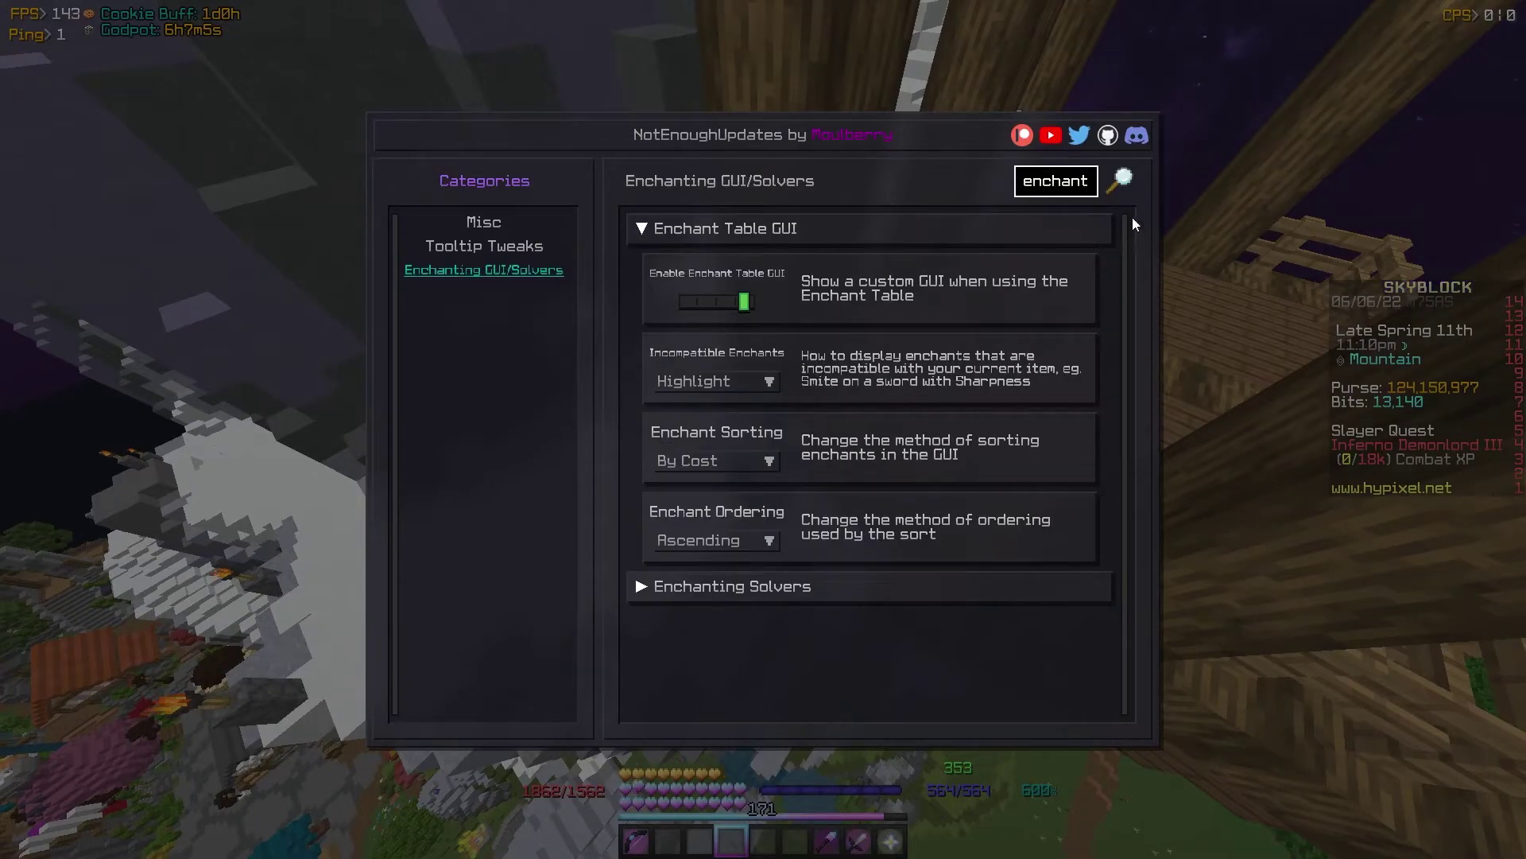
pyautogui.press('Escape')
# Reopen the custom enchanting table GUI, then return to the player inventory.
pyautogui.rightClick(763, 430)
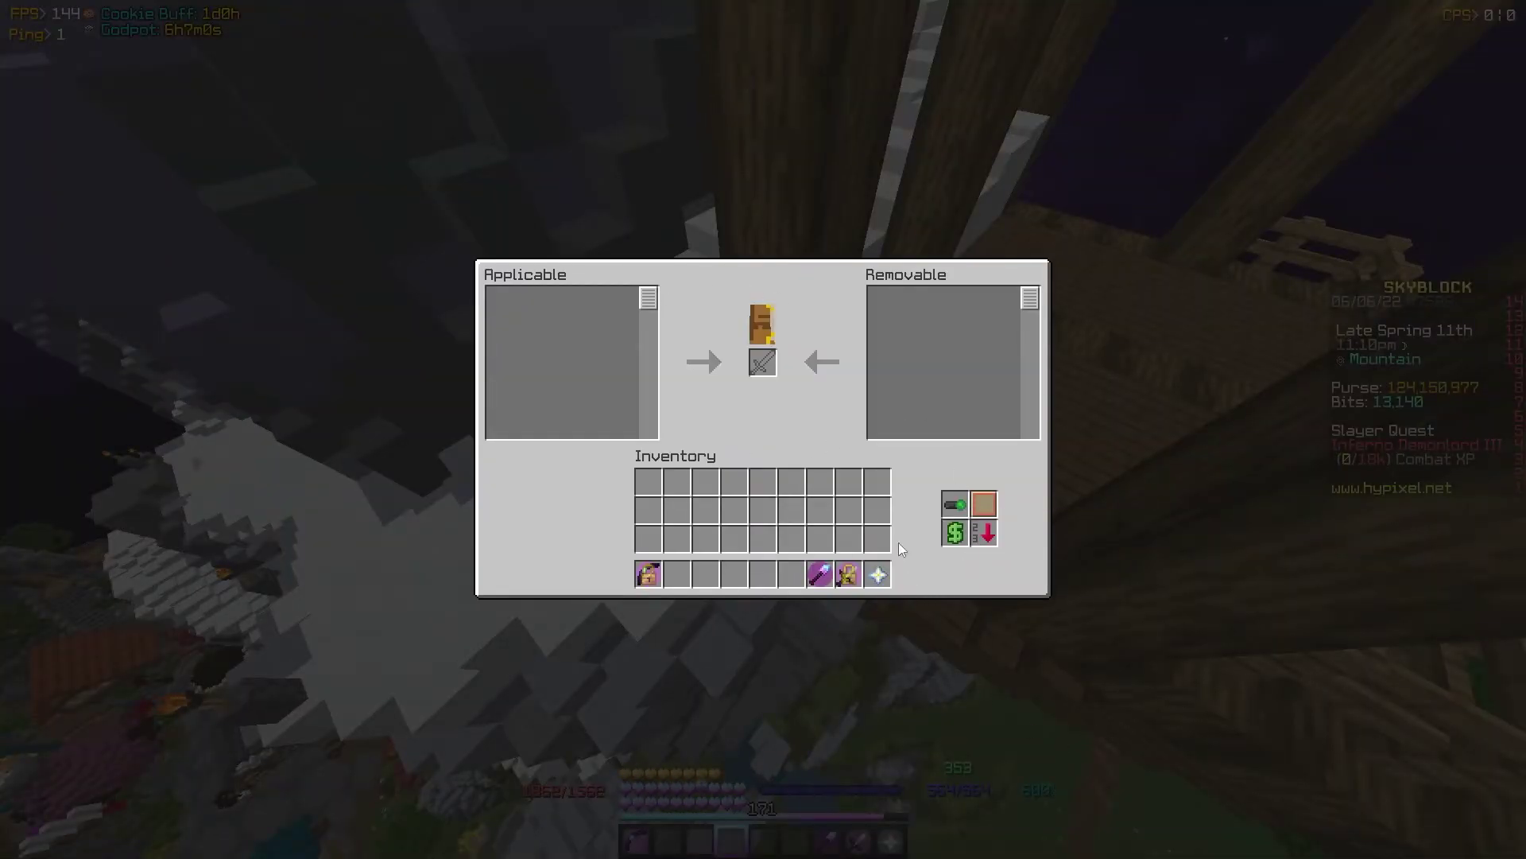
pyautogui.press('Escape')
pyautogui.press('e')
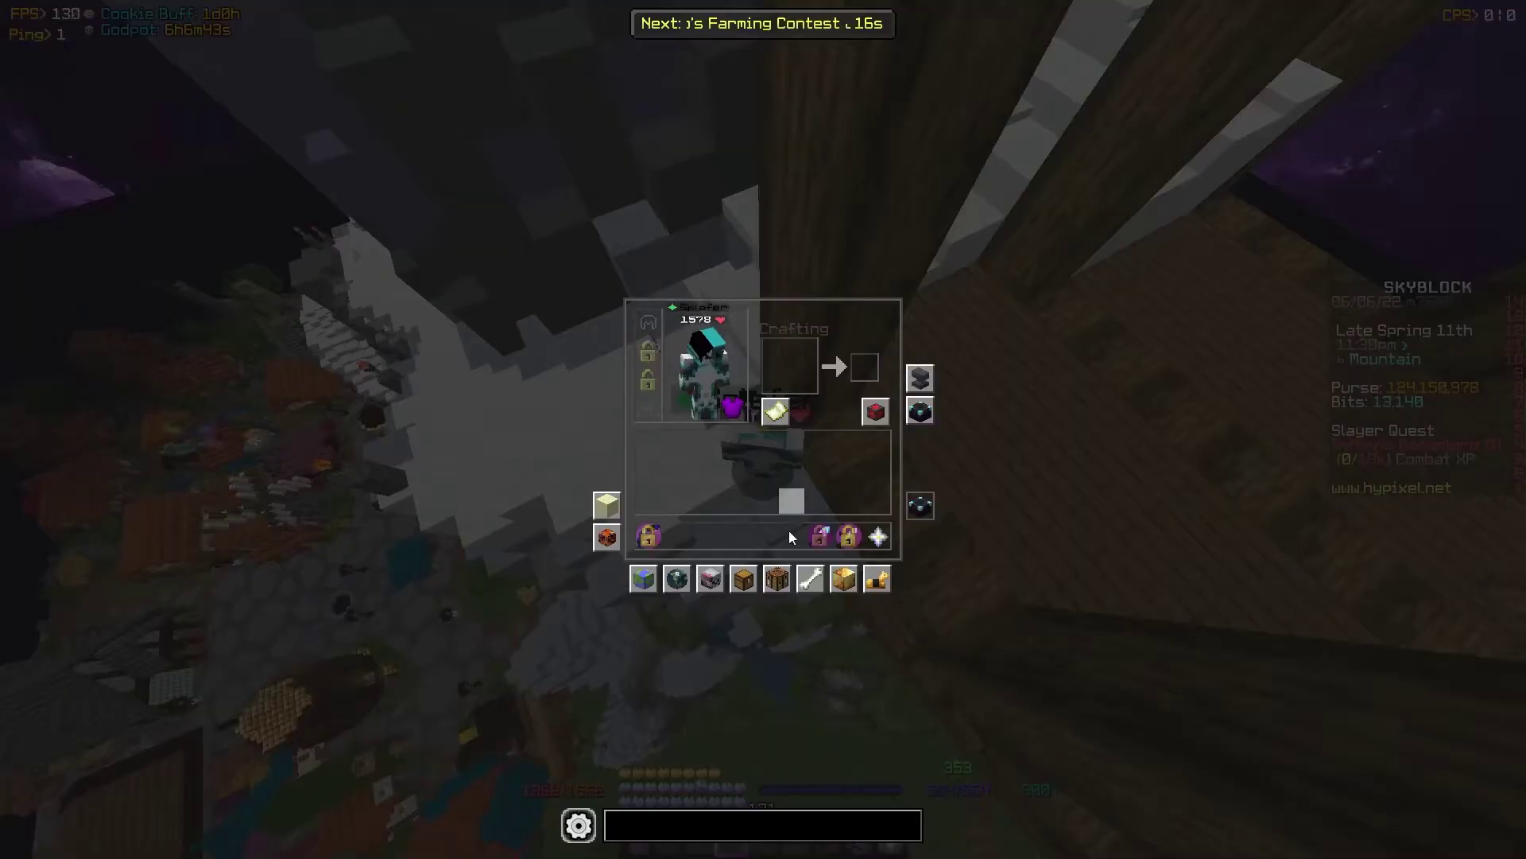
pyautogui.click(807, 584)
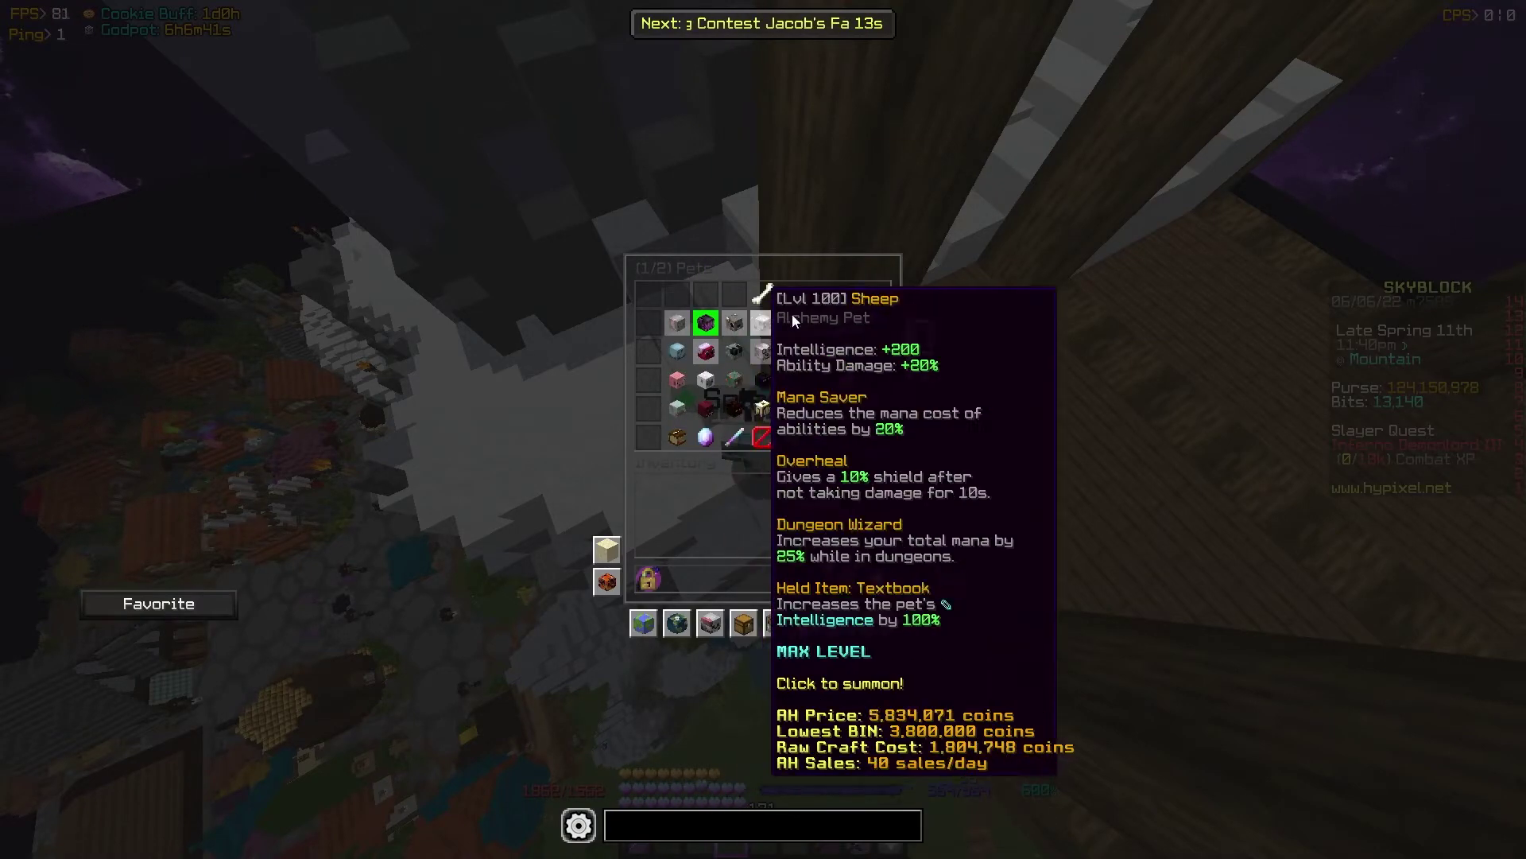
pyautogui.press('e')
pyautogui.press('e')
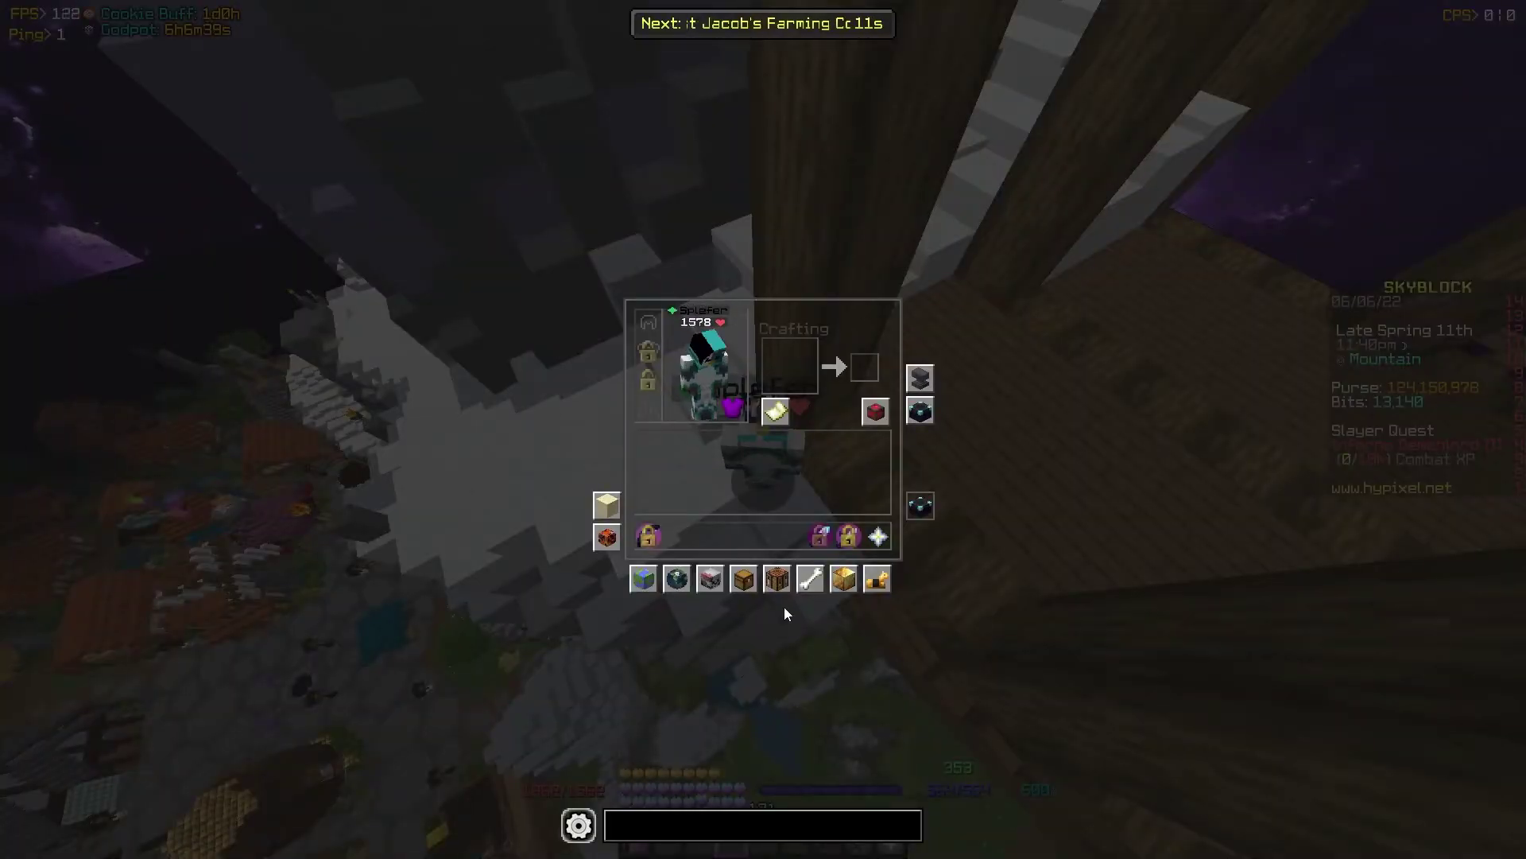
pyautogui.click(807, 589)
pyautogui.write('e')
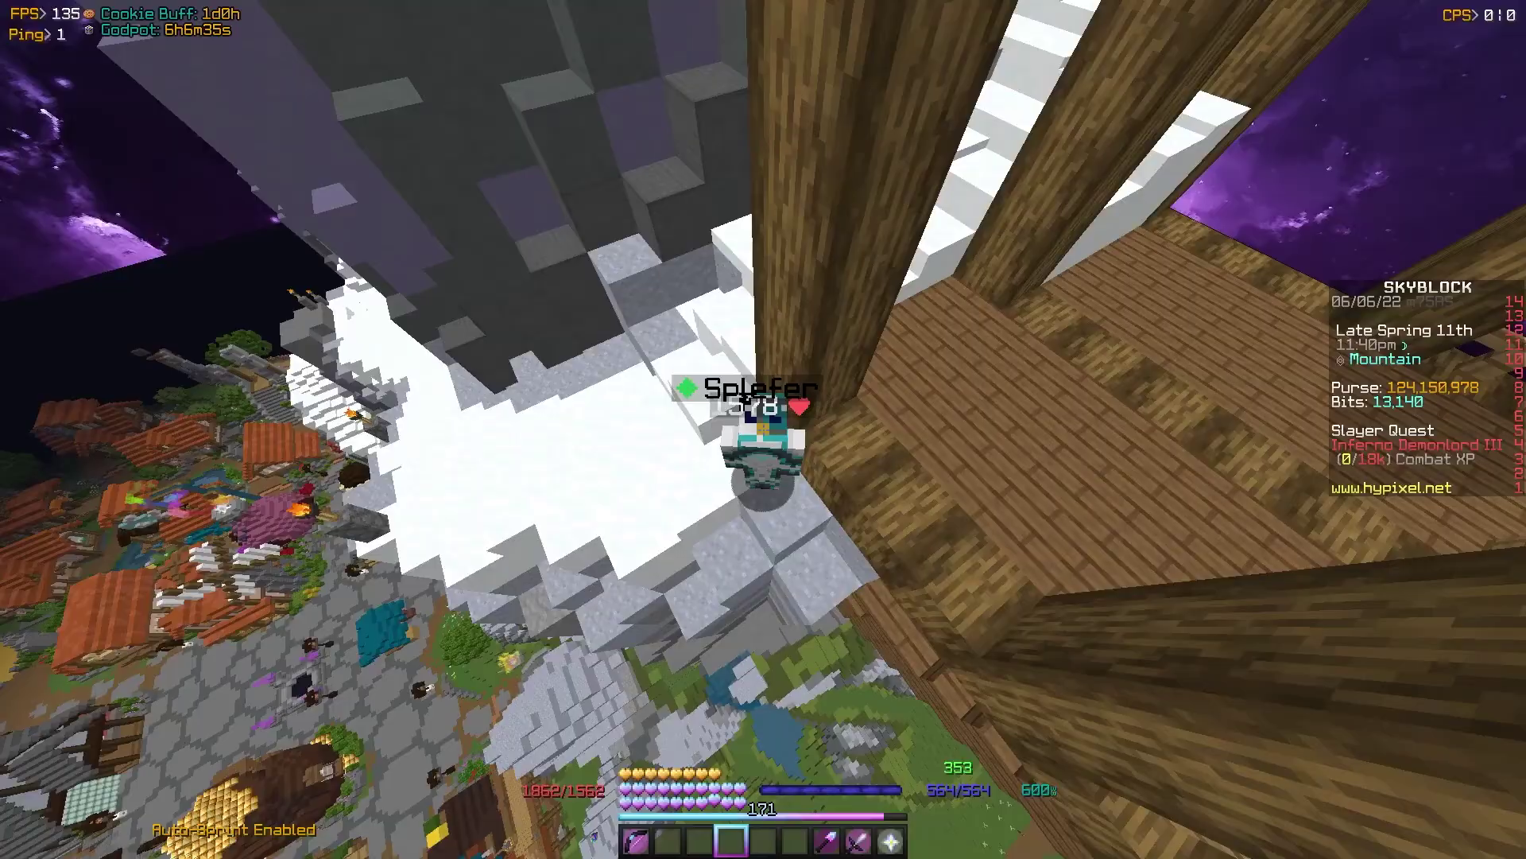
pyautogui.write('/neu enchant')
pyautogui.press('Return')
pyautogui.click(1097, 185)
pyautogui.press('BackSpace')
pyautogui.press('BackSpace')
pyautogui.press('BackSpace')
pyautogui.press('BackSpace')
pyautogui.press('BackSpace')
pyautogui.press('BackSpace')
pyautogui.press('BackSpace')
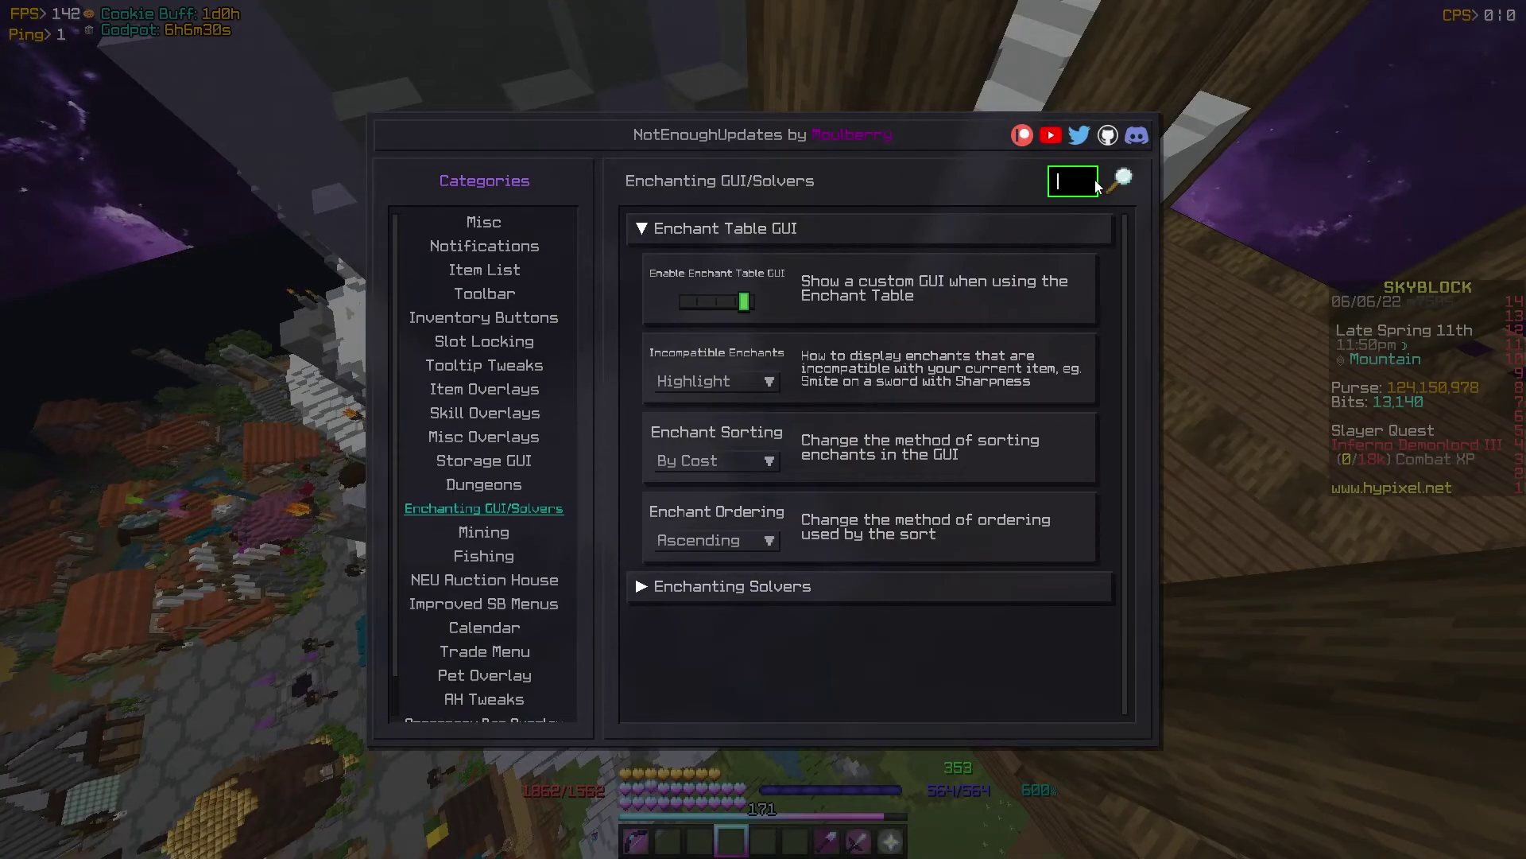
pyautogui.press('Escape')
pyautogui.press('e')
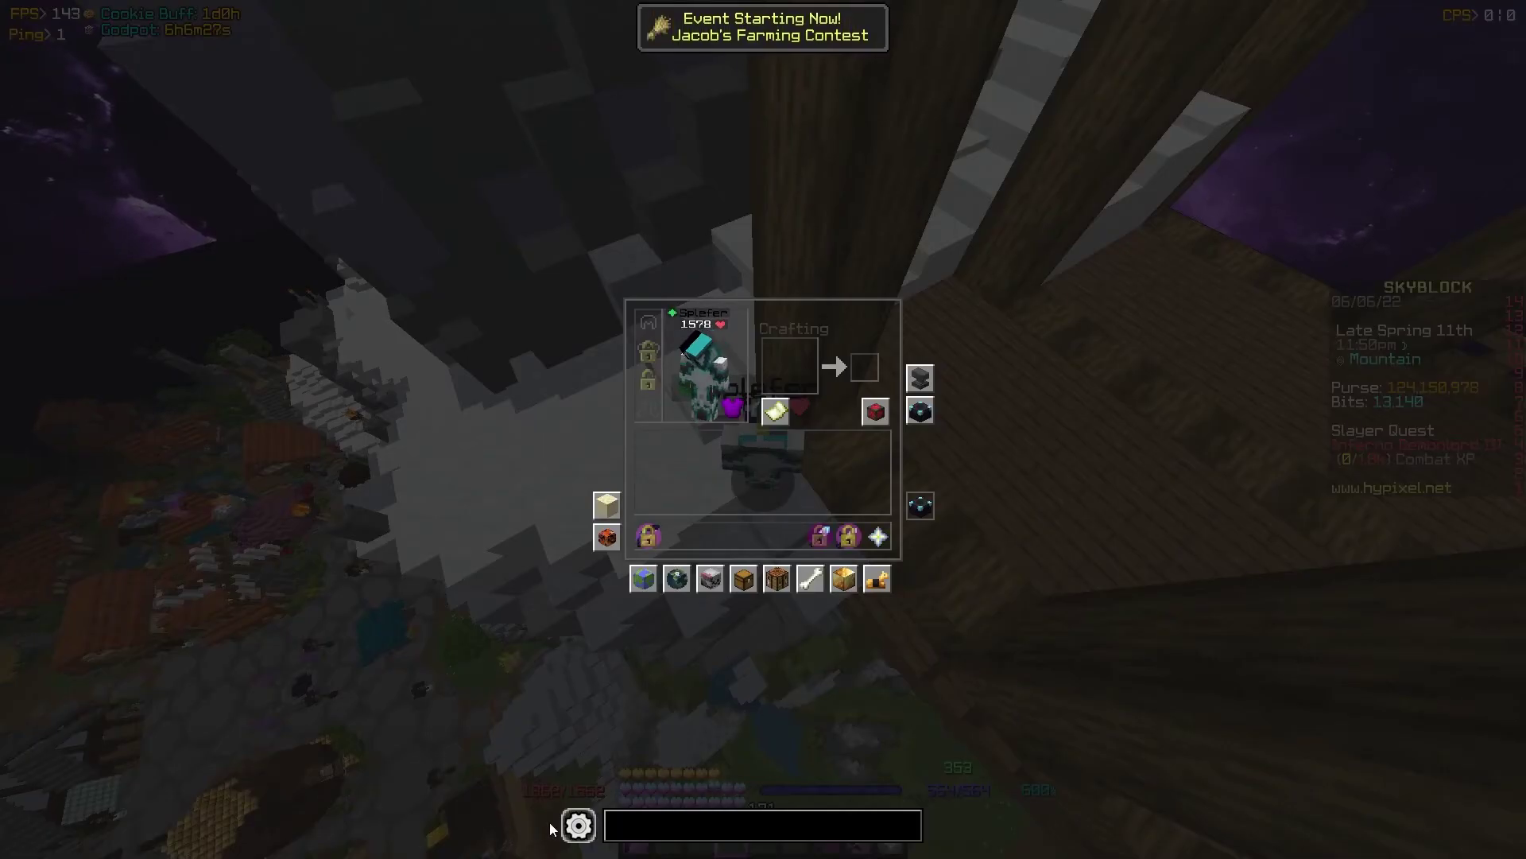
# Search NEU settings for 'toolbar', keep QuickCommands click type Mouse Up, and open the position editor.
pyautogui.click(578, 825)
pyautogui.write('t')
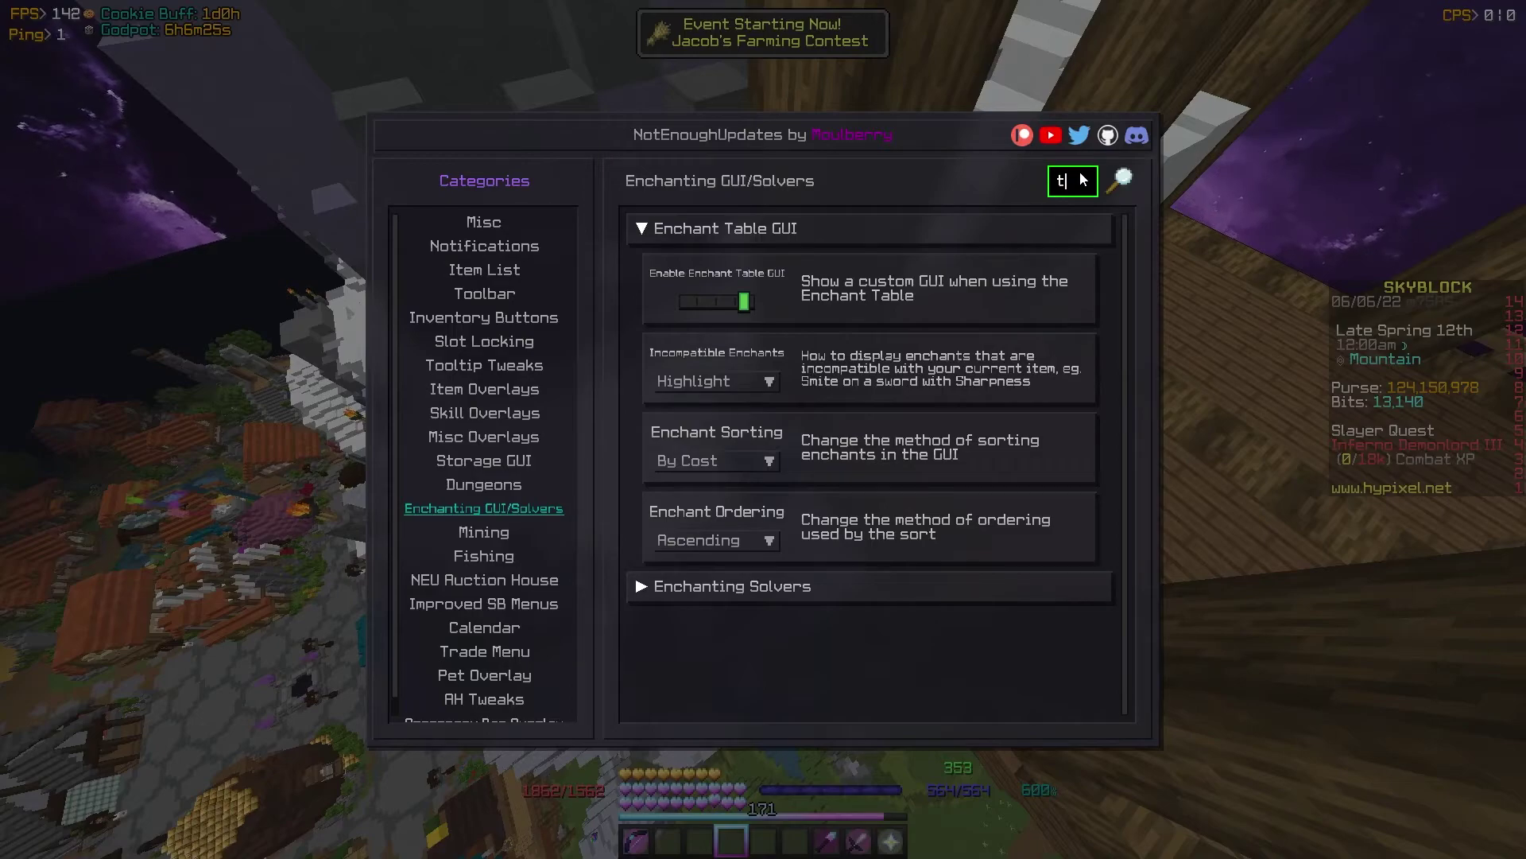
pyautogui.write('oolbar')
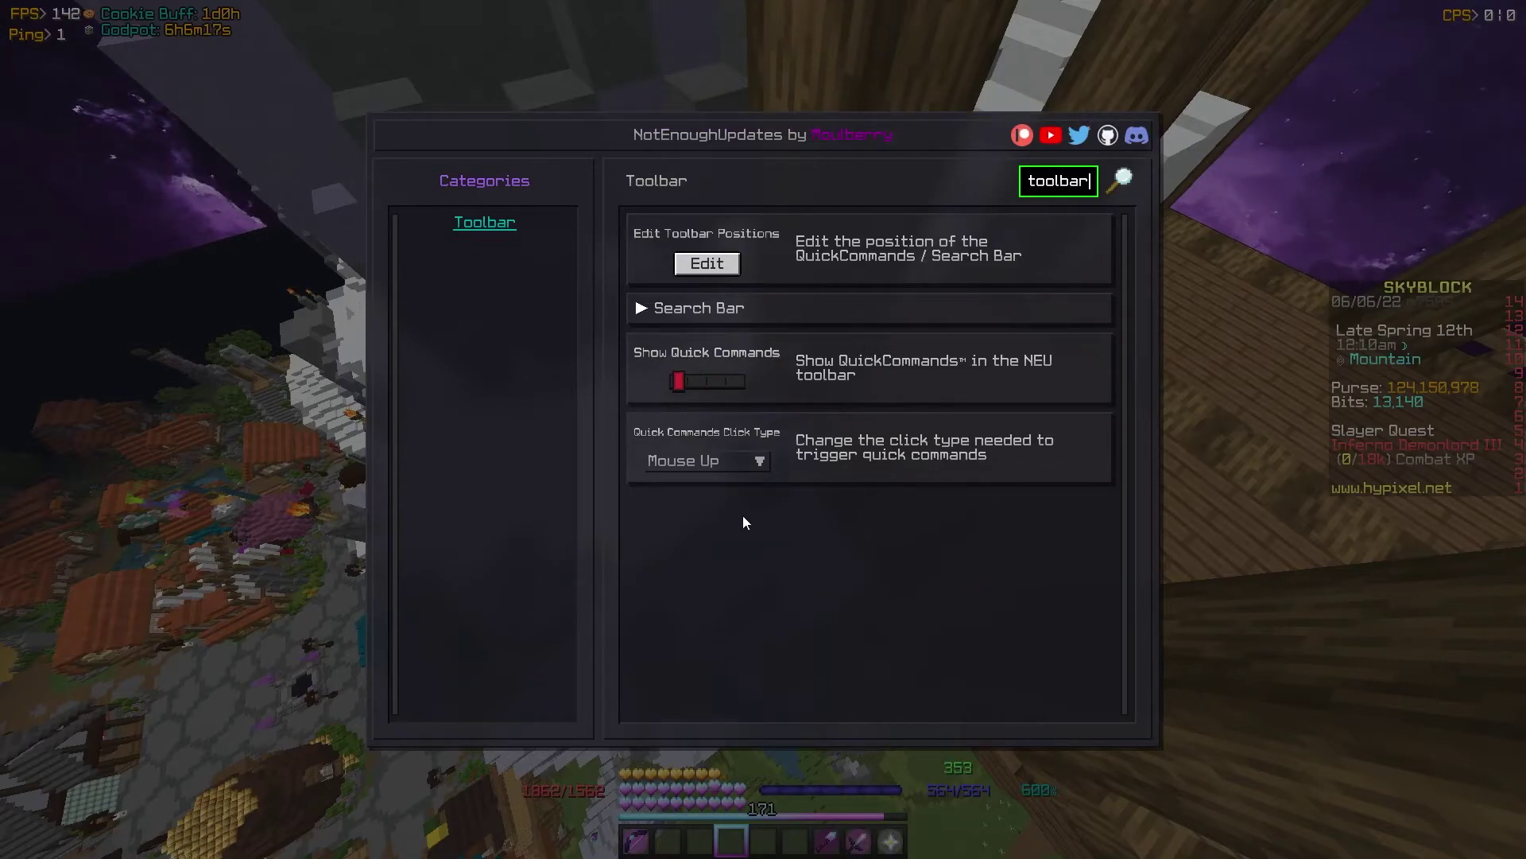
pyautogui.click(720, 461)
pyautogui.click(732, 460)
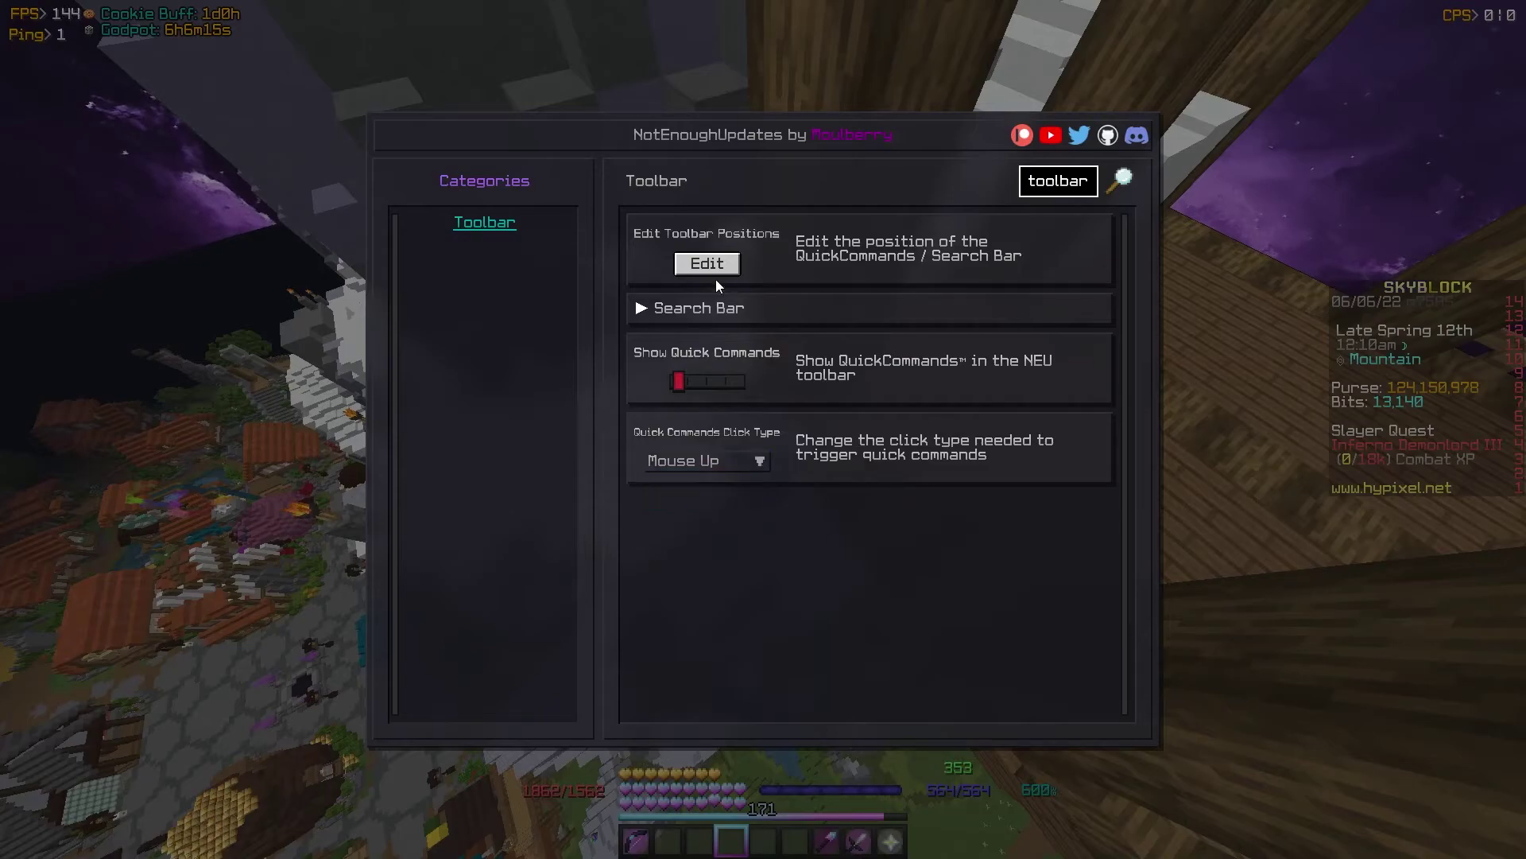
pyautogui.click(707, 263)
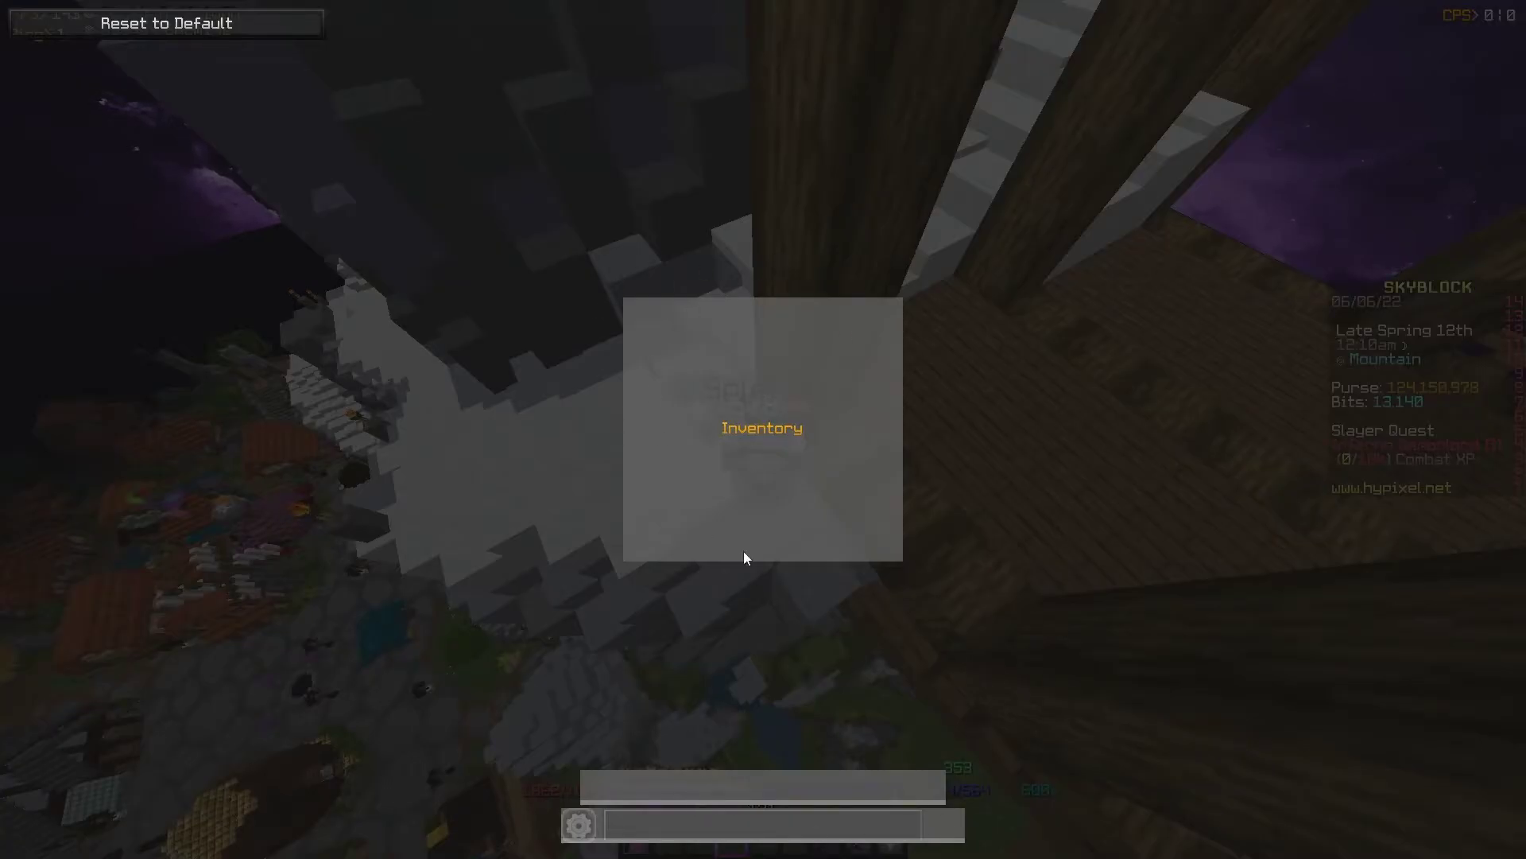
# Exit the position editor and reopen NEU settings with /neu to turn on Show Quick Commands.
pyautogui.press('Escape')
pyautogui.press('/')
pyautogui.write('neu')
pyautogui.press('Return')
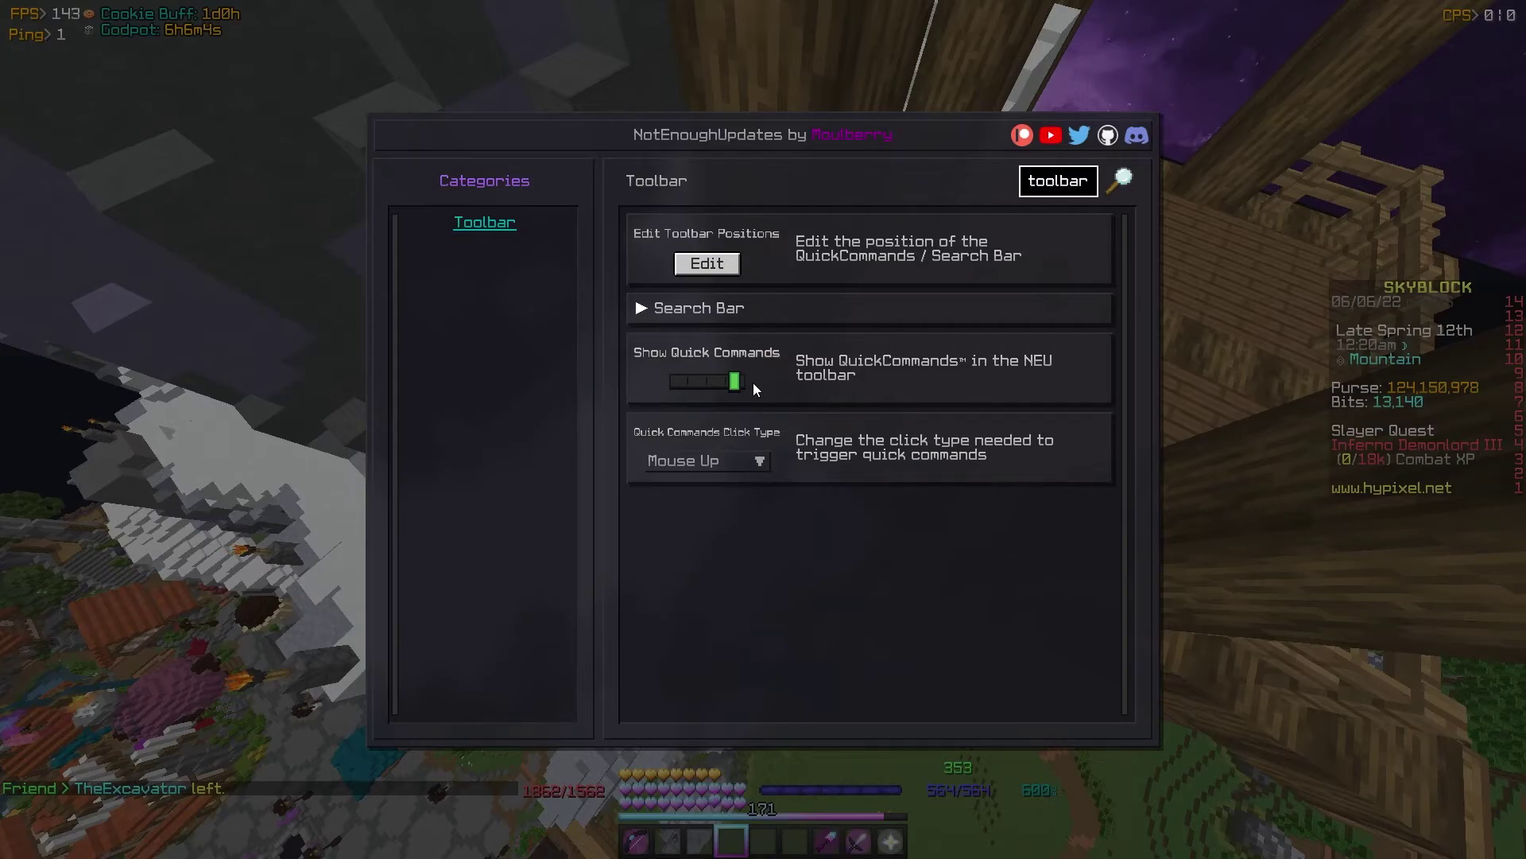
# Check the QuickCommands toolbar beneath the inventory, then close everything back to the game world.
pyautogui.press('Escape')
pyautogui.press('e')
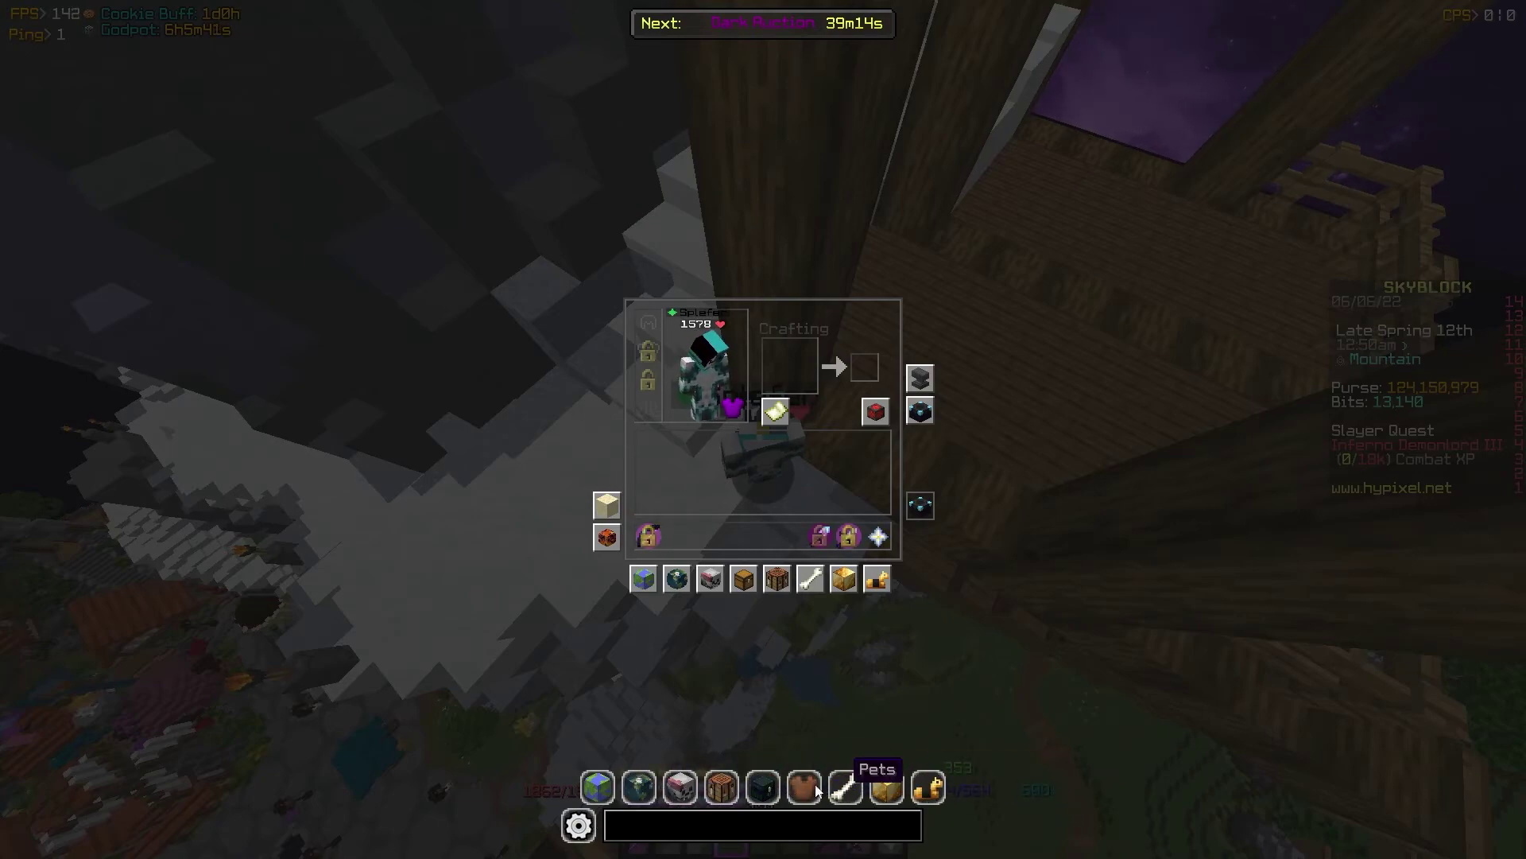
pyautogui.click(578, 825)
pyautogui.press('Escape')
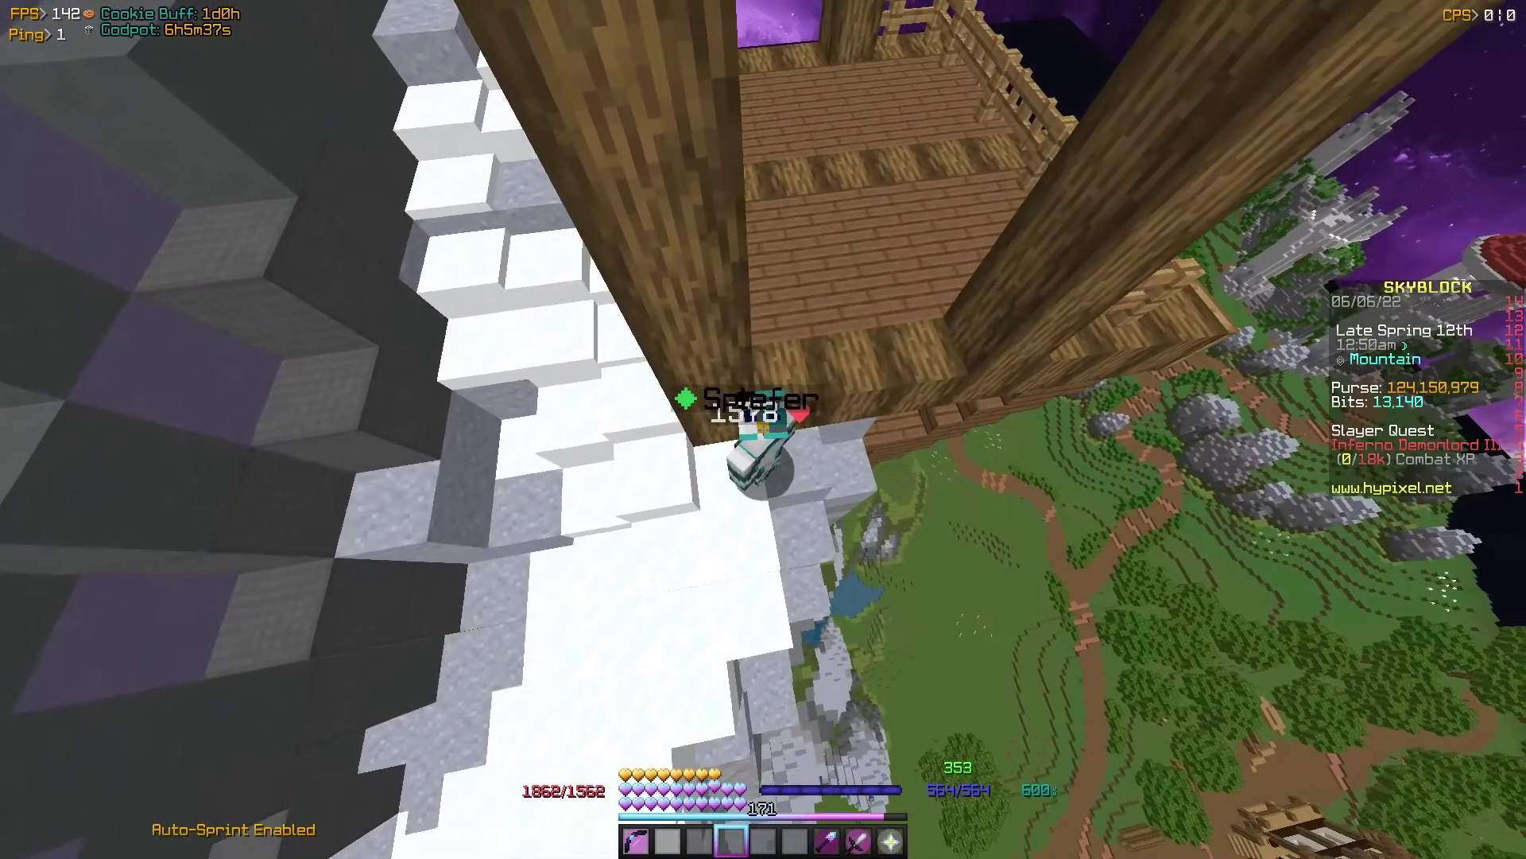